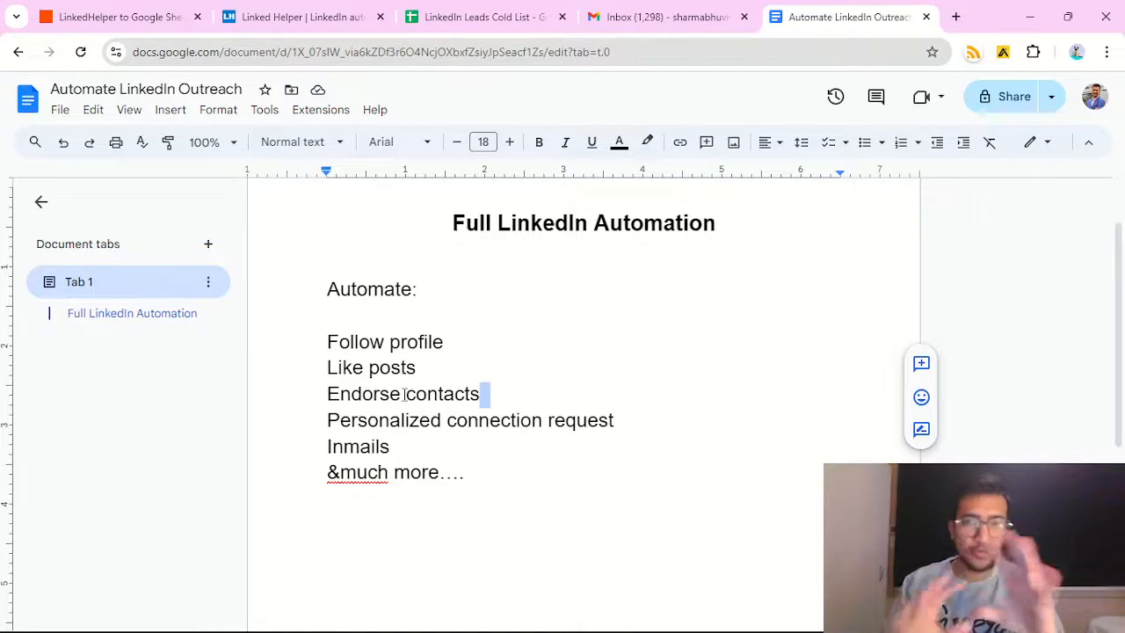
- Switch to the Linked Helper website and look over its home page
click(322, 9)
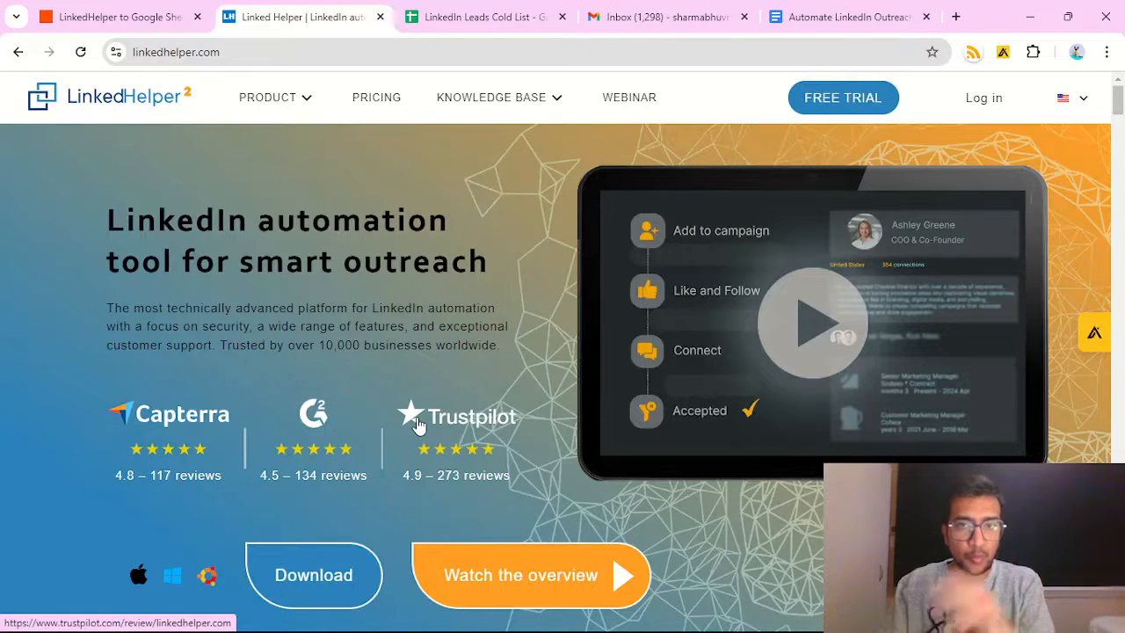
scroll(378, 456, down, 1)
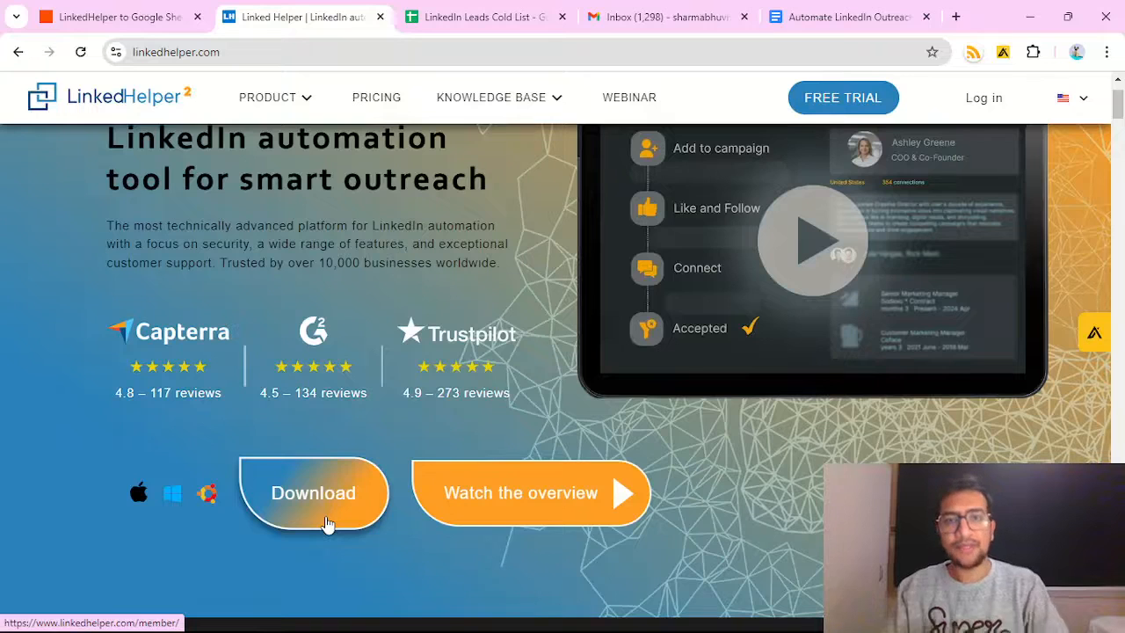
- Switch to the Linked Helper 2 launcher and start the listed LinkedIn account with its campaigns running
mouse_move(615, 628)
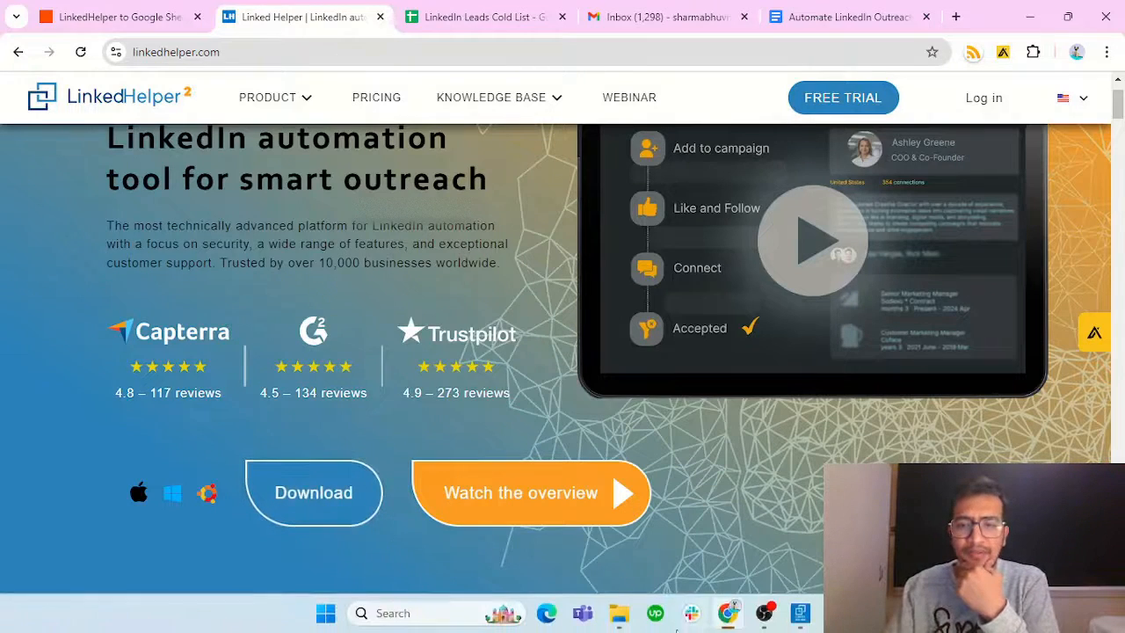
click(799, 615)
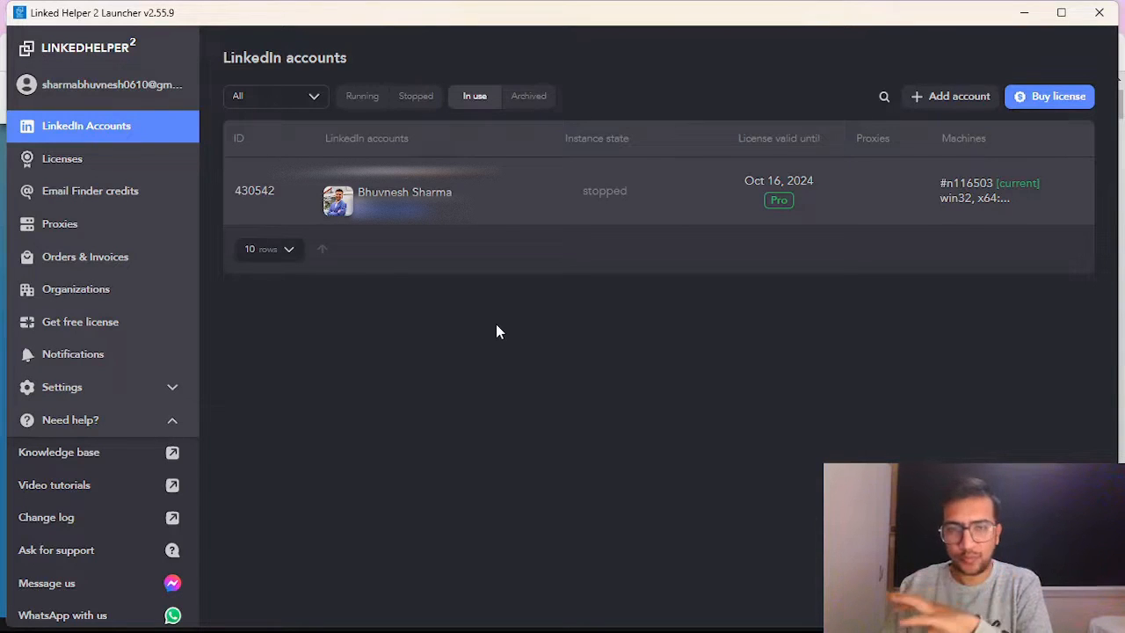
mouse_move(542, 204)
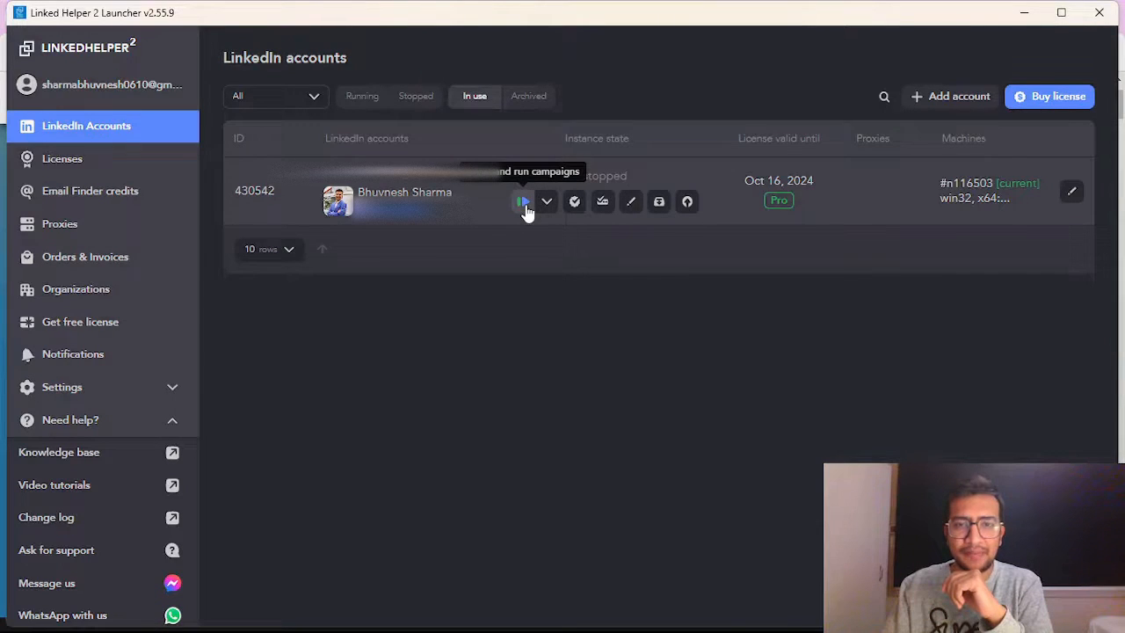
click(524, 205)
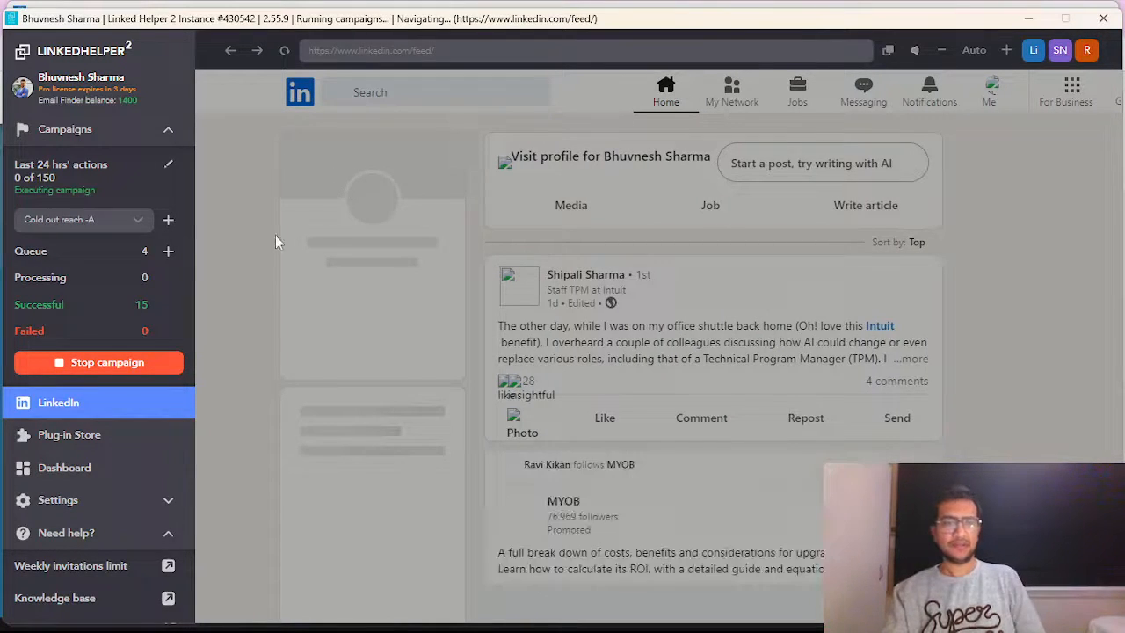
- Stop the running Cold out reach -A campaign and open its workflow, allowing linked-helper network access through the firewall
click(122, 362)
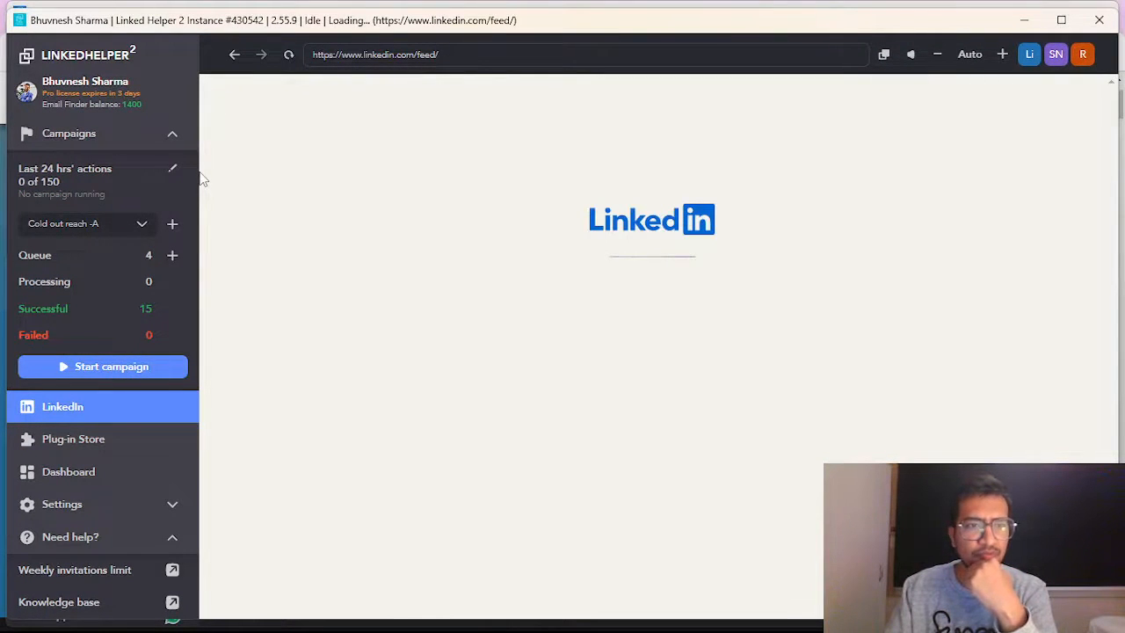
click(64, 266)
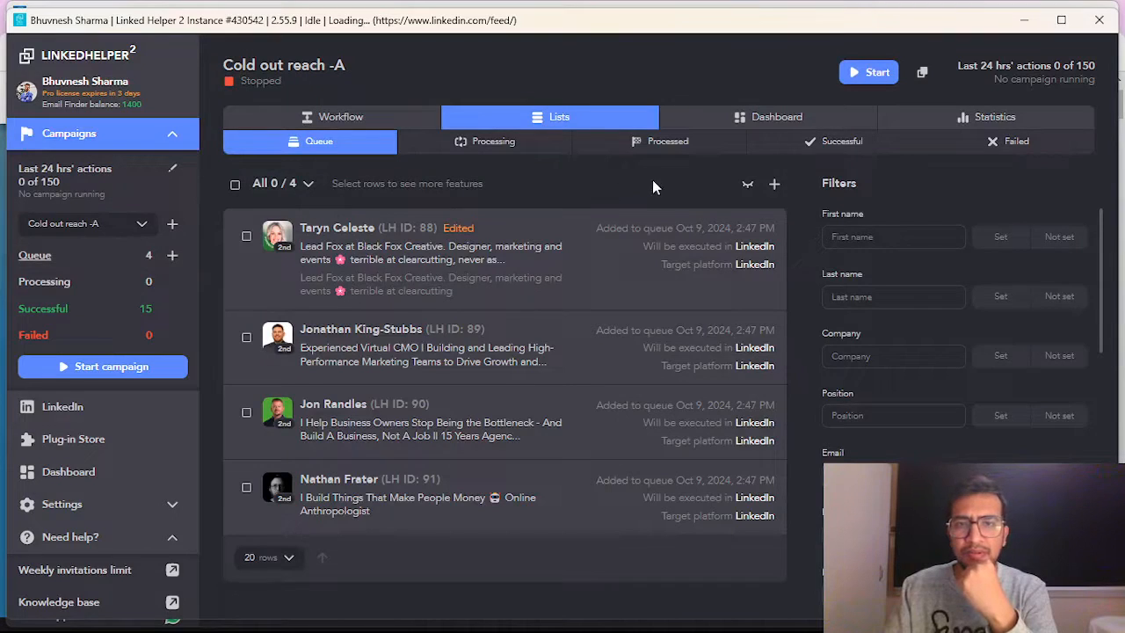
click(327, 120)
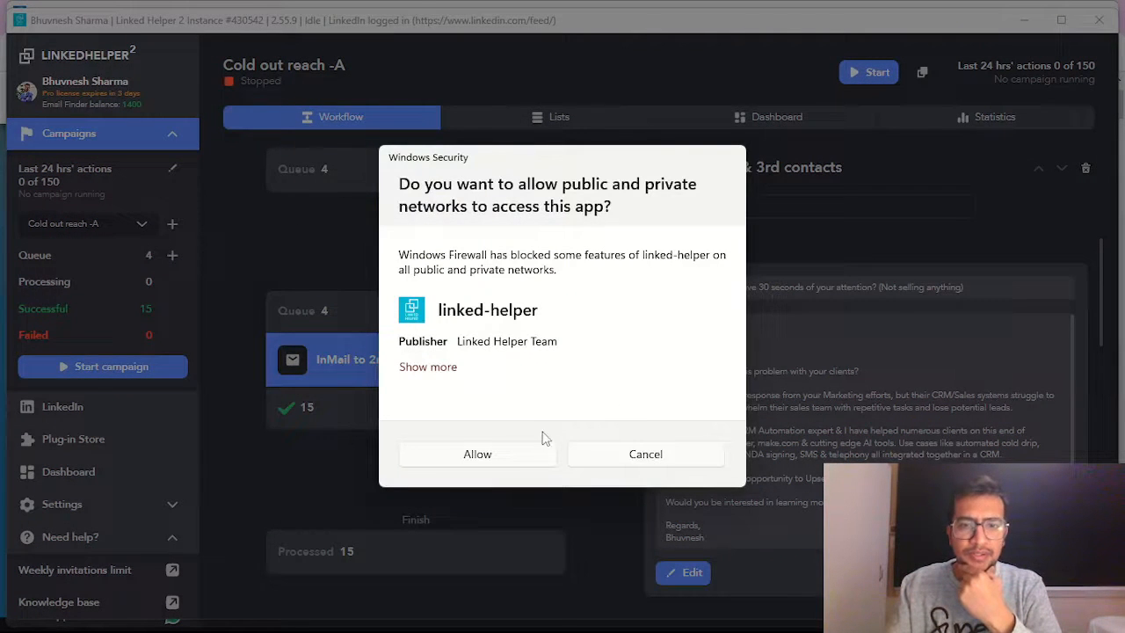
click(494, 455)
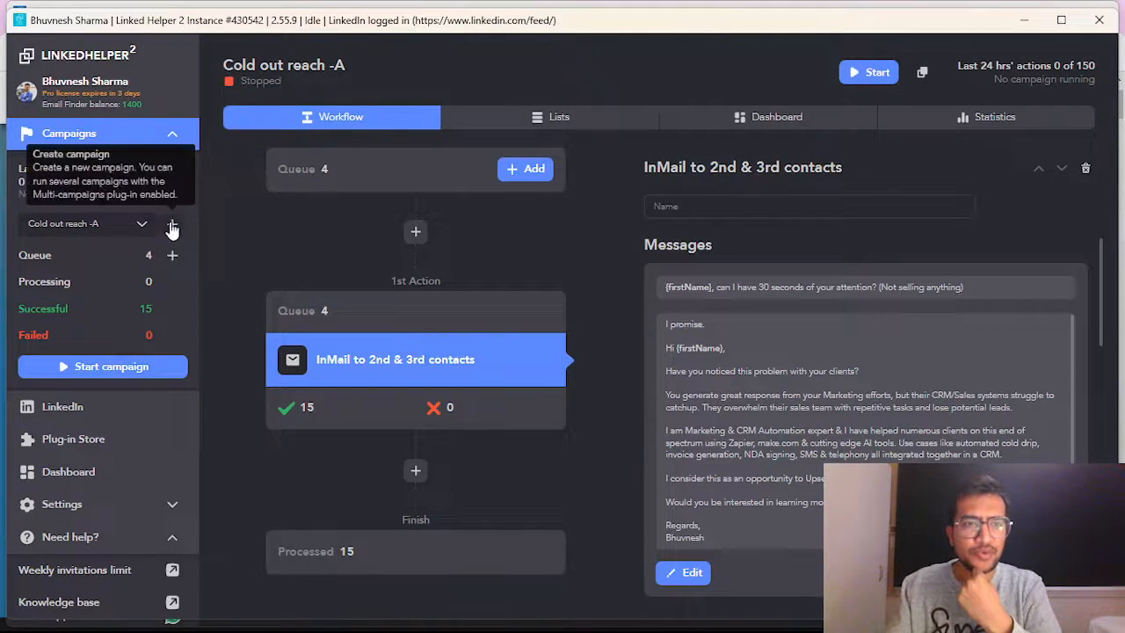
- Create a new campaign named "Test campaign" from the Empty campaign template
click(173, 228)
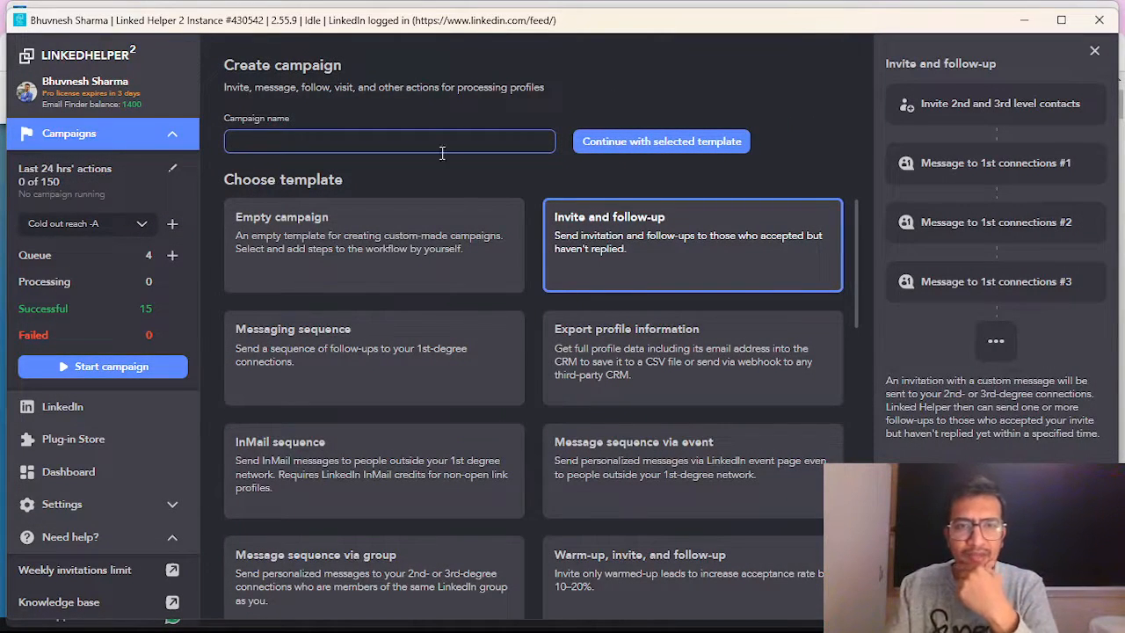
text(Tes)
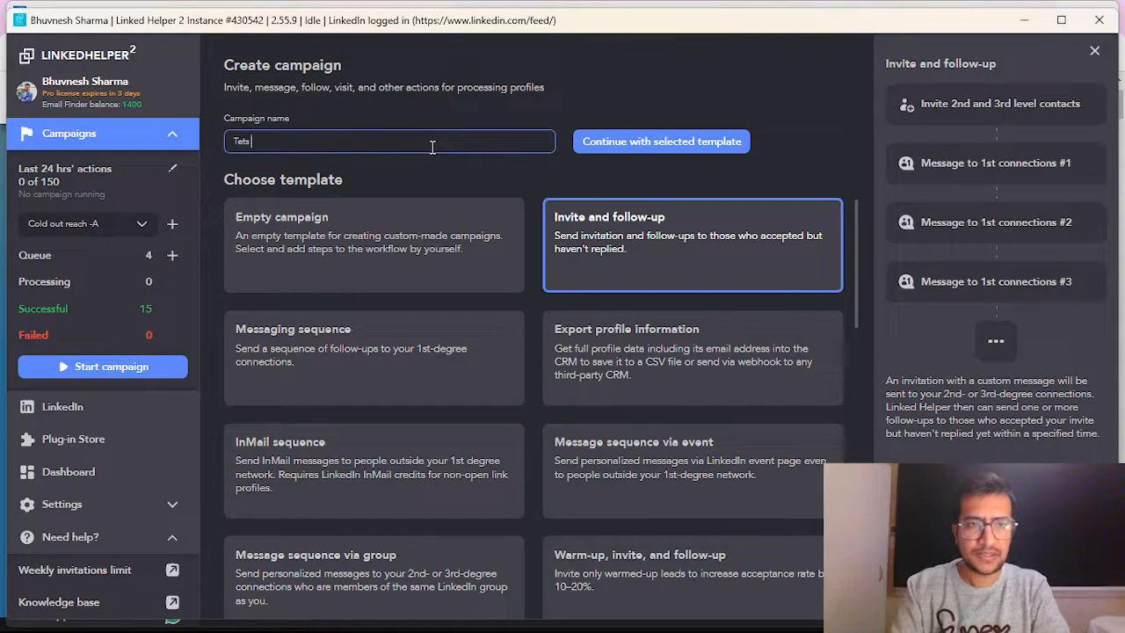
text(t campaign)
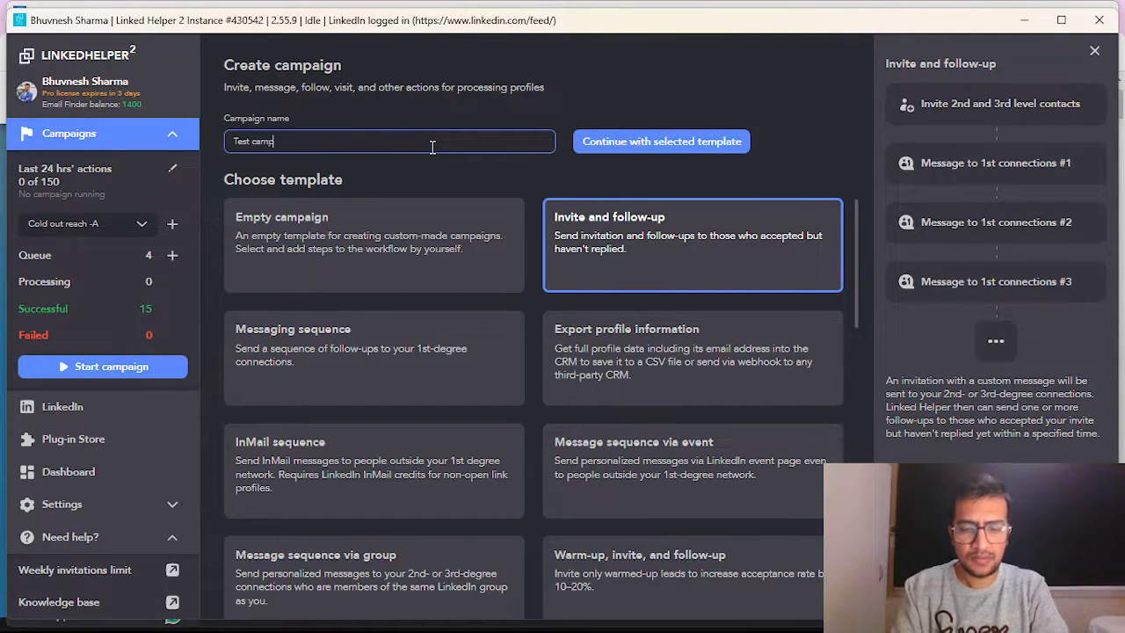
click(399, 253)
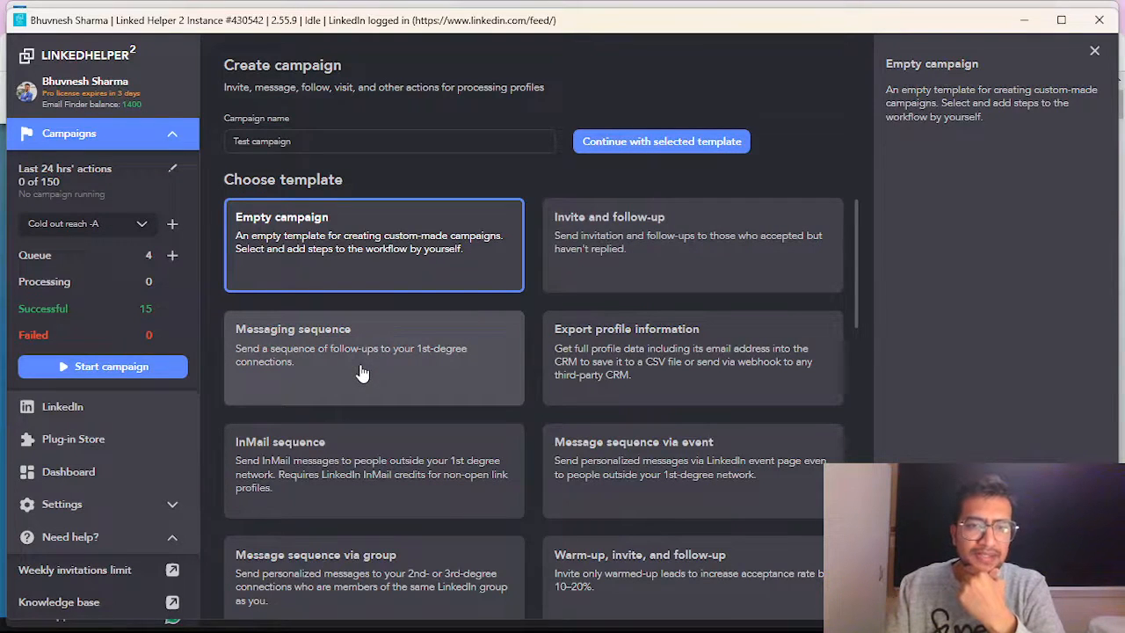
scroll(629, 435, down, 3)
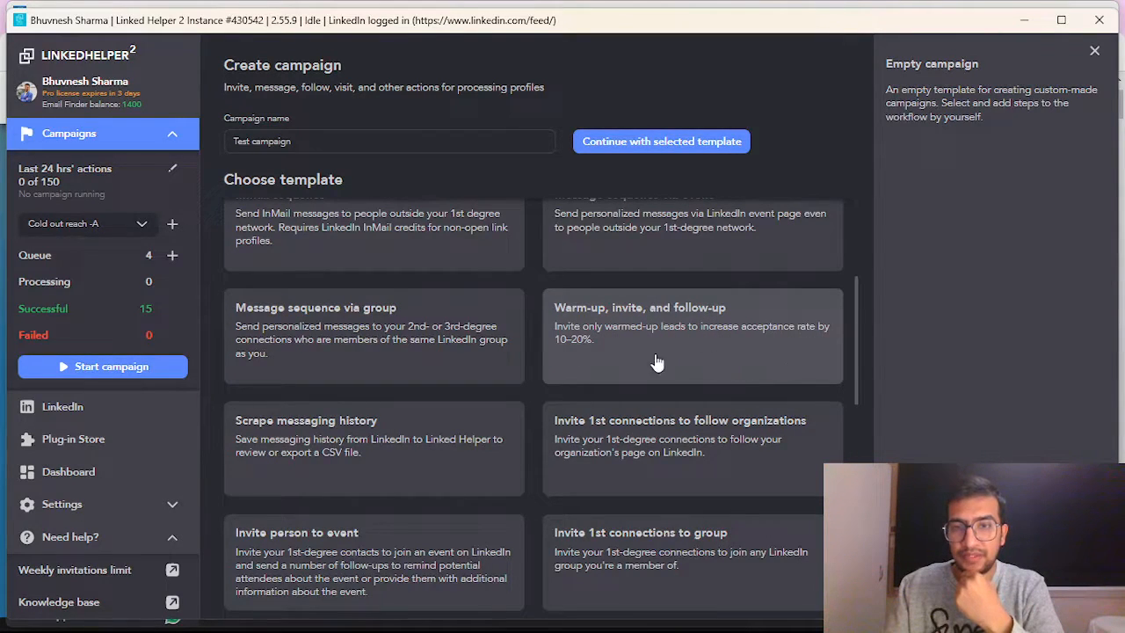
scroll(668, 372, up, 3)
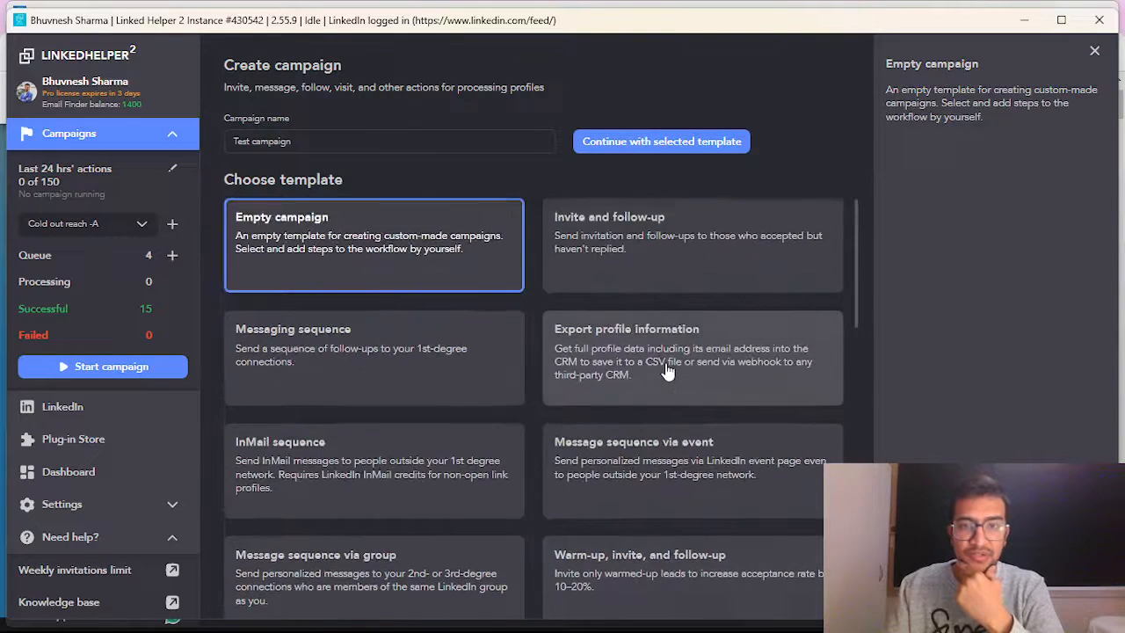
click(677, 141)
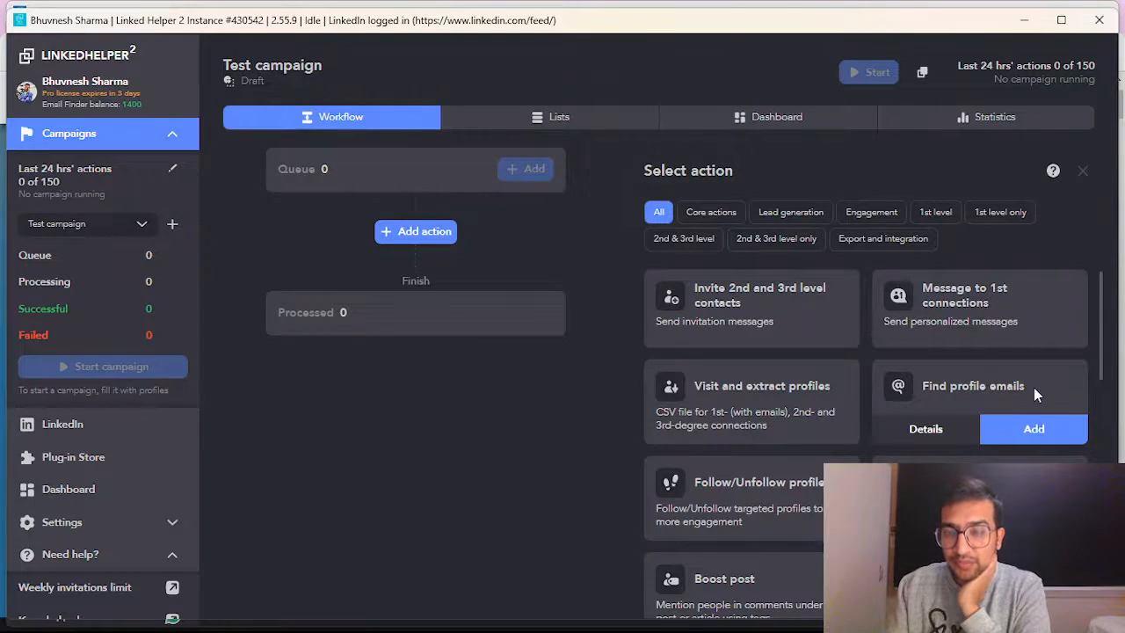
- Look through the available actions and add Visit and extract profiles as the campaign's first action
scroll(1033, 386, down, 1)
scroll(820, 434, up, 1)
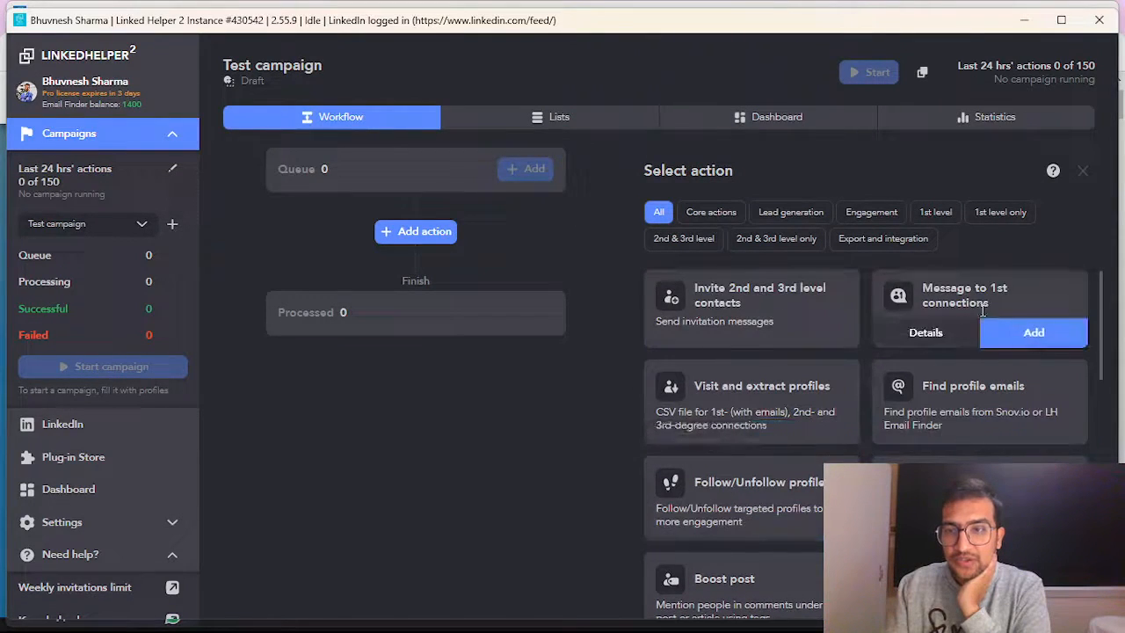
scroll(975, 413, down, 3)
scroll(976, 386, down, 4)
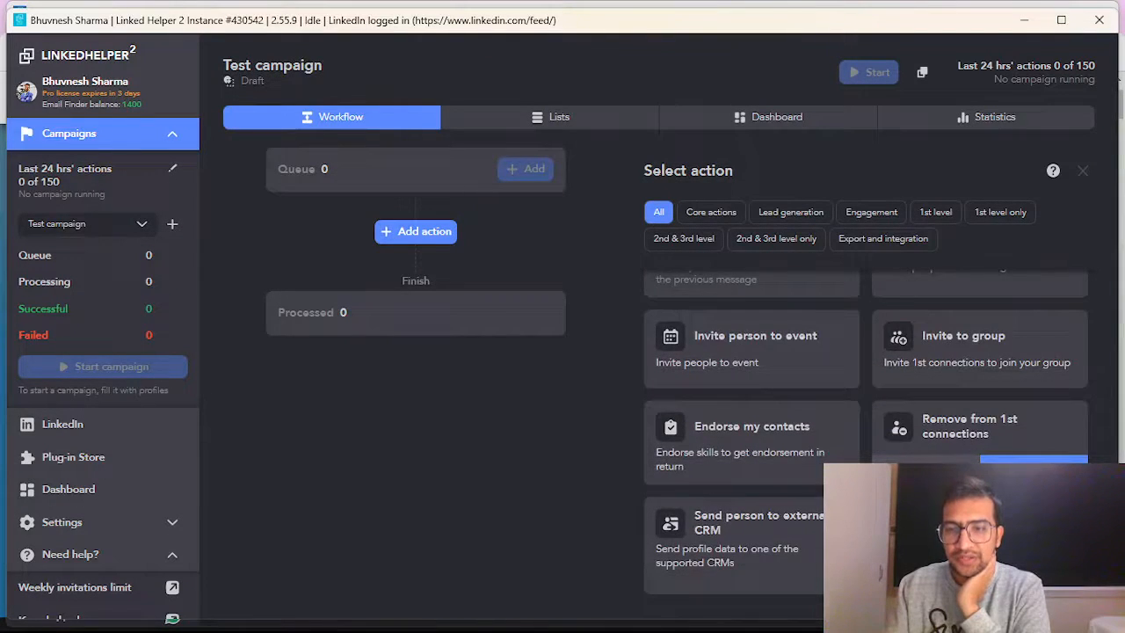
scroll(958, 435, up, 8)
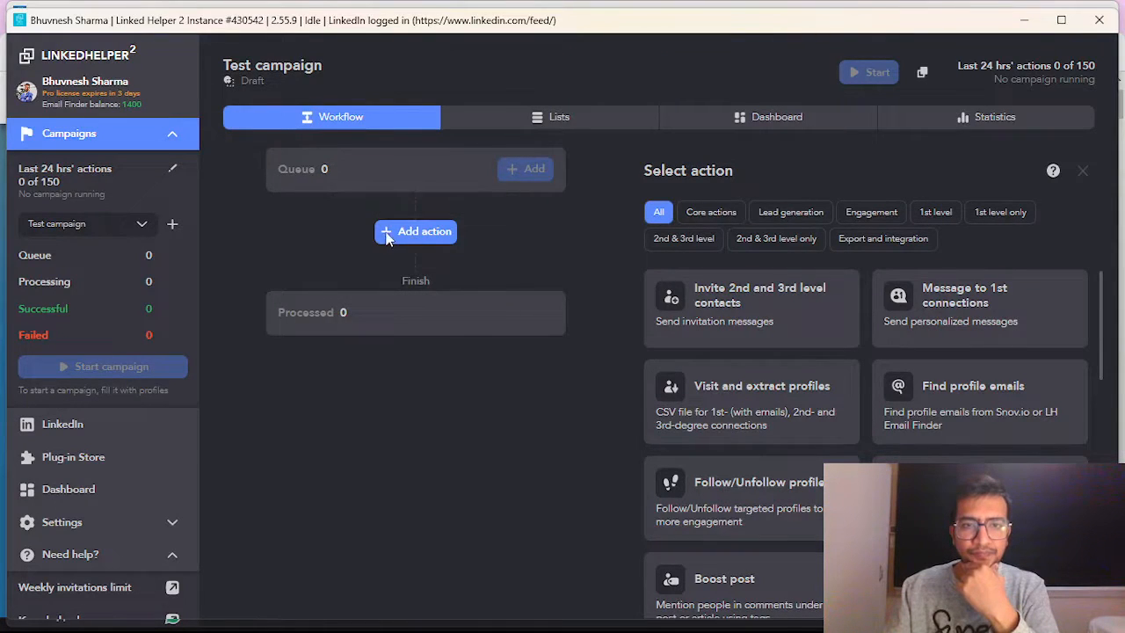
mouse_move(917, 369)
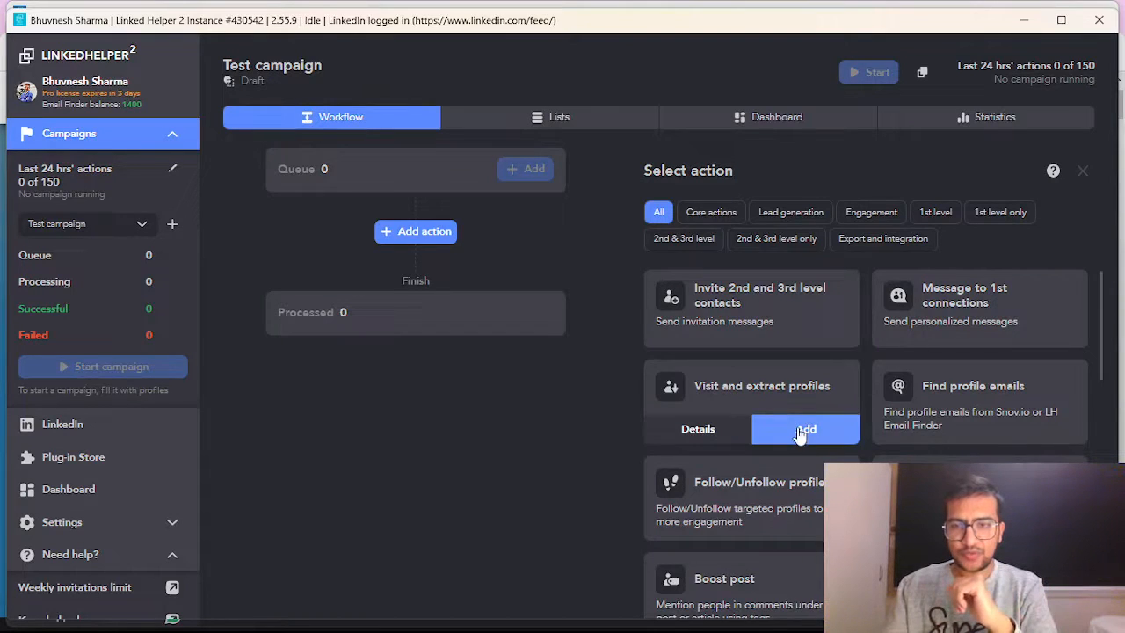
click(805, 429)
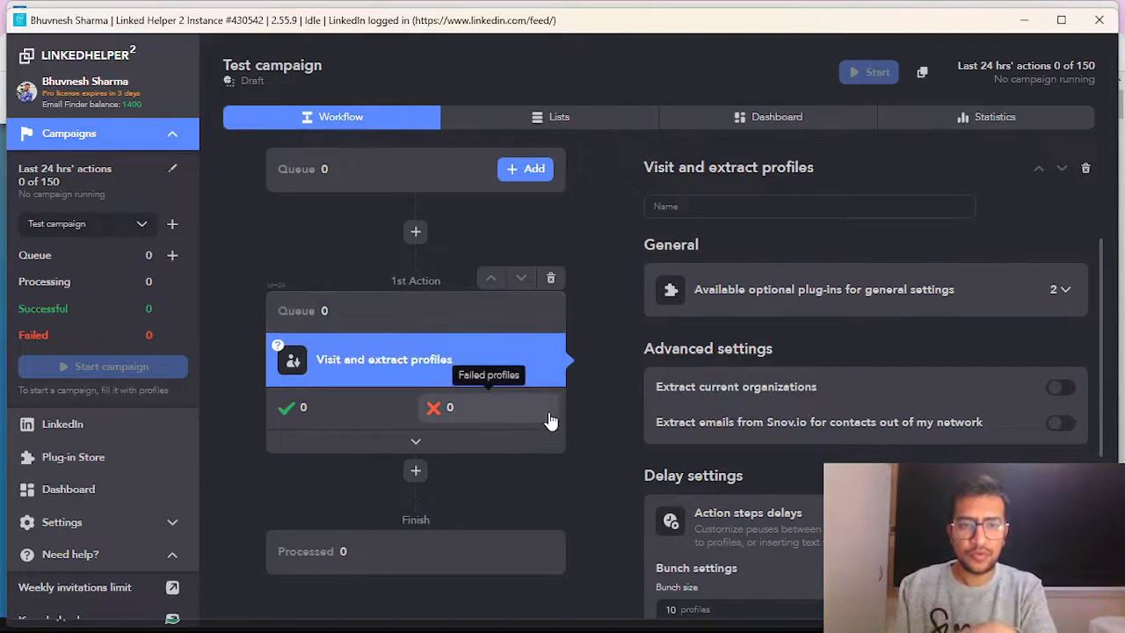
- Add a Delay between actions step after Visit and extract profiles in the workflow
click(420, 476)
mouse_move(797, 427)
scroll(817, 429, down, 5)
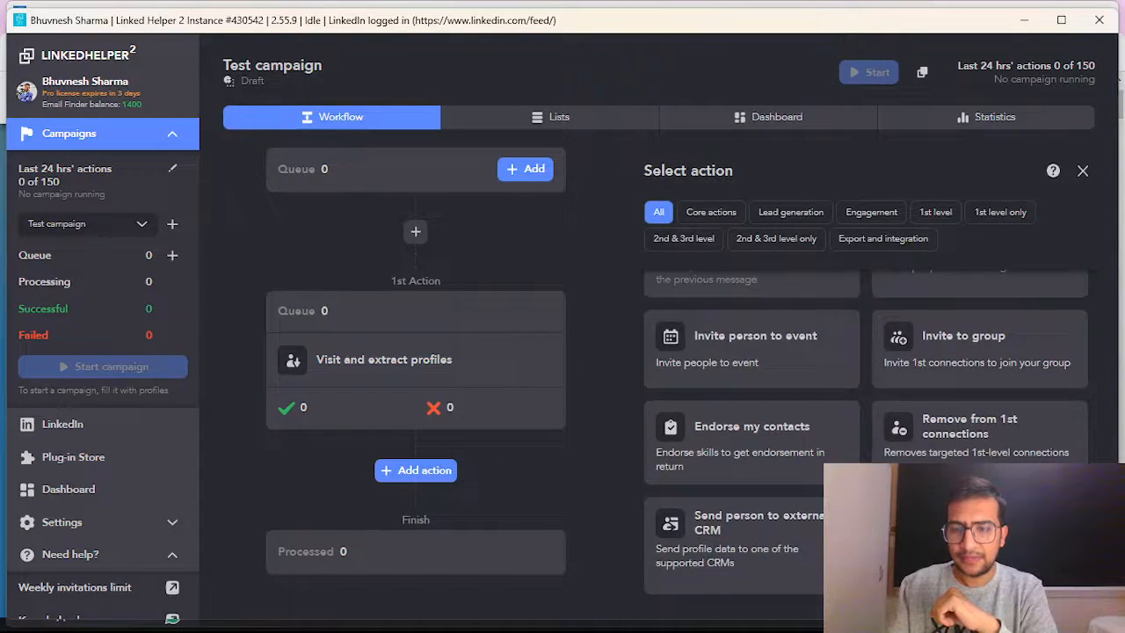
click(1026, 546)
- Add the Follow/Unfollow profiles action as the third workflow action, after the first delay
scroll(747, 451, down, 1)
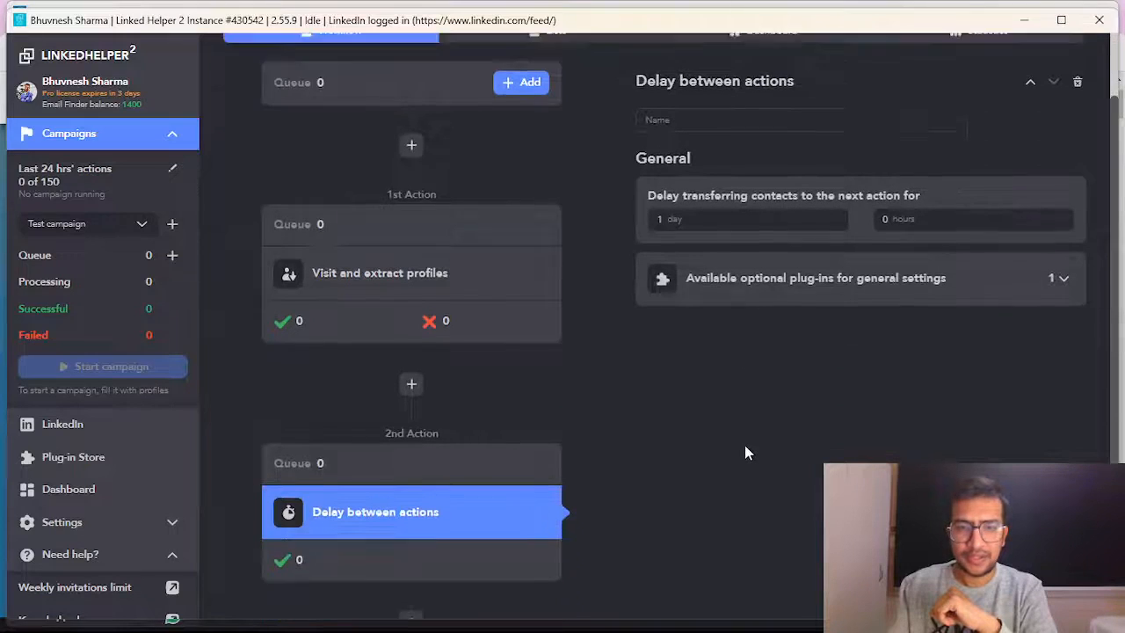
scroll(745, 447, down, 2)
click(416, 492)
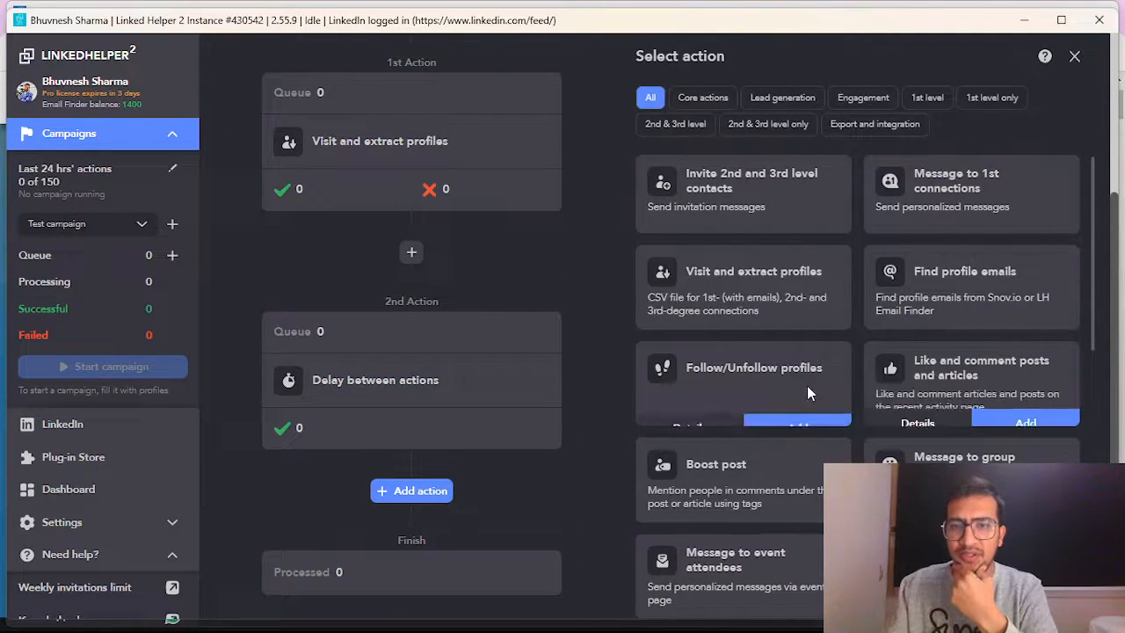
click(776, 413)
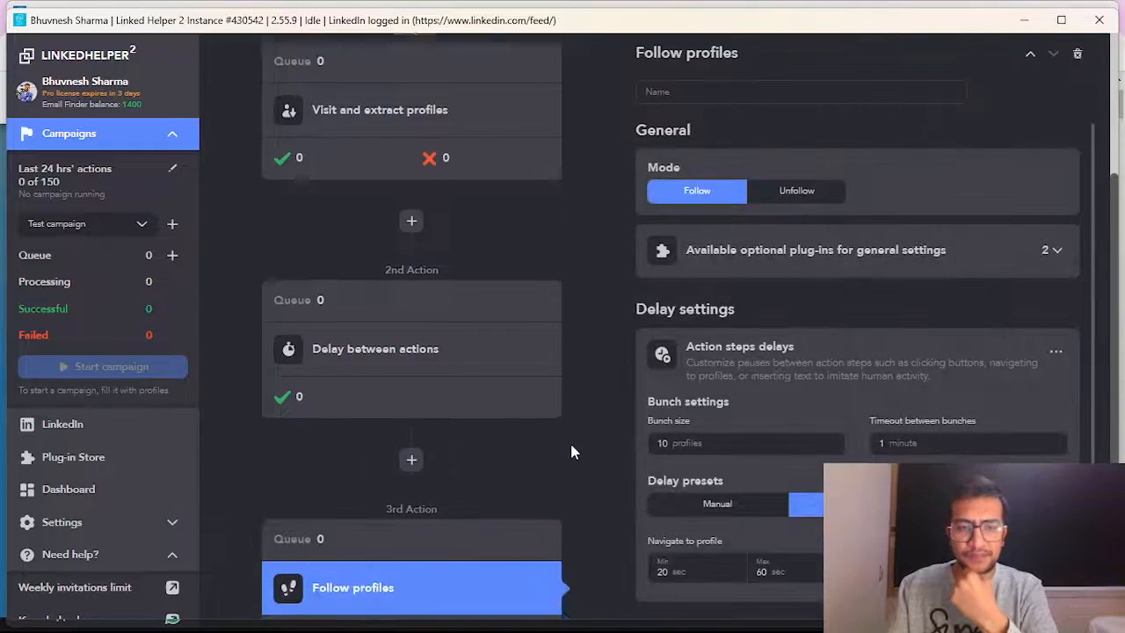
- Add a Delay between actions step after Follow profiles as the fourth workflow action
scroll(570, 440, down, 3)
click(432, 497)
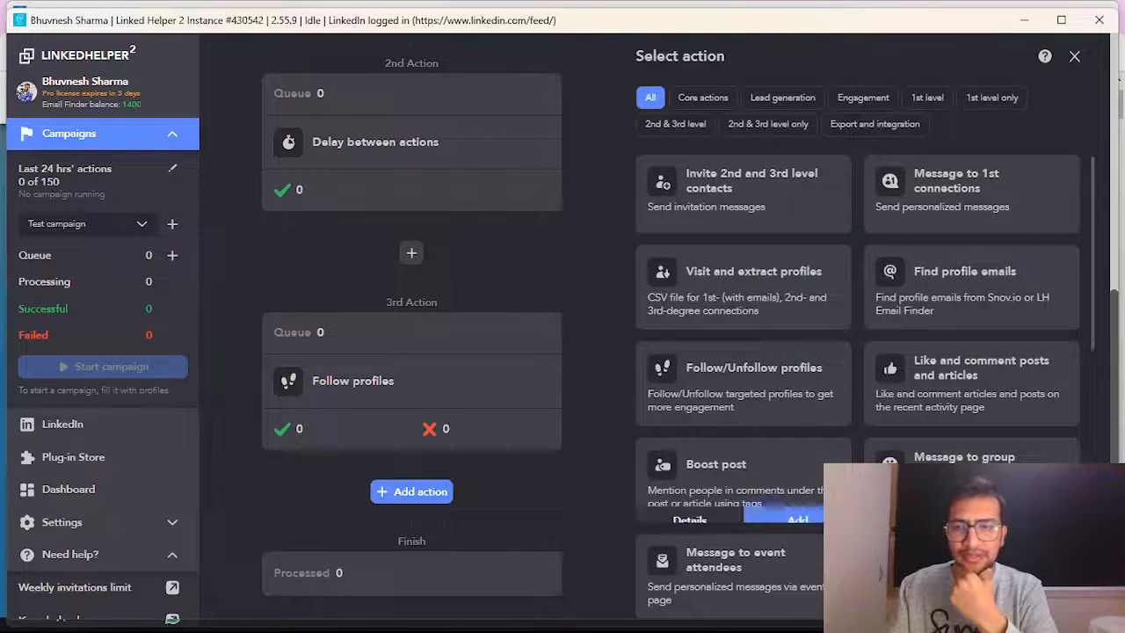
scroll(738, 510, down, 5)
click(993, 546)
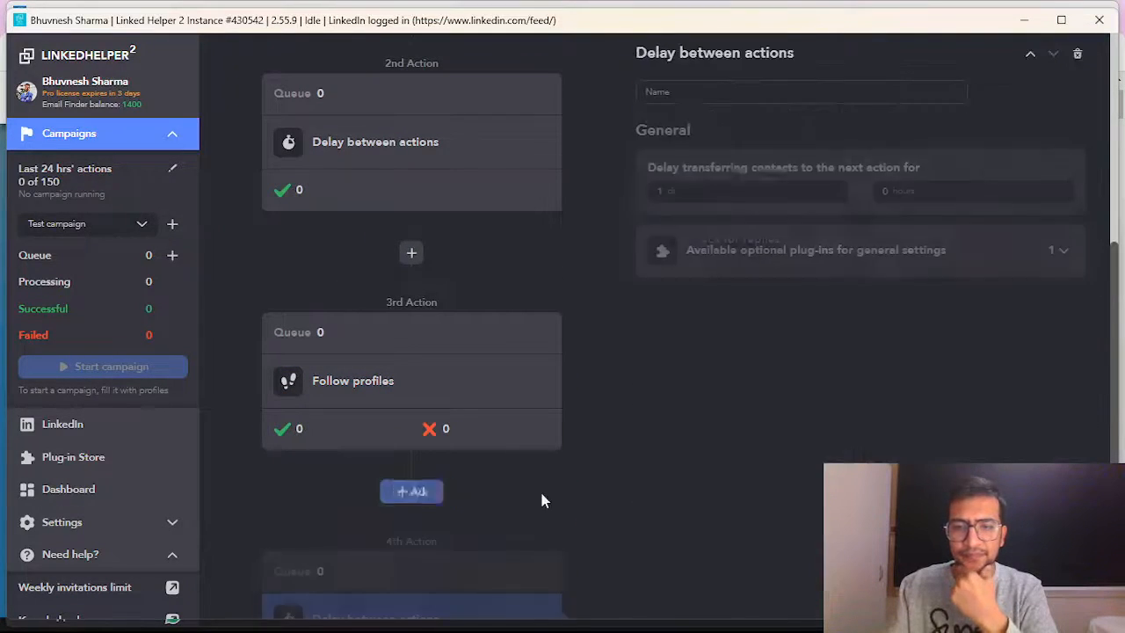
- Add the Like and comment posts and articles action as the fifth workflow action, after the second delay
scroll(455, 488, down, 3)
click(403, 495)
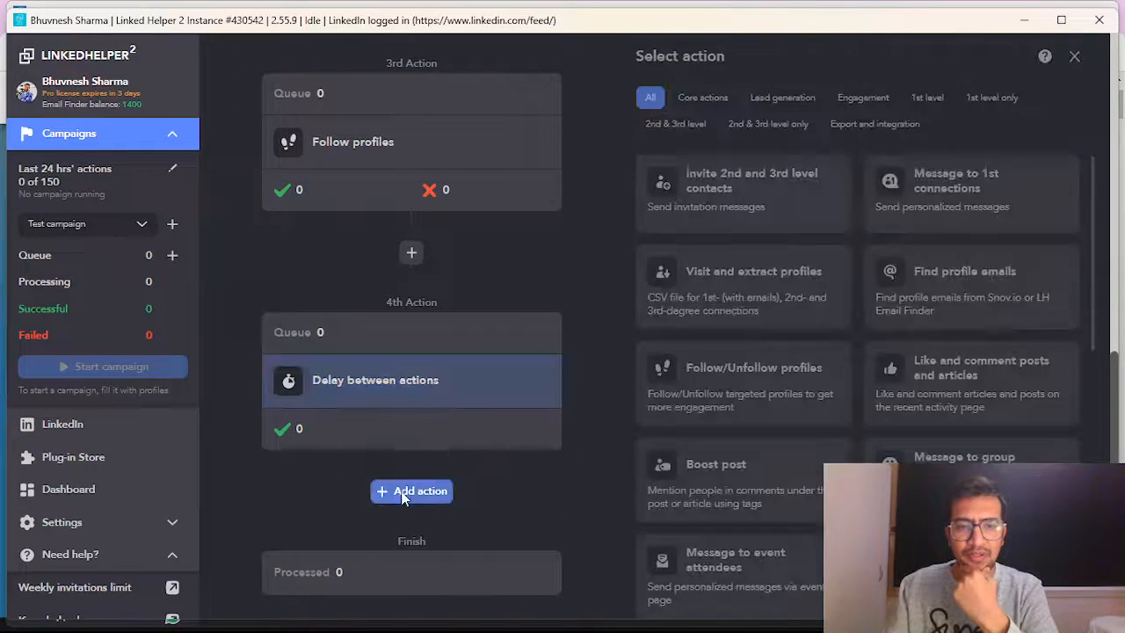
mouse_move(903, 350)
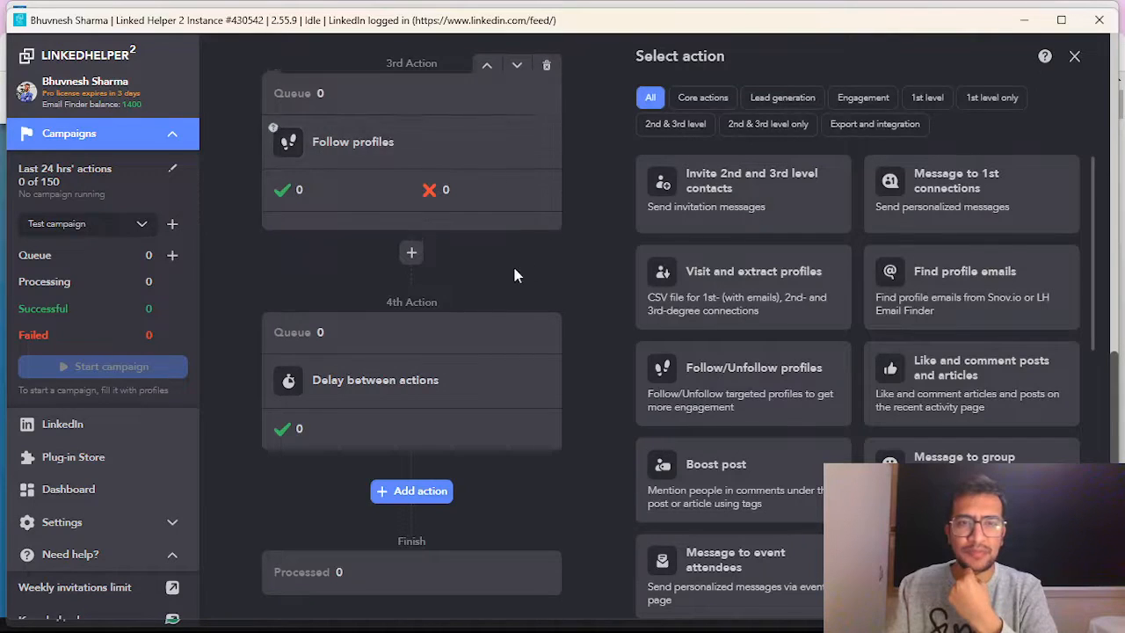
scroll(826, 430, down, 2)
scroll(823, 434, up, 3)
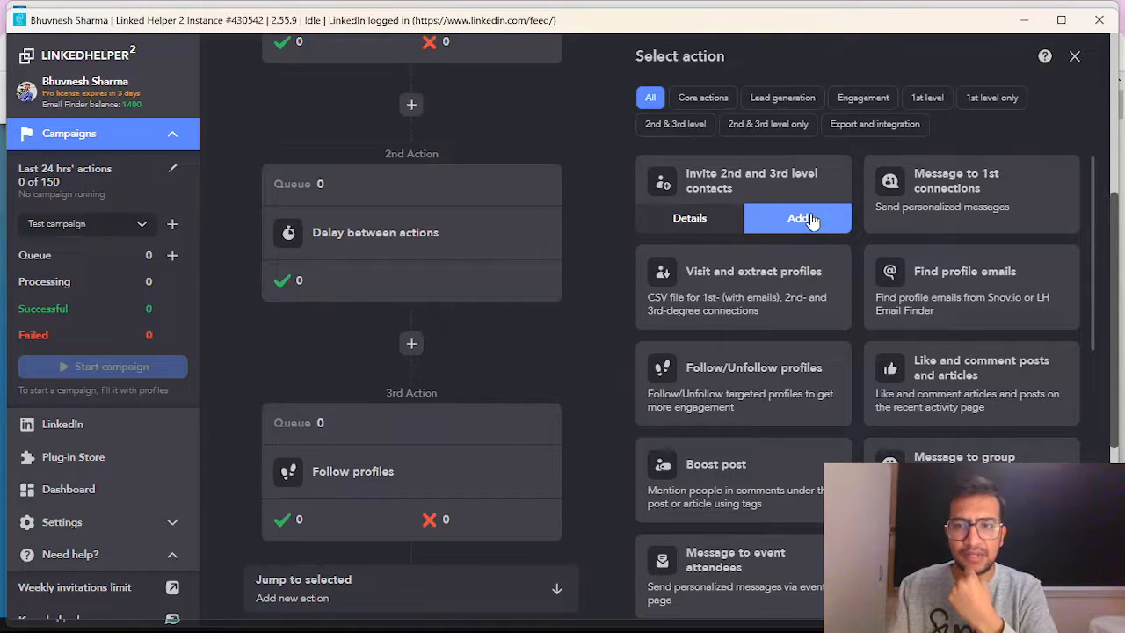
click(1025, 413)
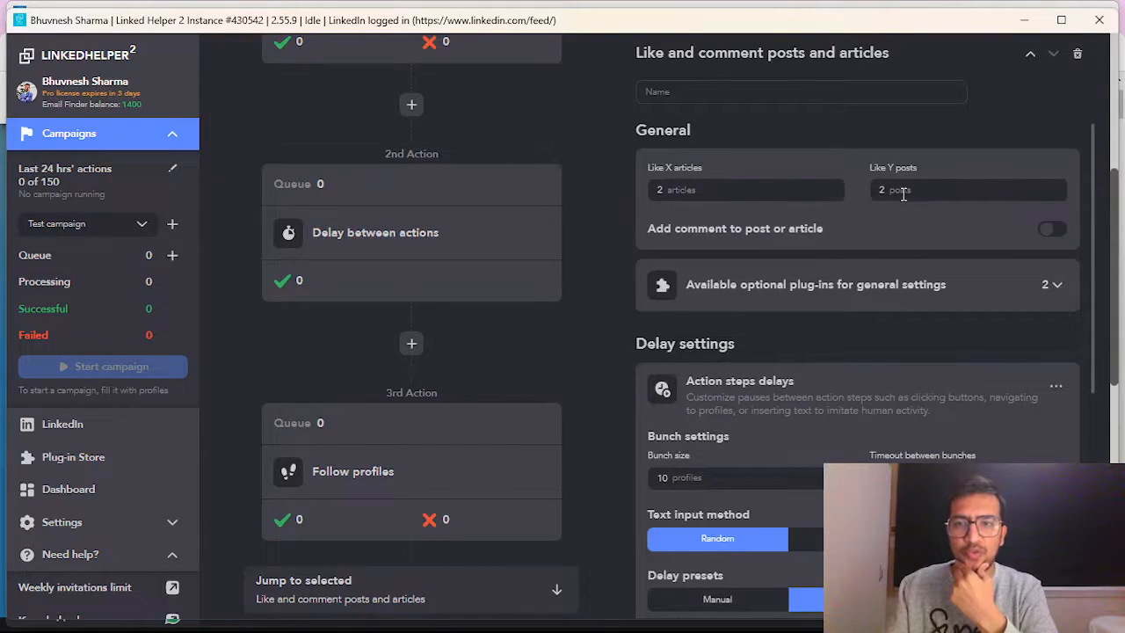
- Add a Delay between actions step after Like and comment posts and articles as the sixth workflow action
scroll(592, 343, down, 3)
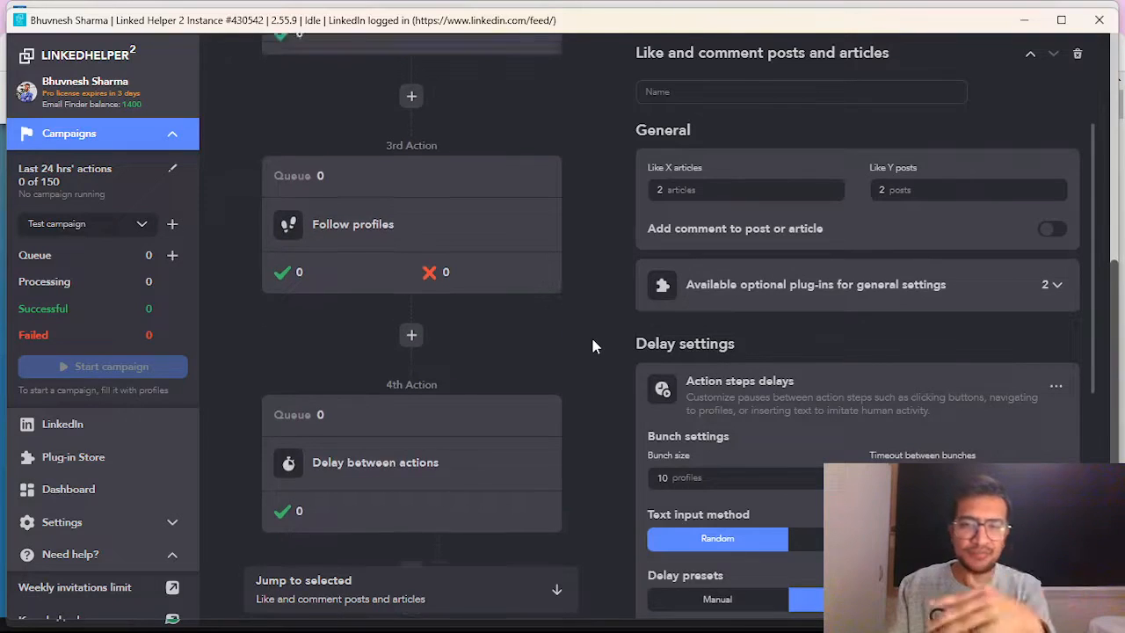
scroll(593, 345, down, 4)
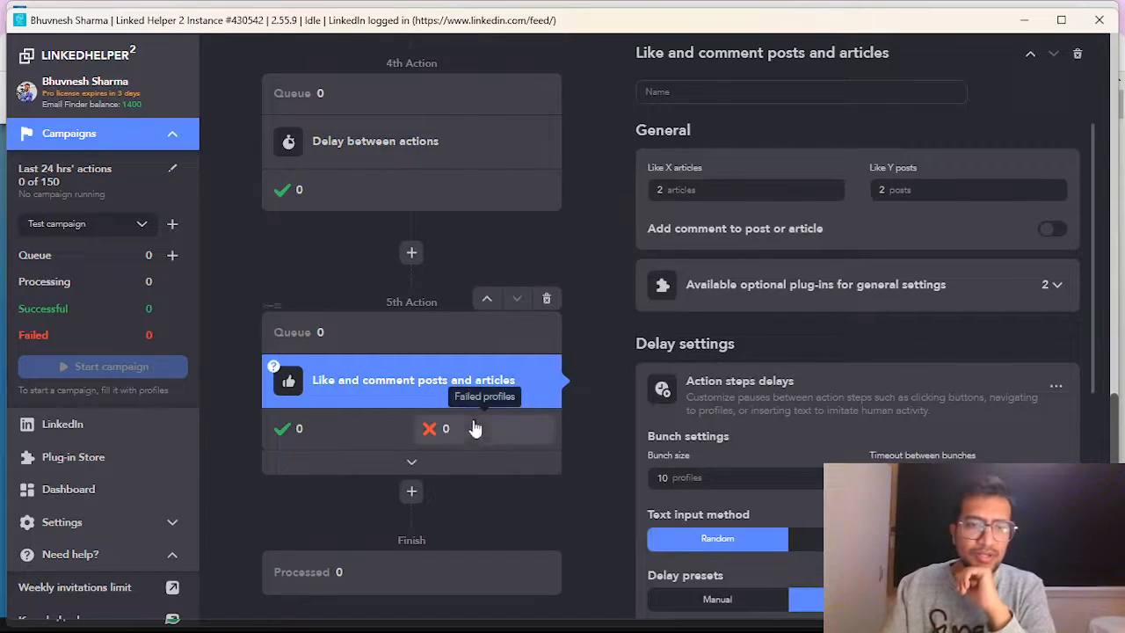
click(422, 494)
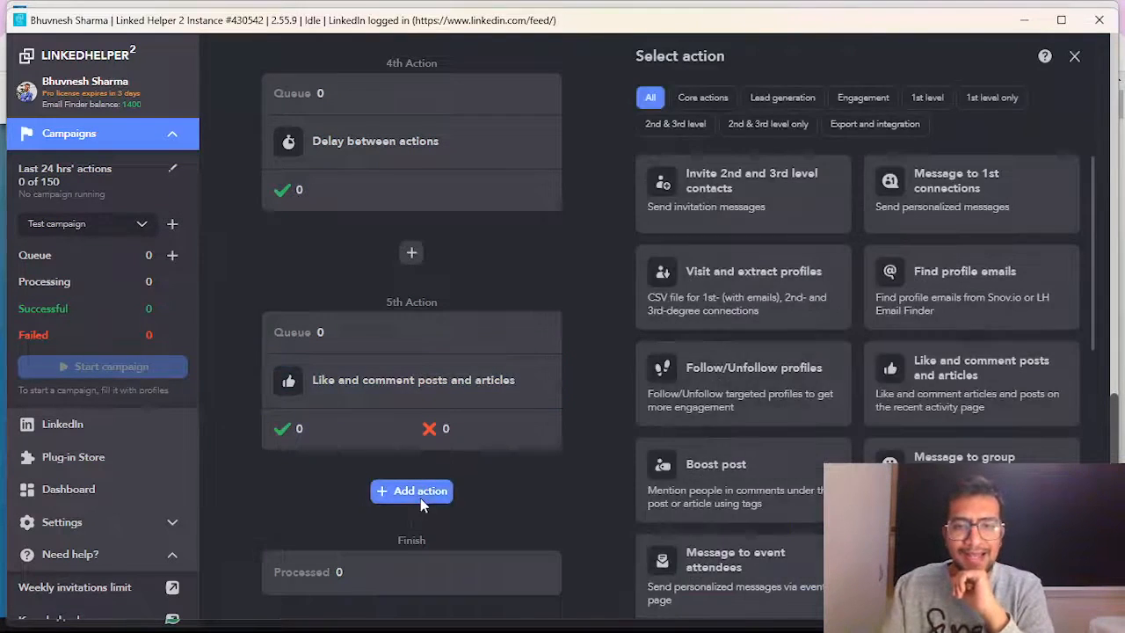
scroll(846, 431, down, 5)
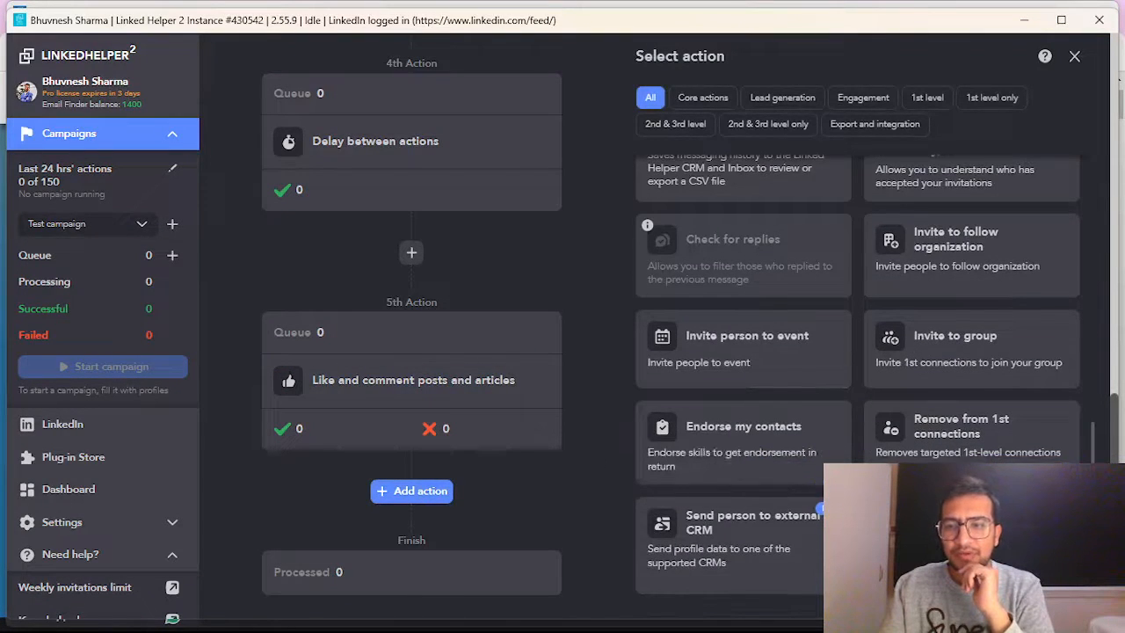
click(970, 536)
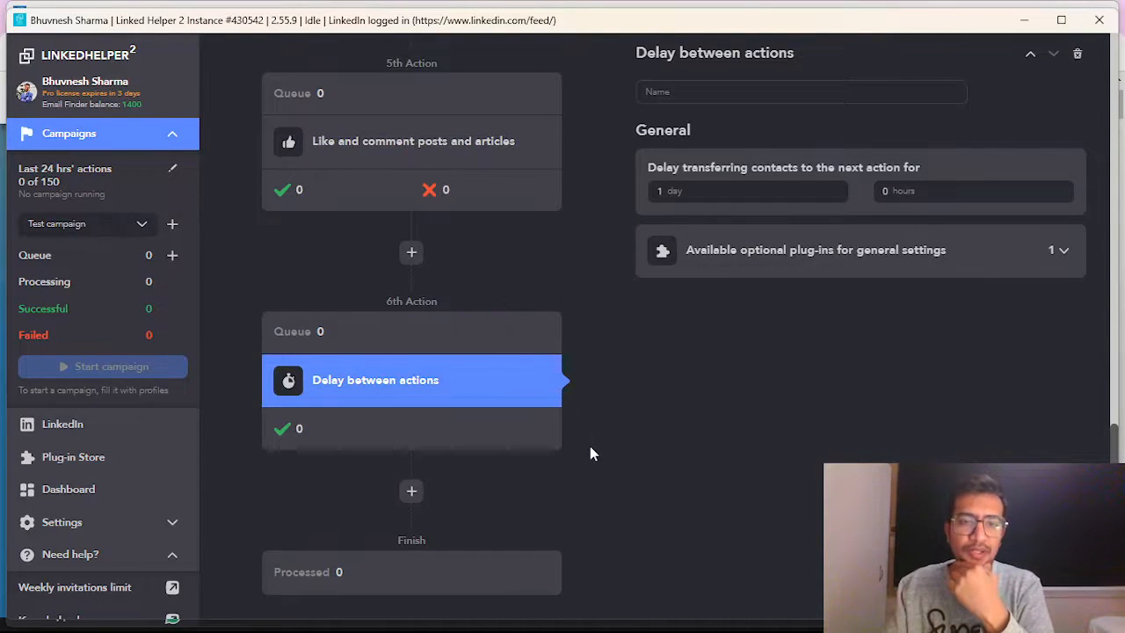
- Add the Invite 2nd and 3rd level contacts action as the seventh workflow action, after the third delay
click(414, 497)
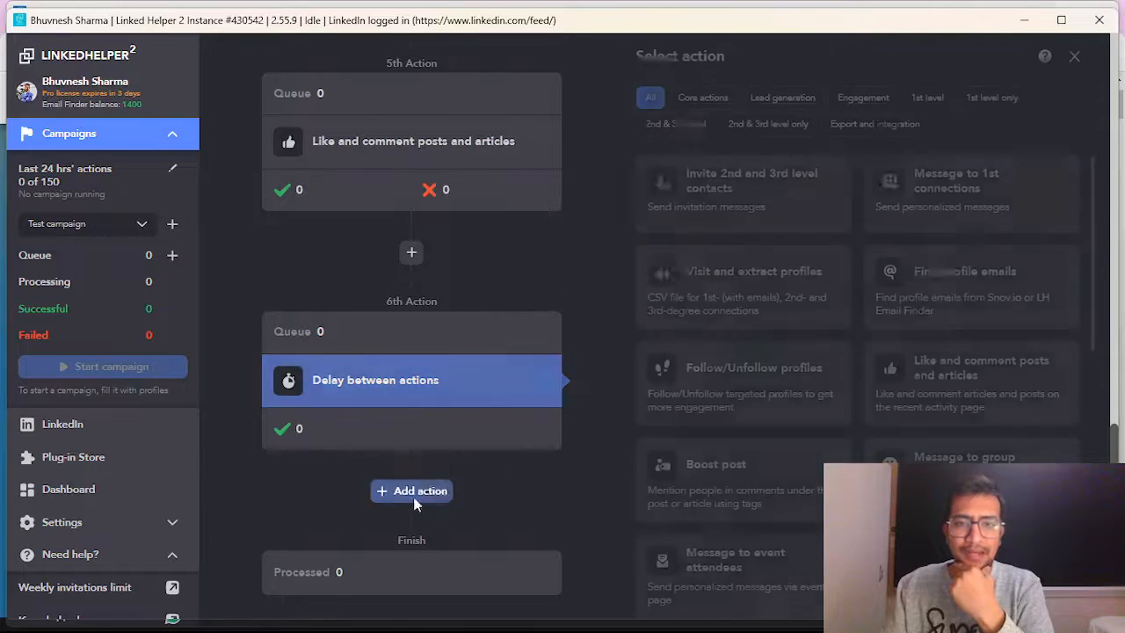
mouse_move(795, 202)
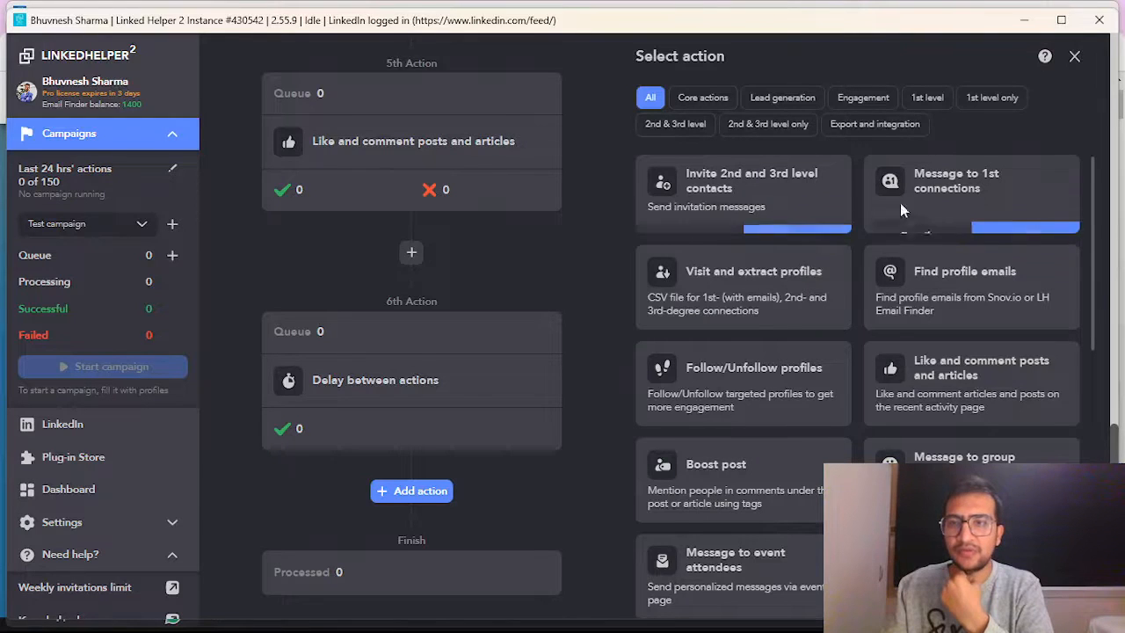
scroll(971, 386, down, 2)
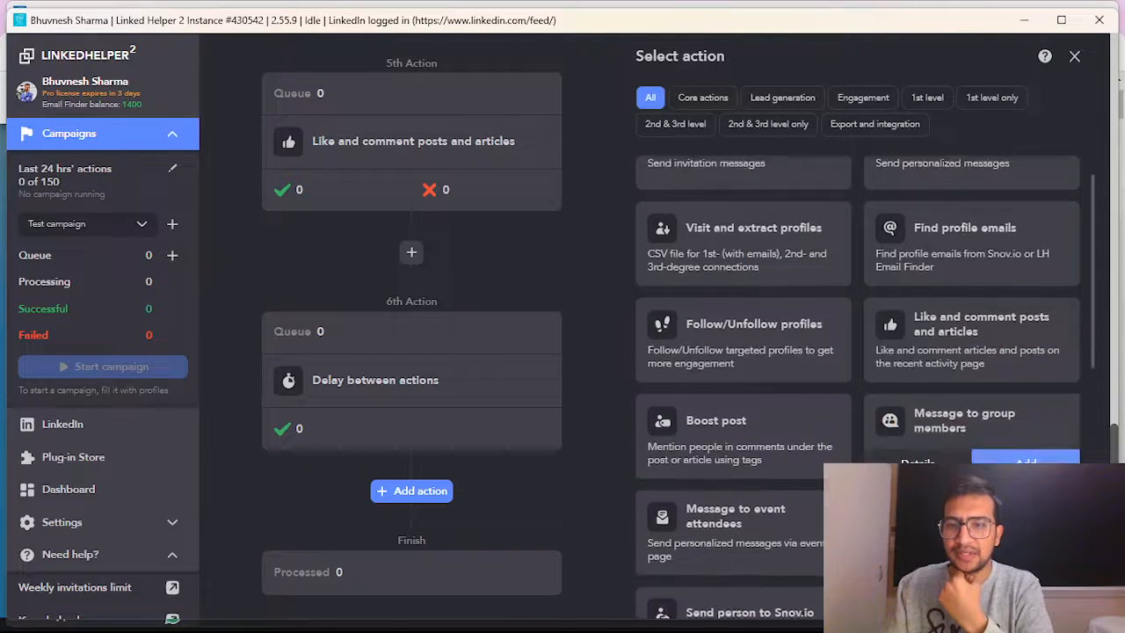
scroll(884, 434, up, 2)
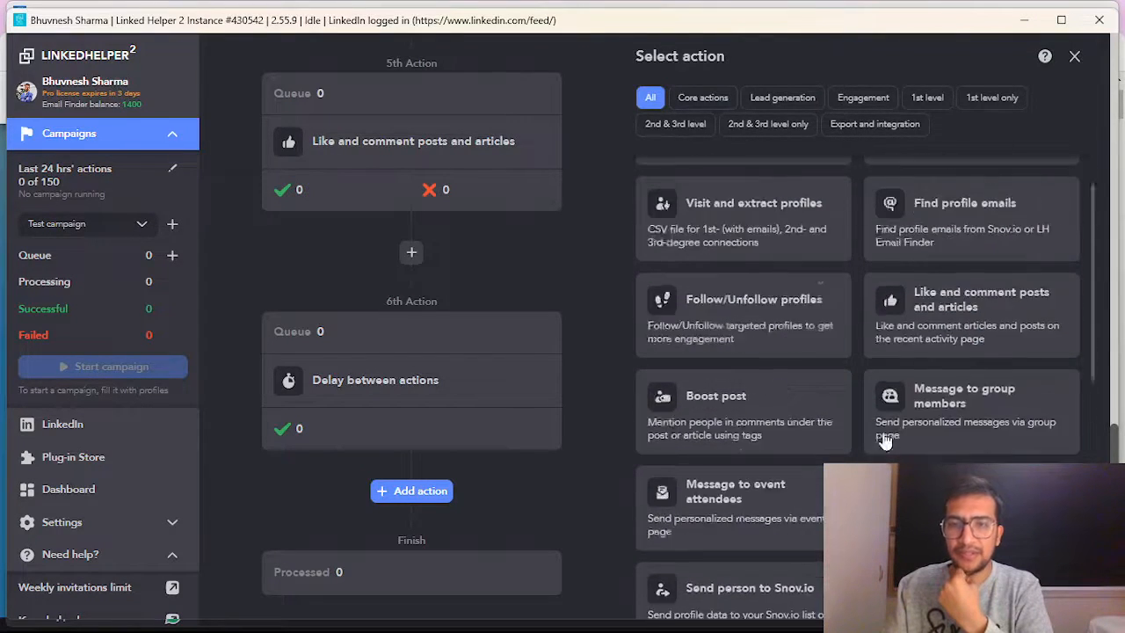
click(791, 220)
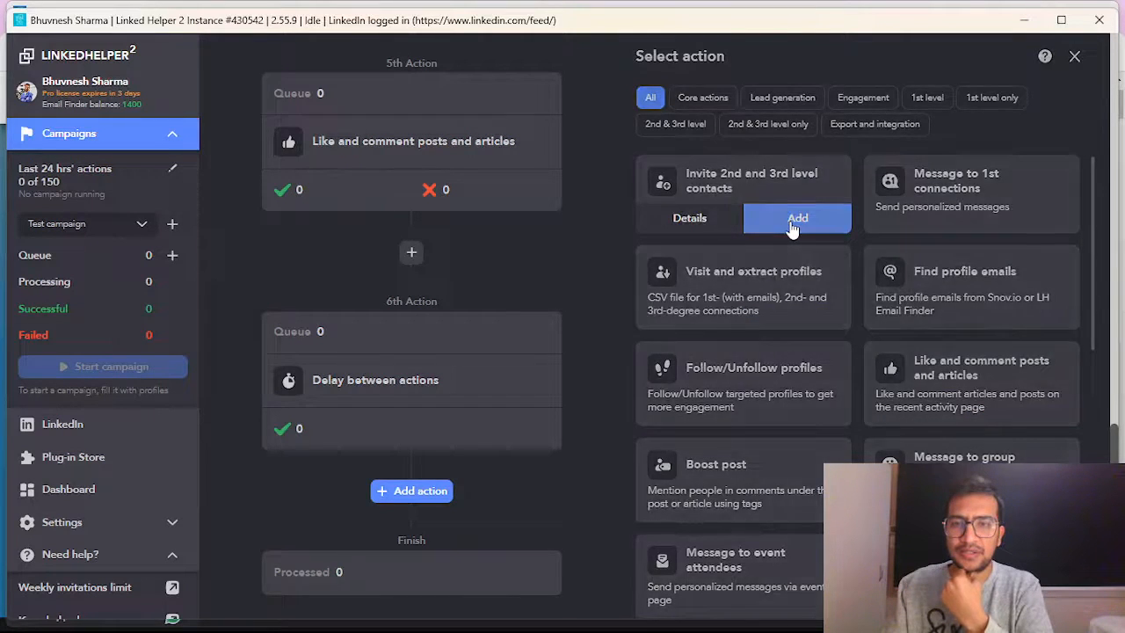
- Add the Filter contacts out of my network (keep 1st level only) action as the eighth workflow action, after the invitation action
scroll(546, 492, down, 3)
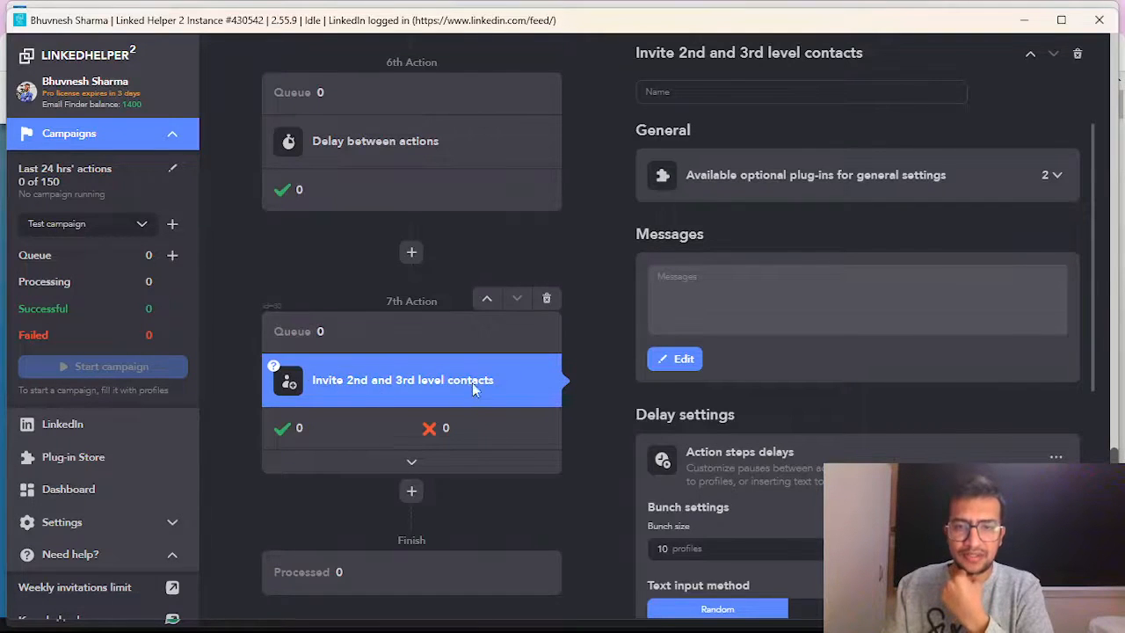
click(411, 490)
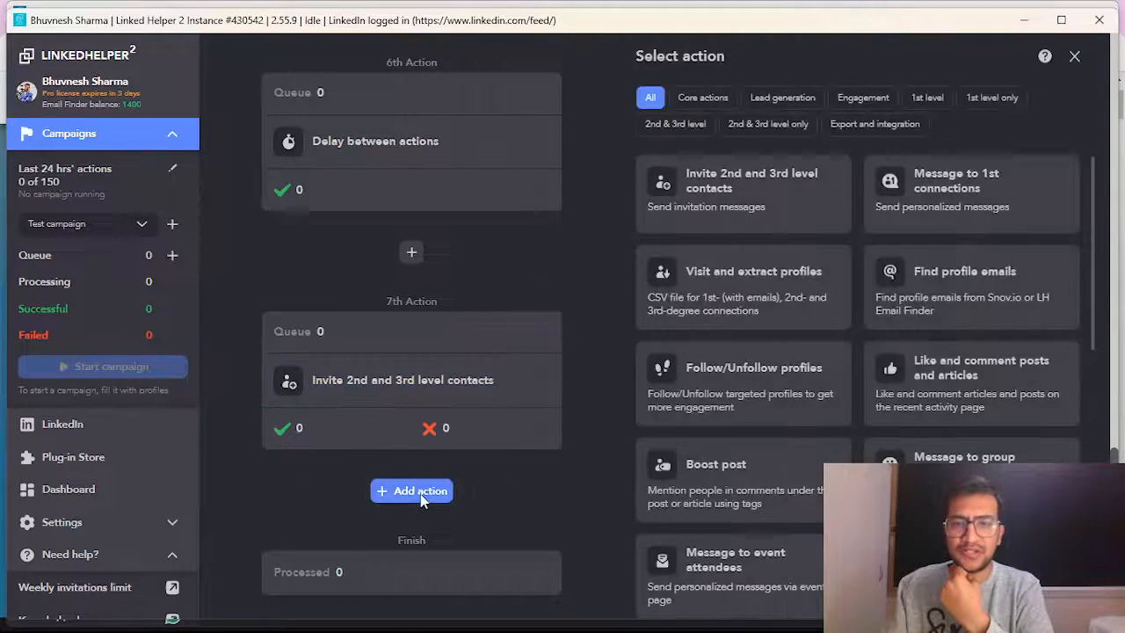
scroll(923, 417, down, 1)
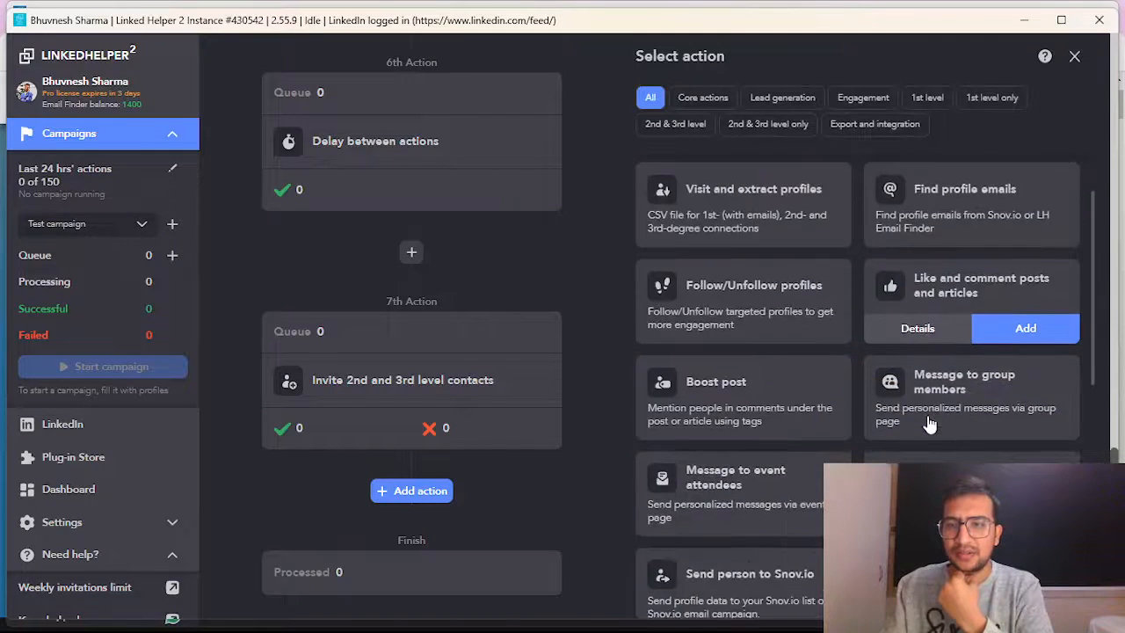
scroll(880, 422, down, 3)
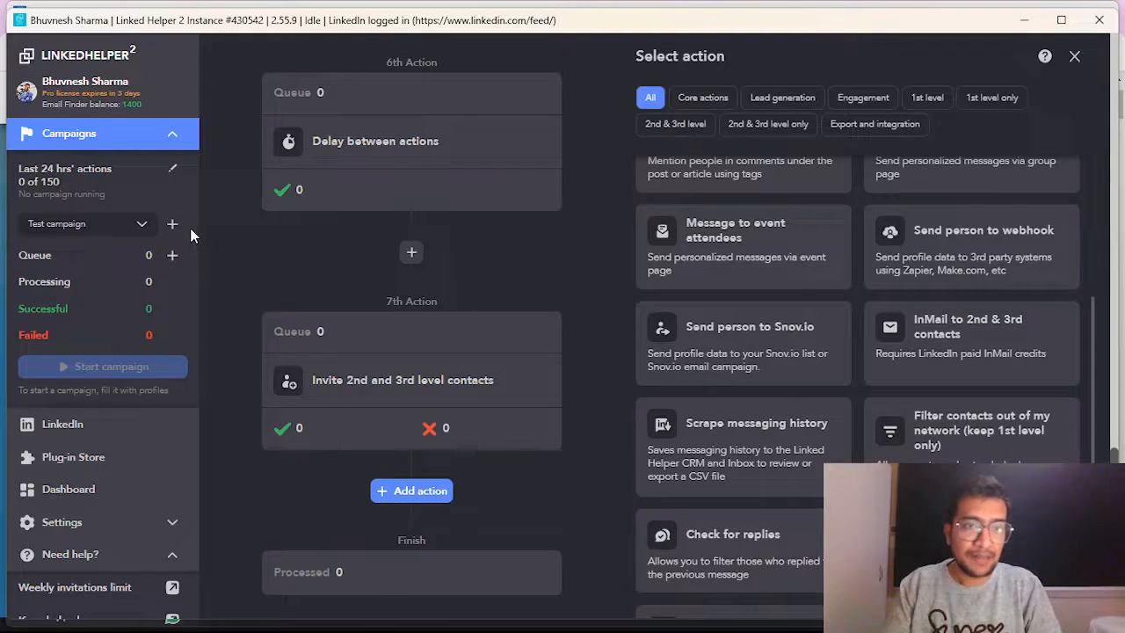
scroll(576, 382, up, 2)
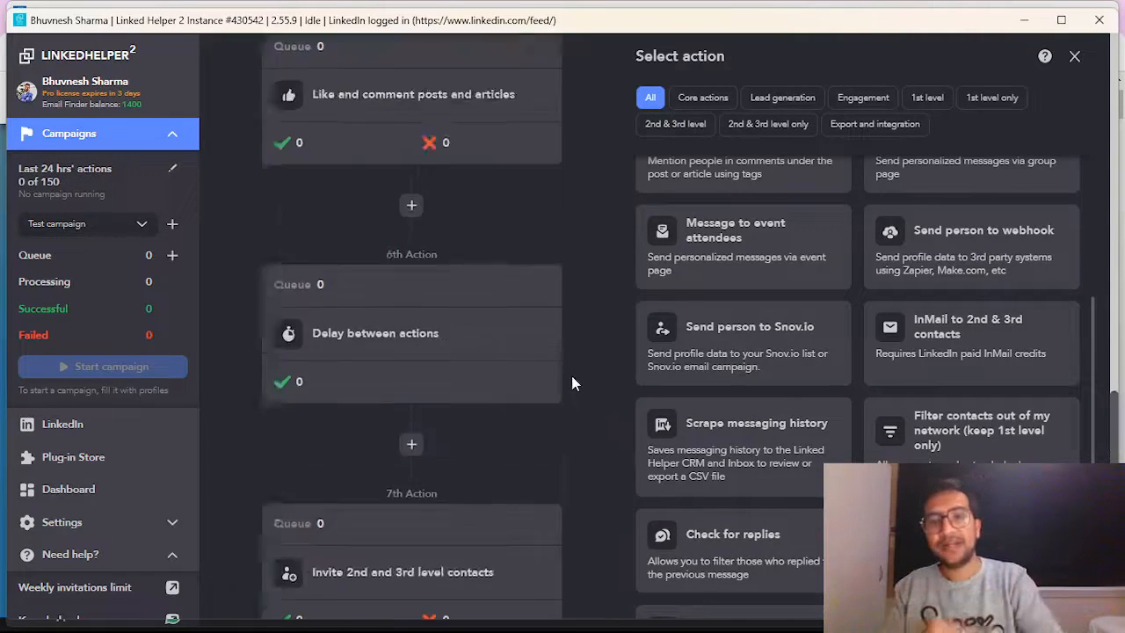
scroll(571, 382, up, 10)
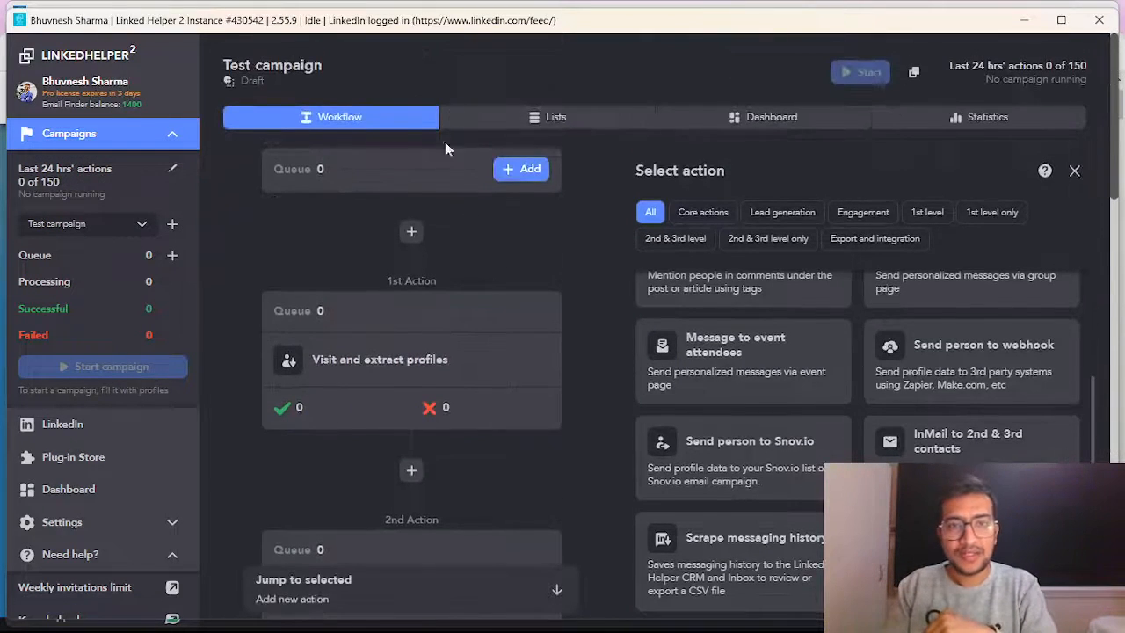
mouse_move(758, 358)
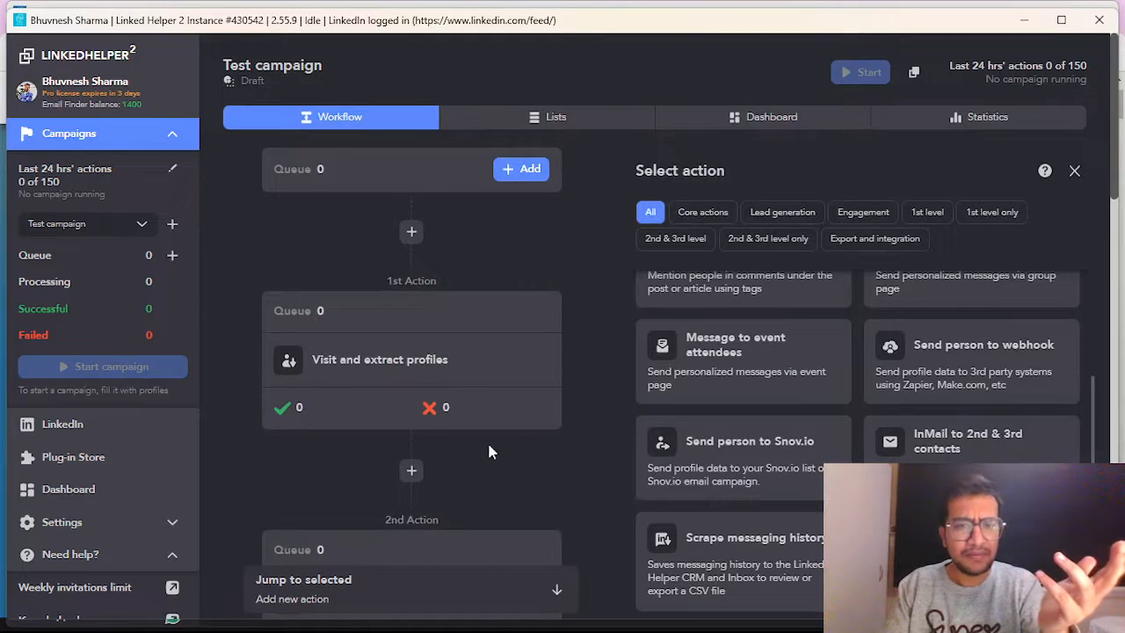
scroll(490, 452, down, 10)
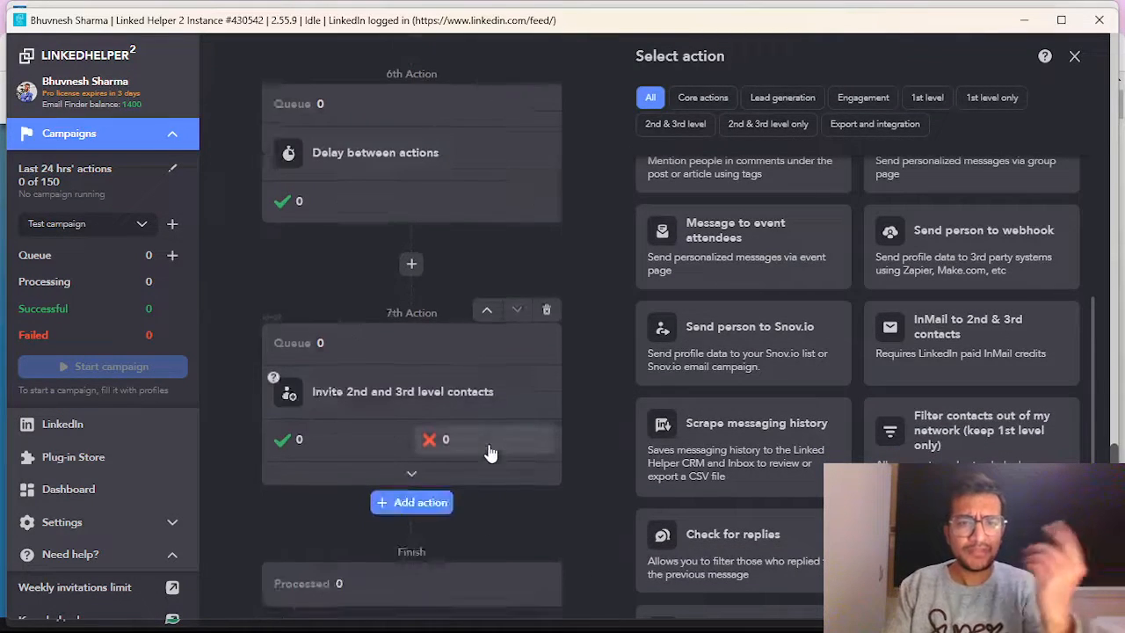
mouse_move(778, 489)
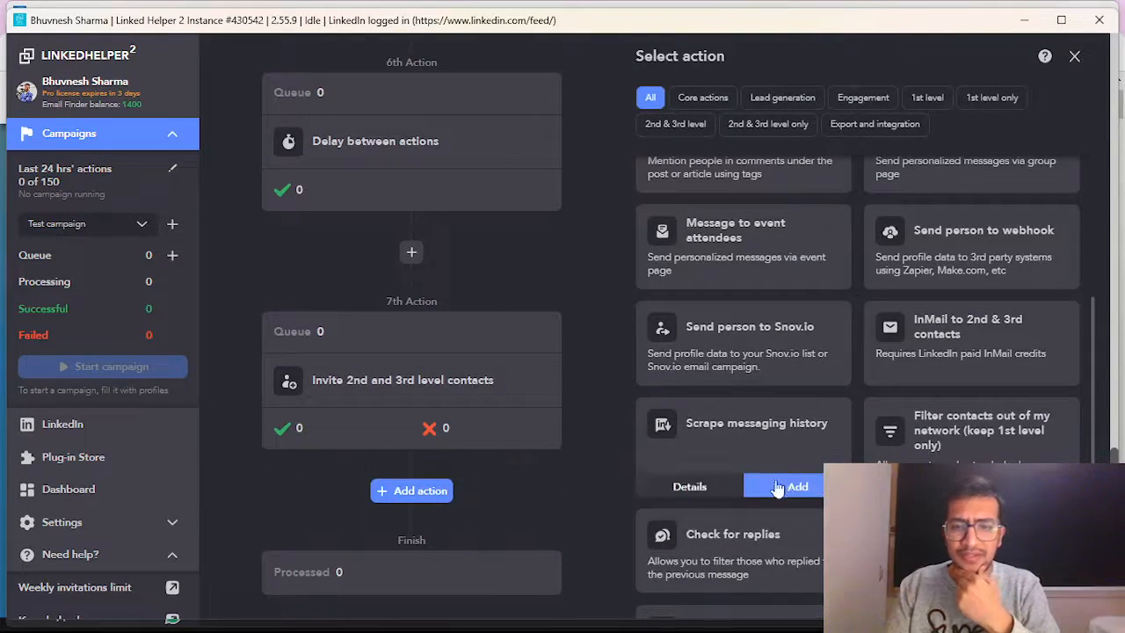
scroll(778, 489, down, 3)
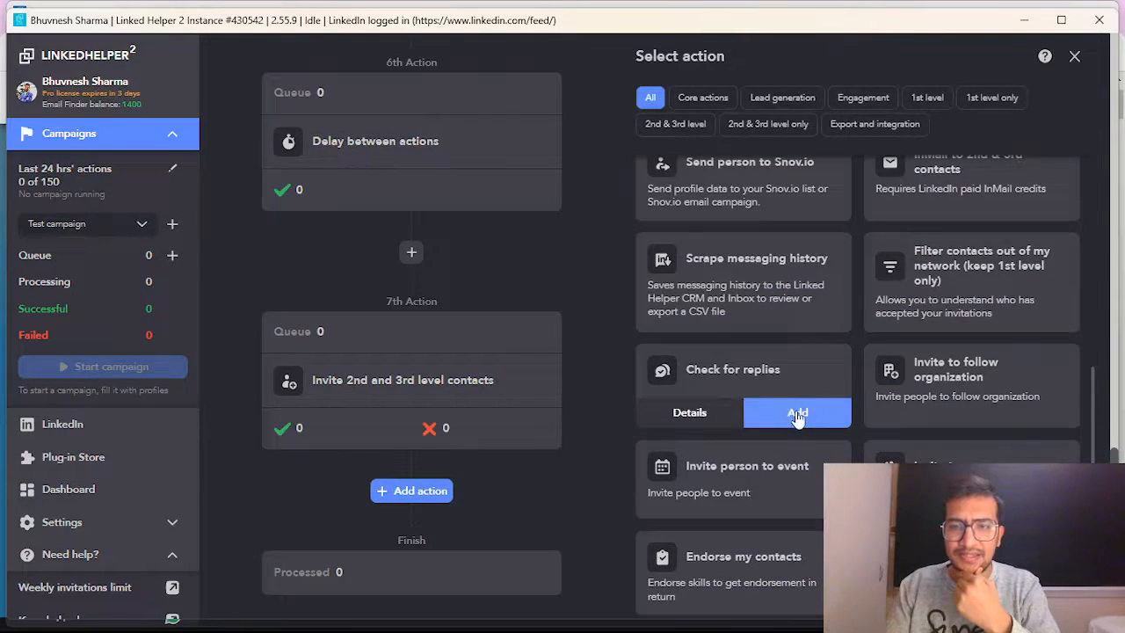
scroll(800, 492, down, 3)
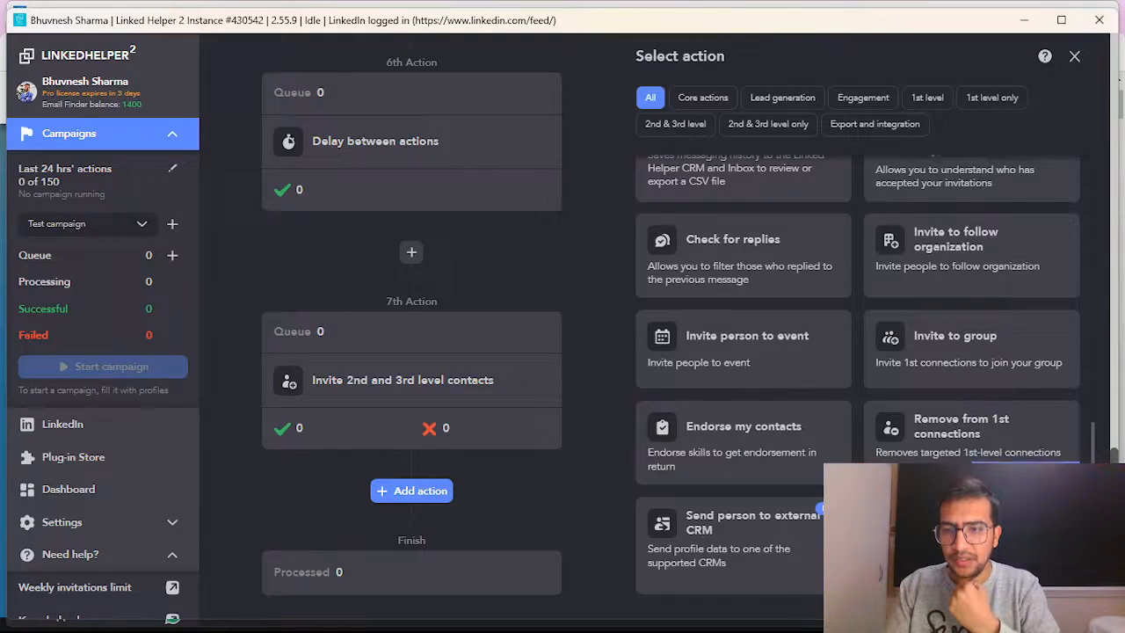
scroll(967, 369, up, 3)
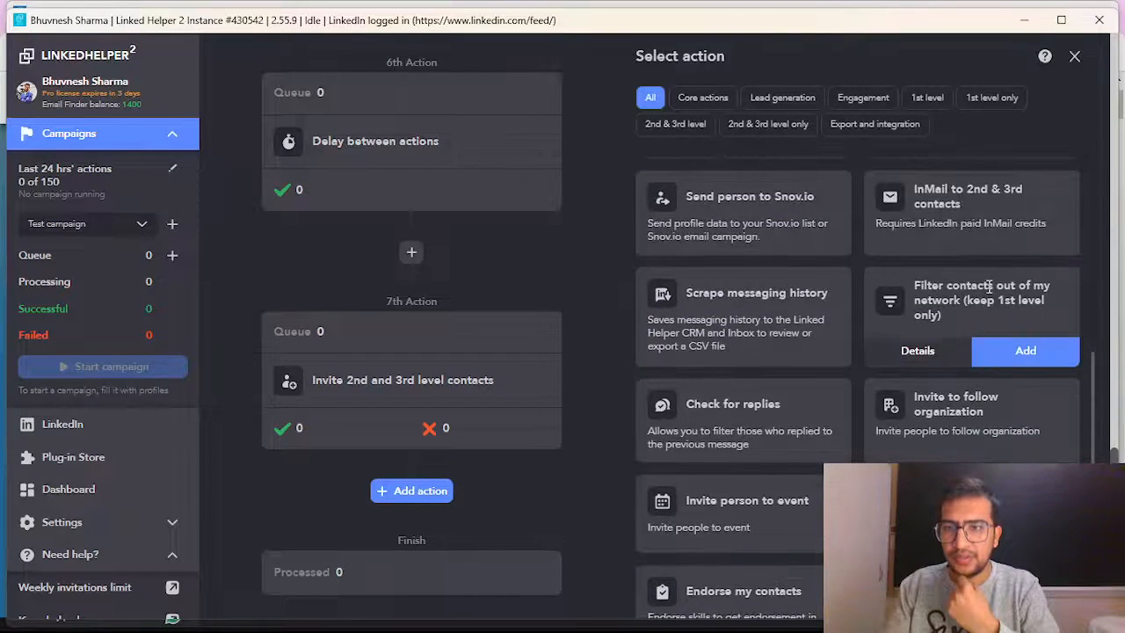
click(1024, 352)
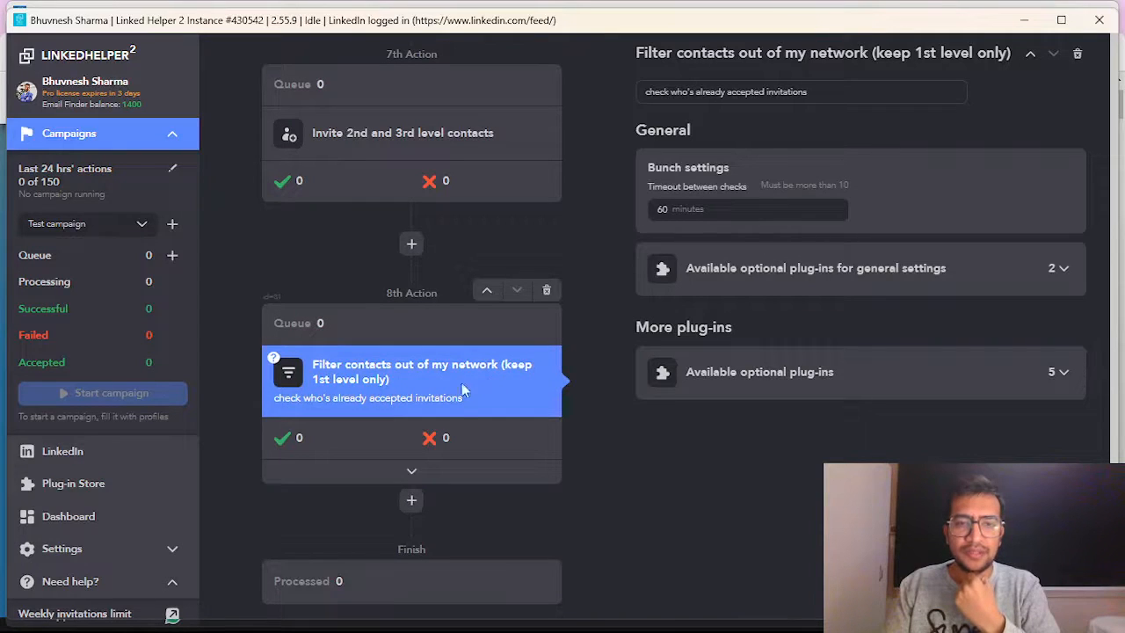
- Look at the webhook configuration of the Send person to webhook action as a possible ninth action and close it without saving
scroll(459, 263, up, 1)
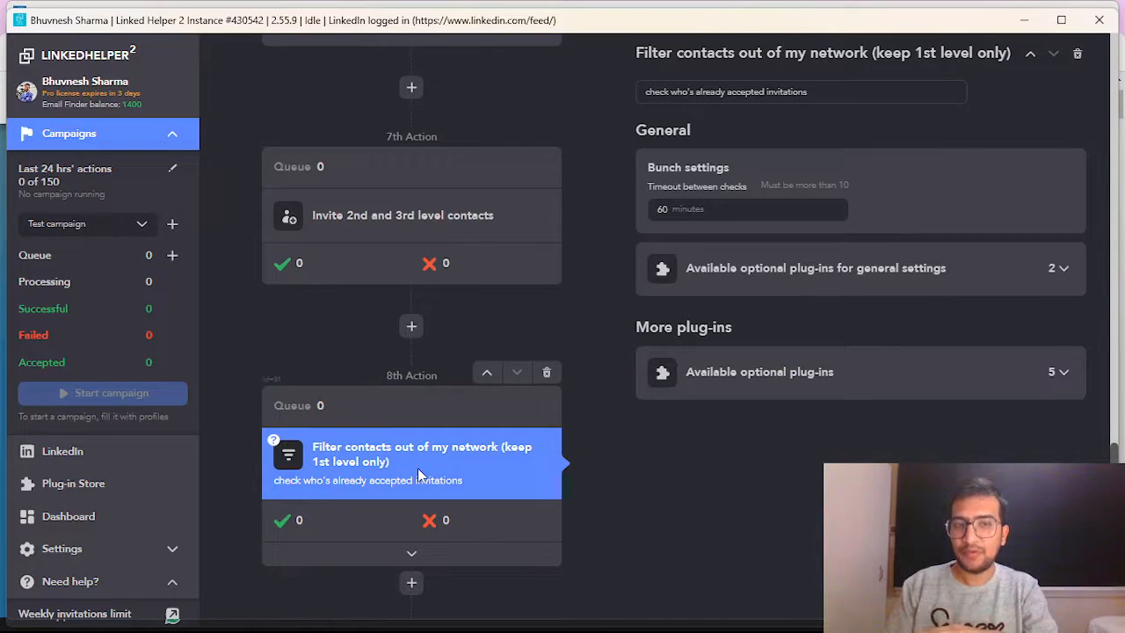
scroll(429, 492, down, 2)
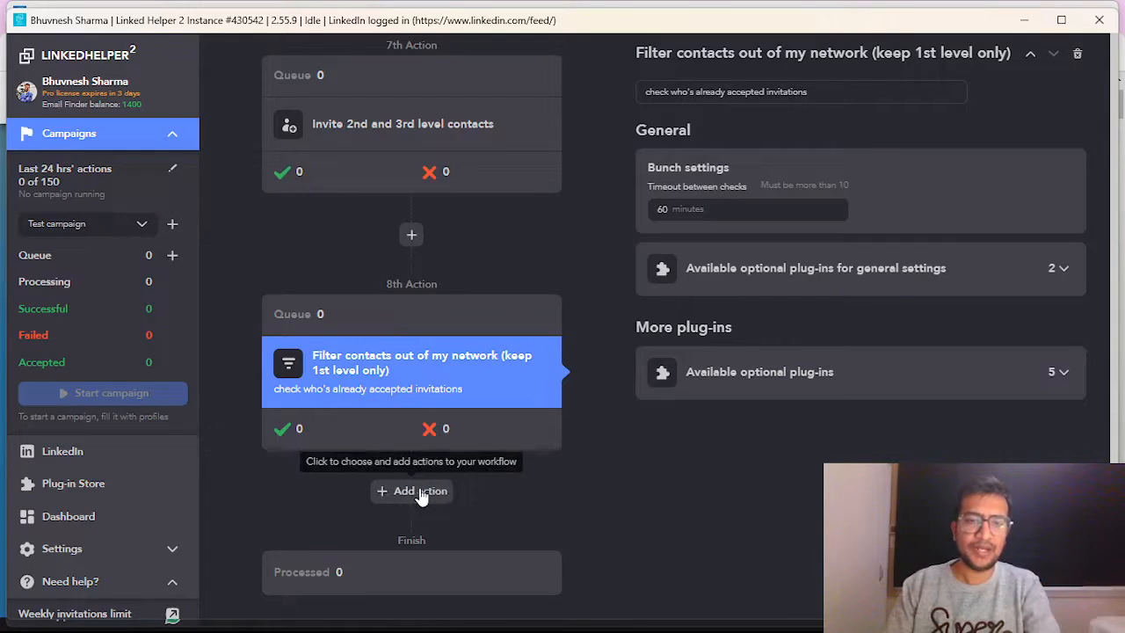
click(421, 492)
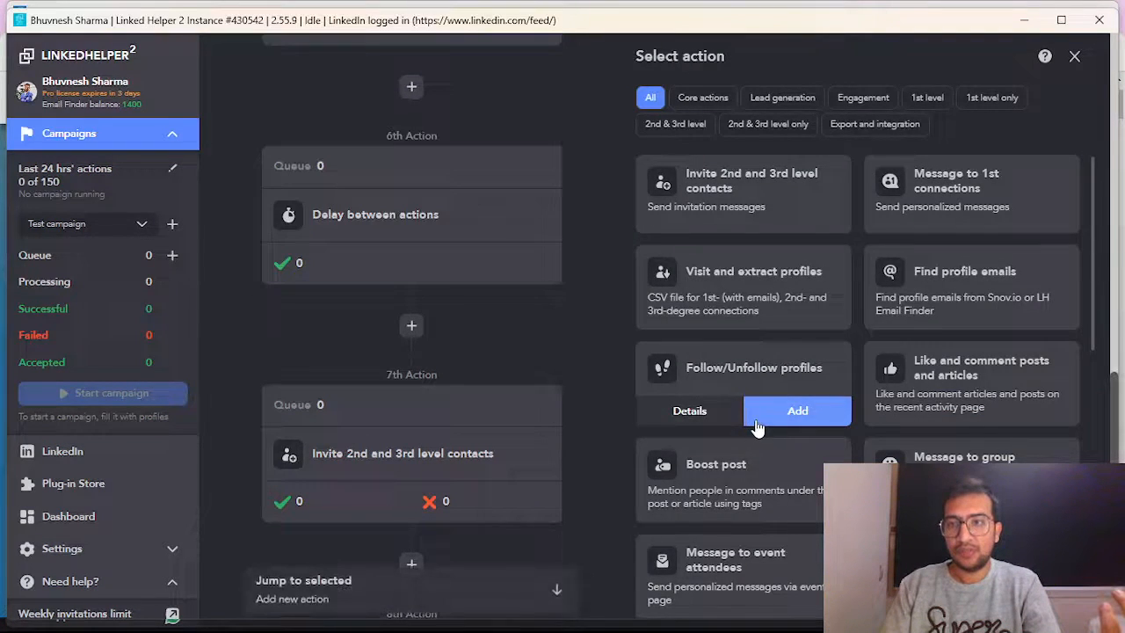
scroll(728, 516, down, 8)
scroll(518, 550, down, 4)
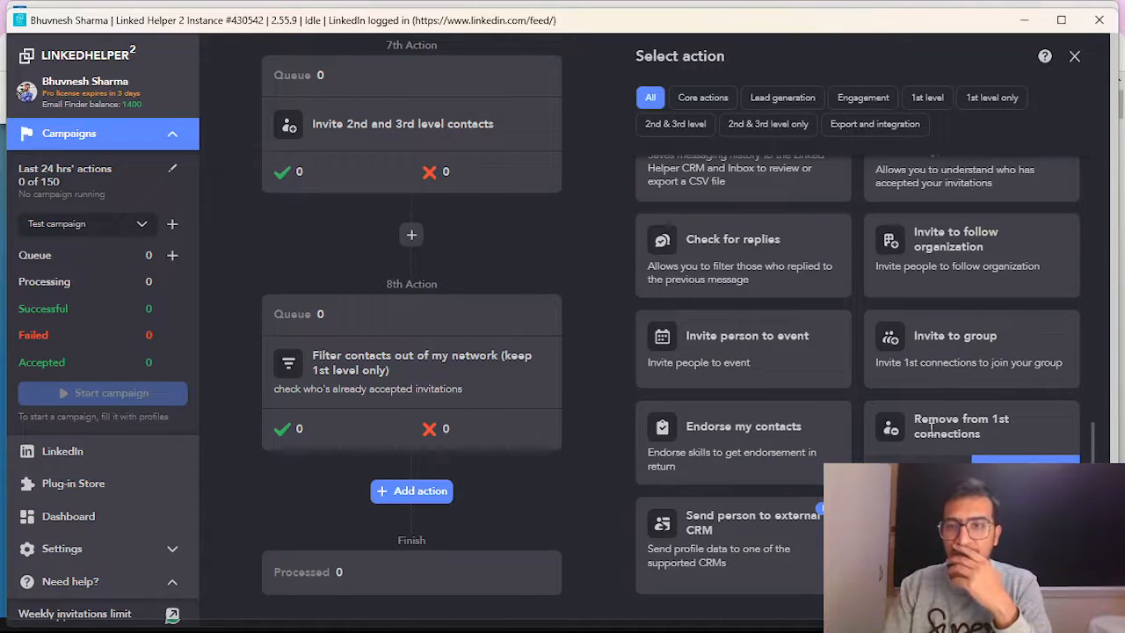
scroll(974, 451, up, 3)
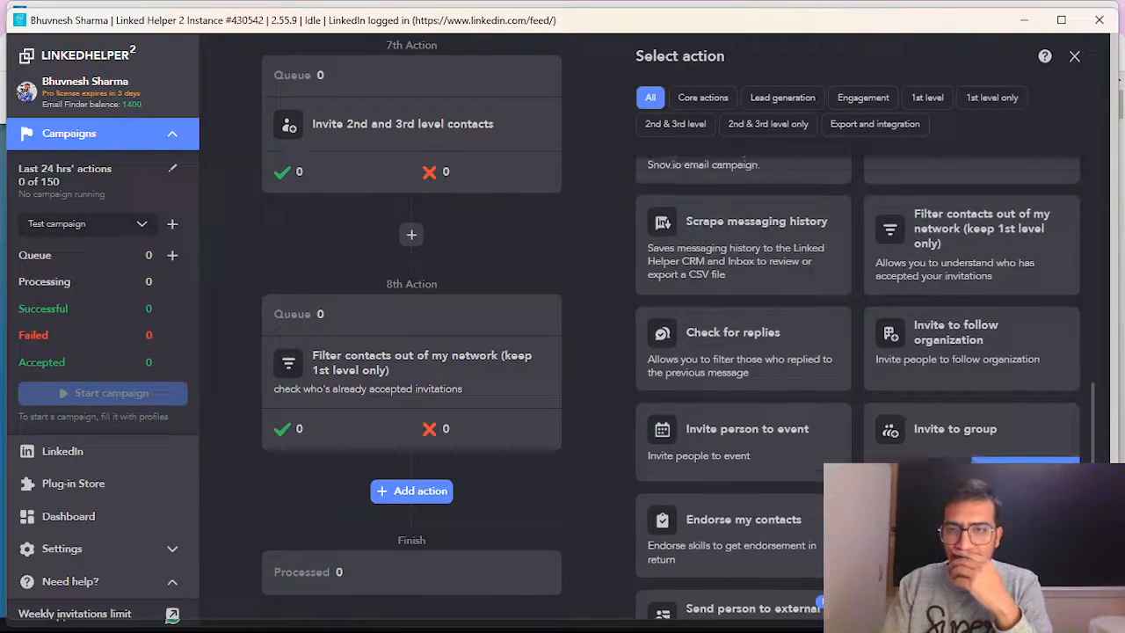
scroll(973, 450, up, 1)
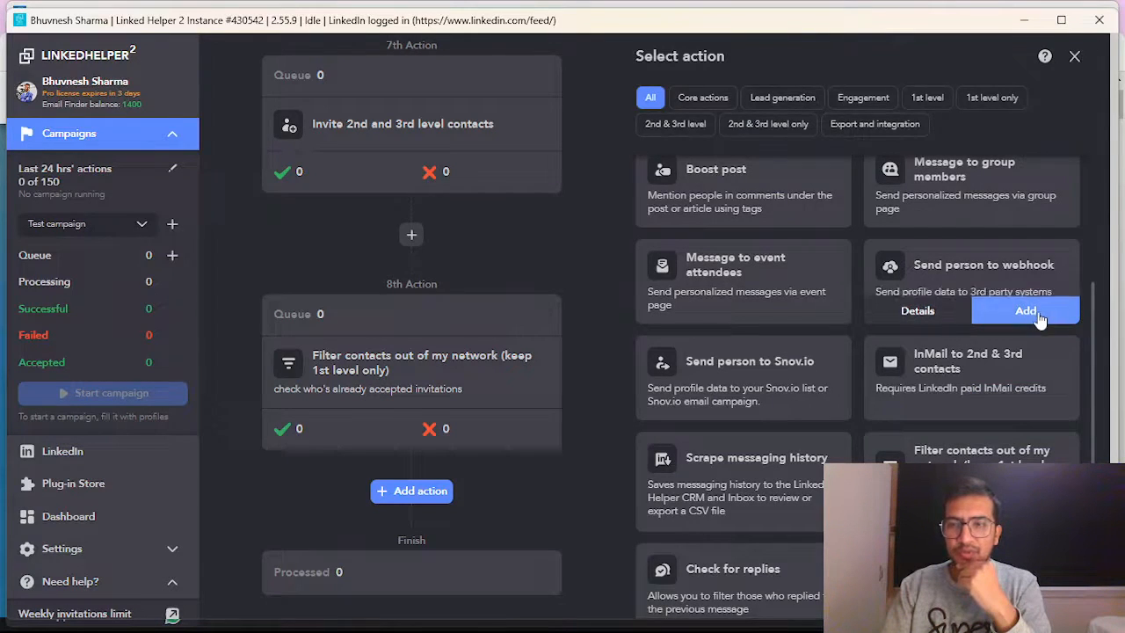
click(1011, 309)
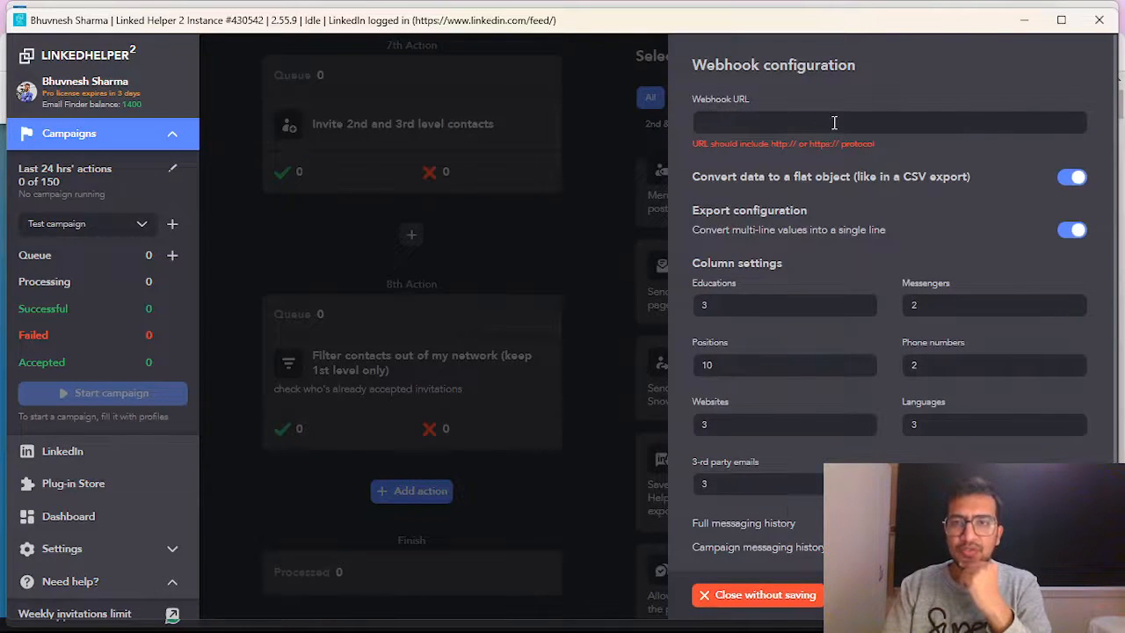
click(609, 195)
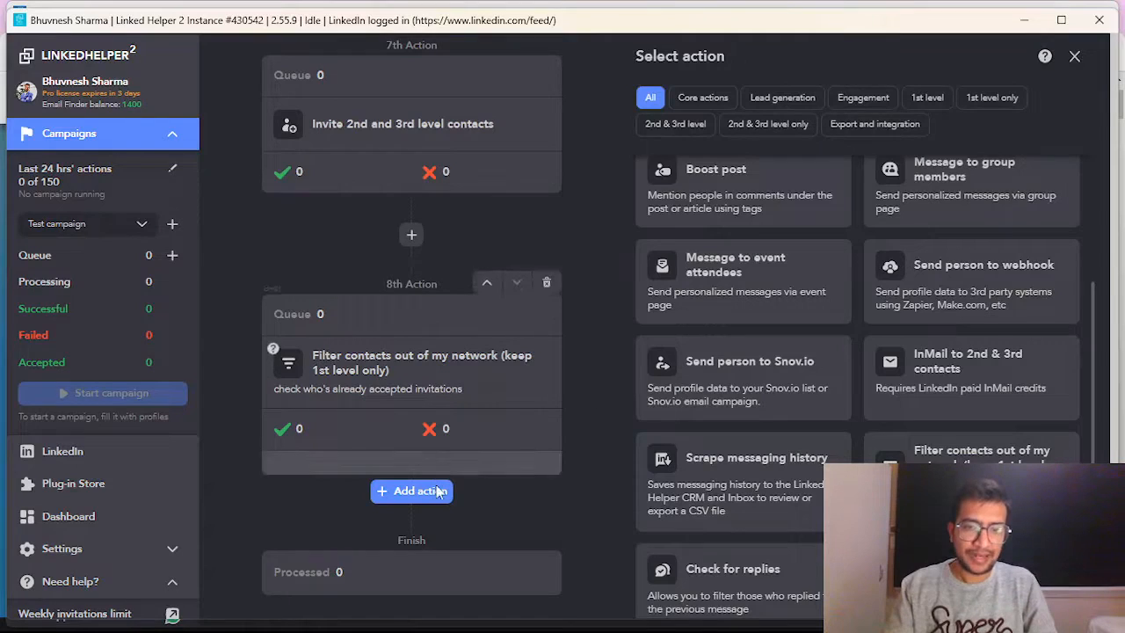
mouse_move(958, 284)
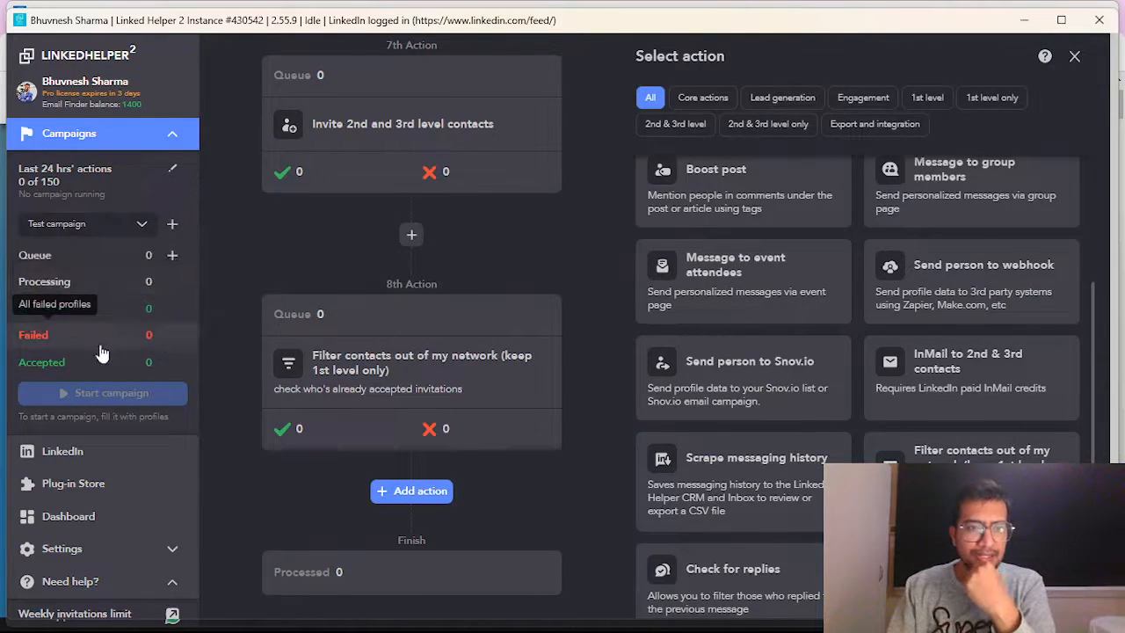
- Switch to the Cold out reach -A campaign and open its InMail message in the message template editor
click(143, 223)
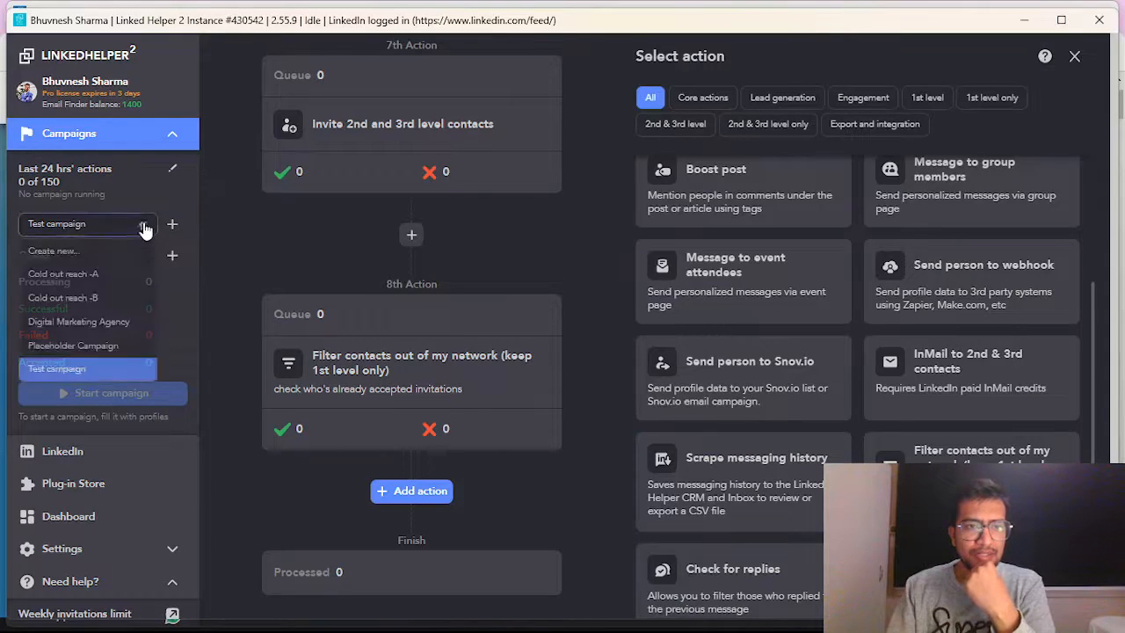
click(96, 275)
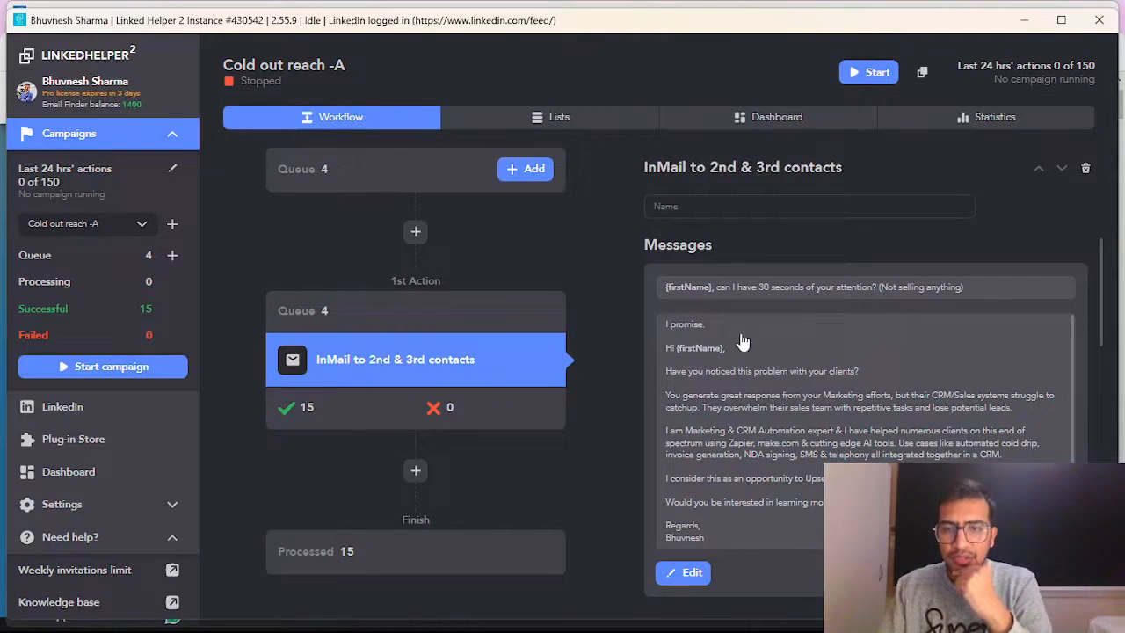
click(682, 572)
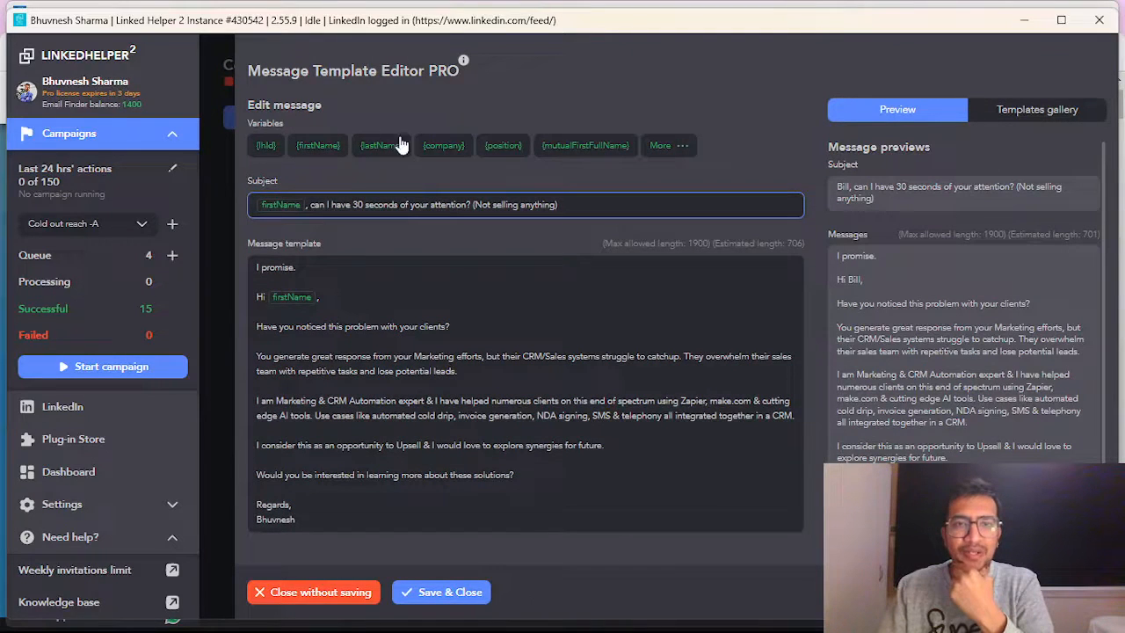
- Review the InMail subject line and message template of the Cold out reach -A campaign and close the editor without changes
click(392, 205)
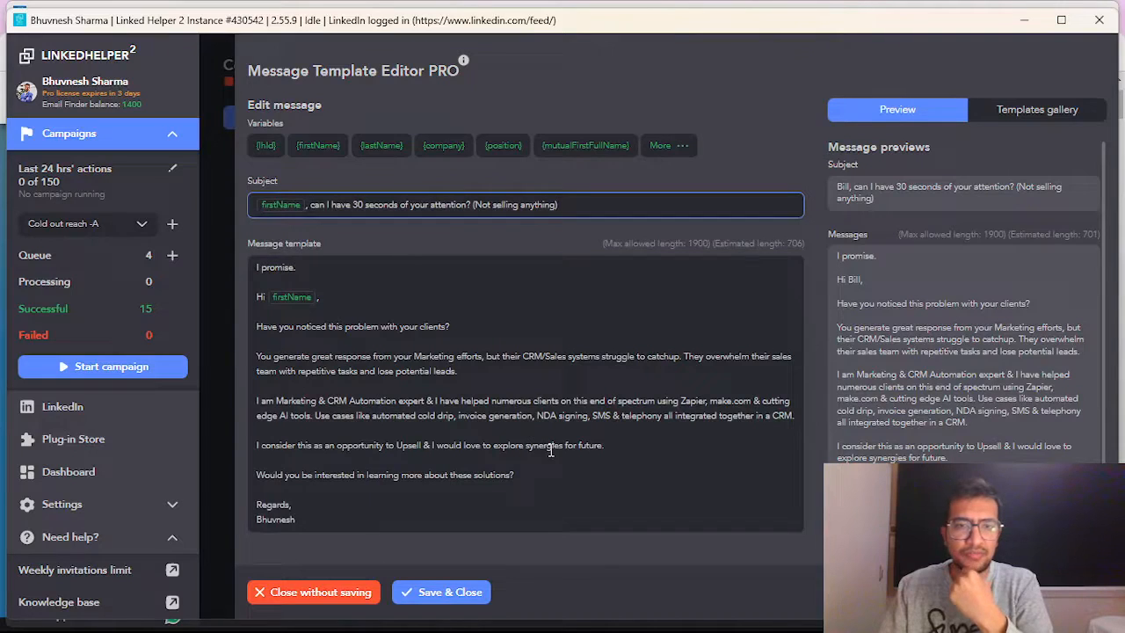
click(343, 201)
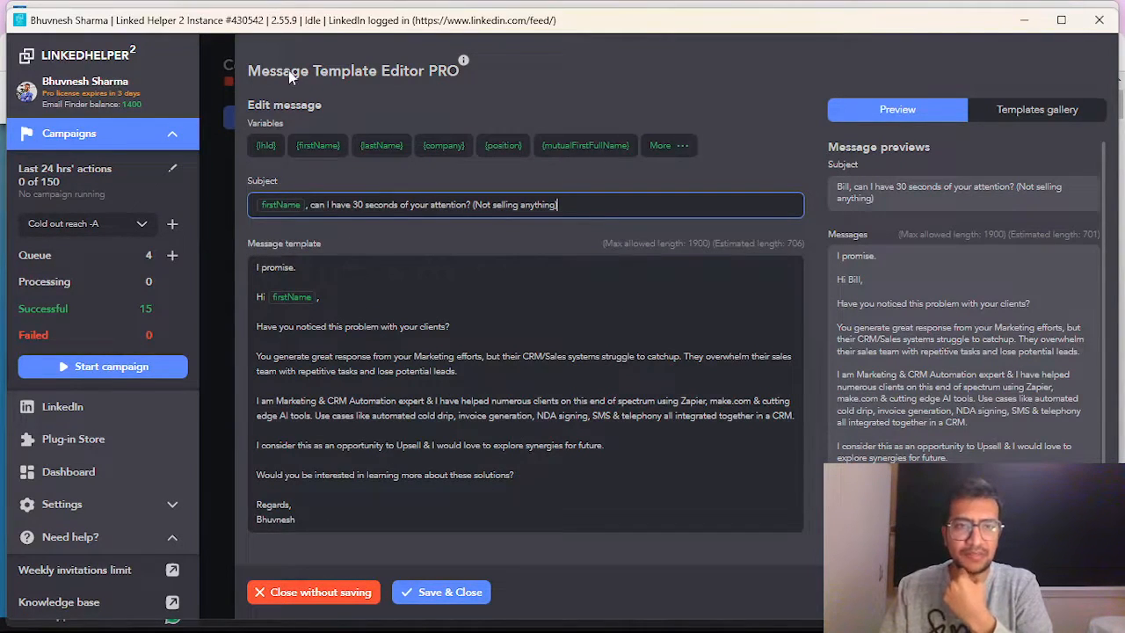
click(218, 142)
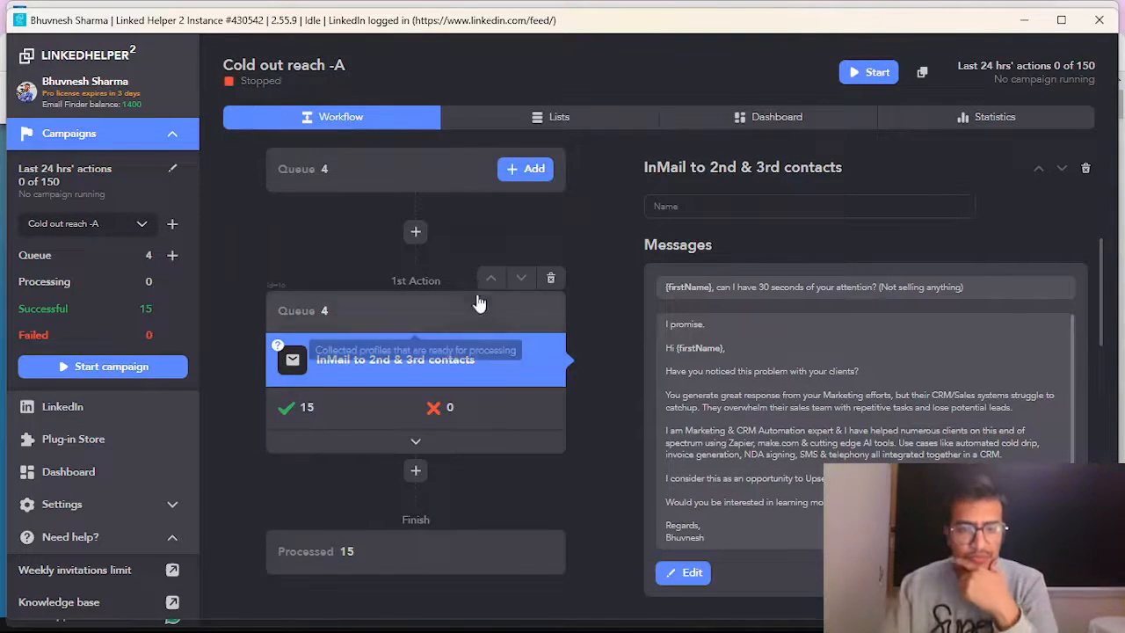
- Open the list of available actions for a new second action after the InMail action and browse to Send person to webhook
click(413, 480)
mouse_move(990, 406)
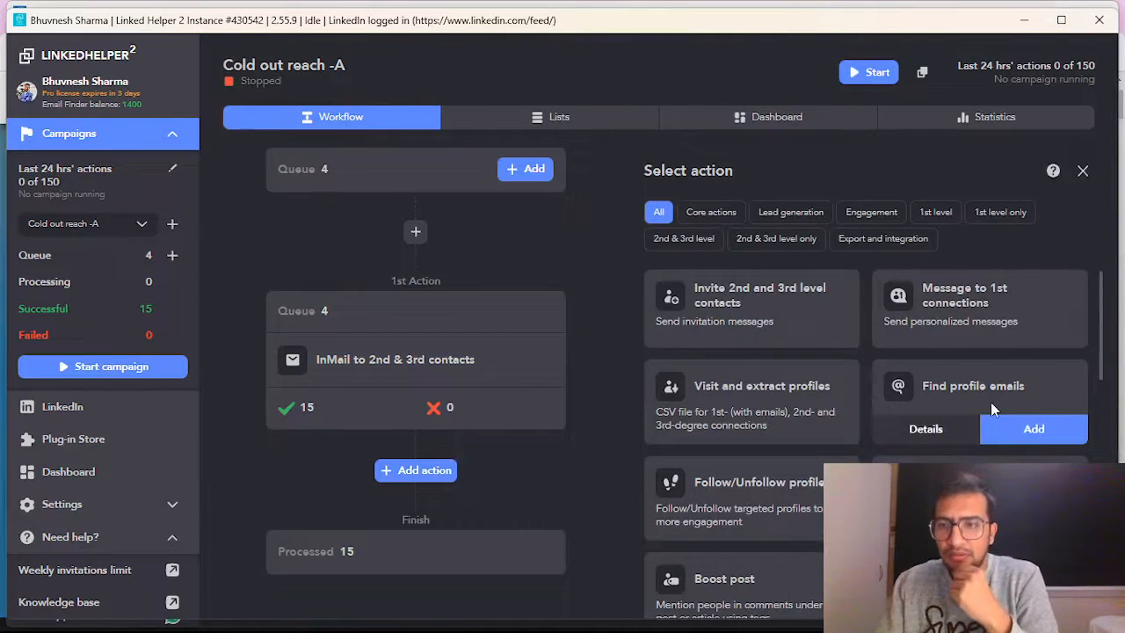
scroll(990, 401, down, 3)
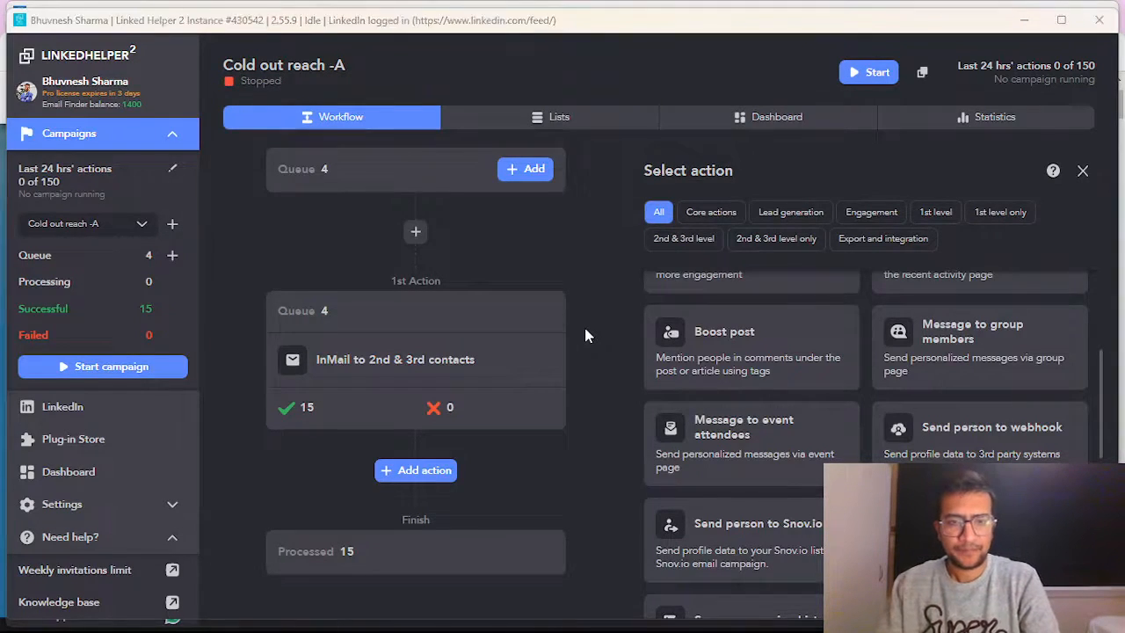
- Switch to the LinkedHelper to Google Sheets-1 (InMail sent) Zap in the browser and choose Webhooks by Zapier as its trigger app
key(alt+Tab)
key(alt+Tab)
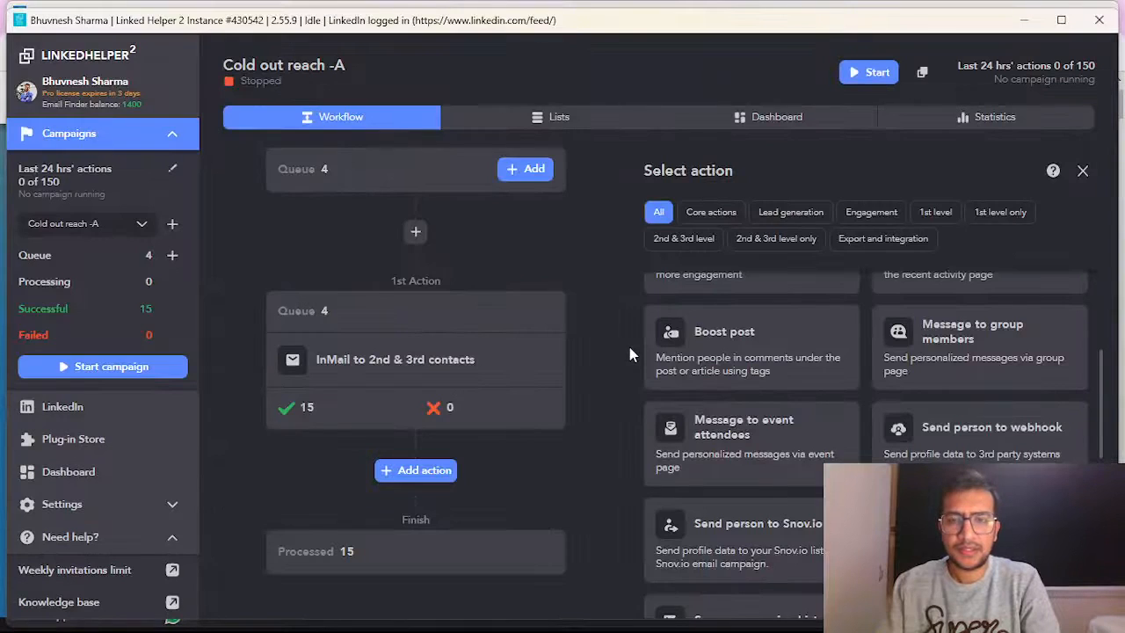
key(alt+Tab)
key(Tab)
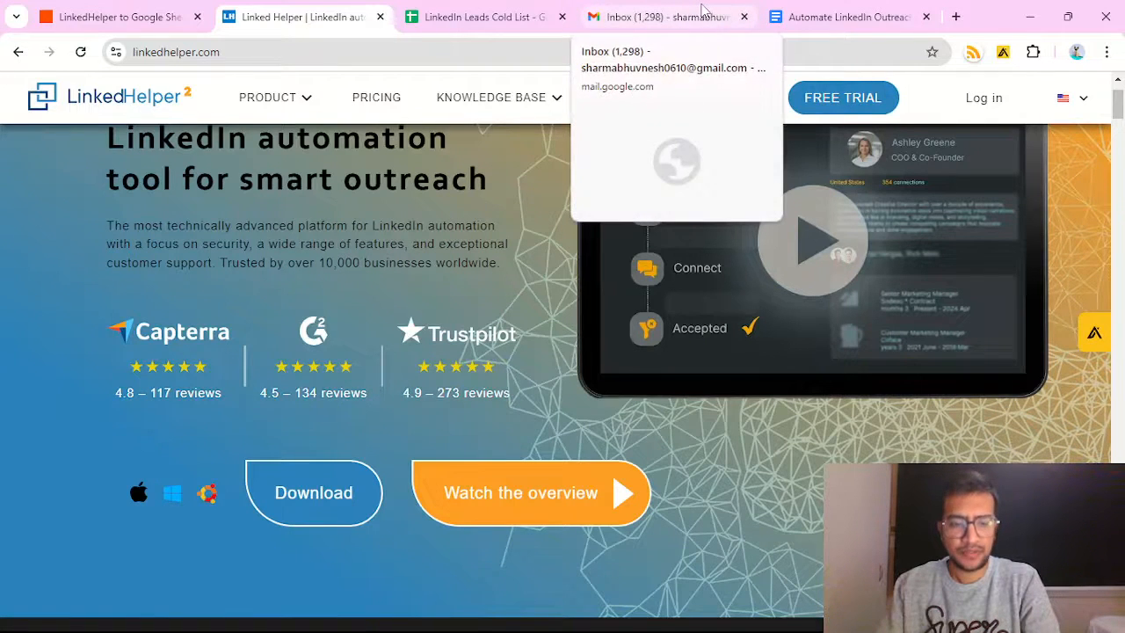
mouse_move(748, 612)
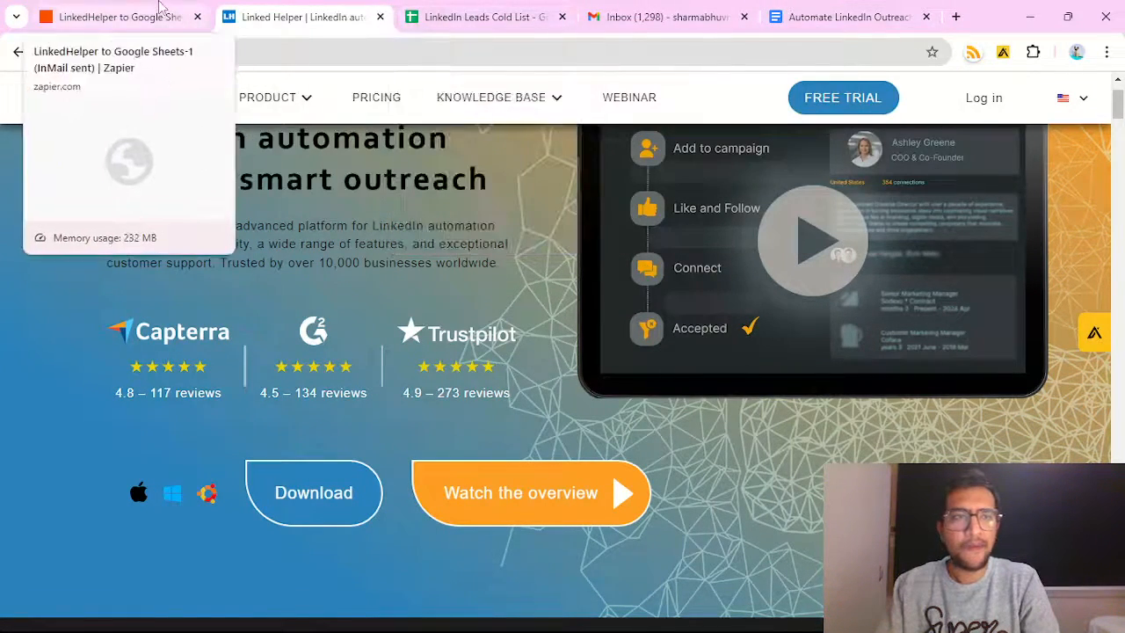
click(158, 12)
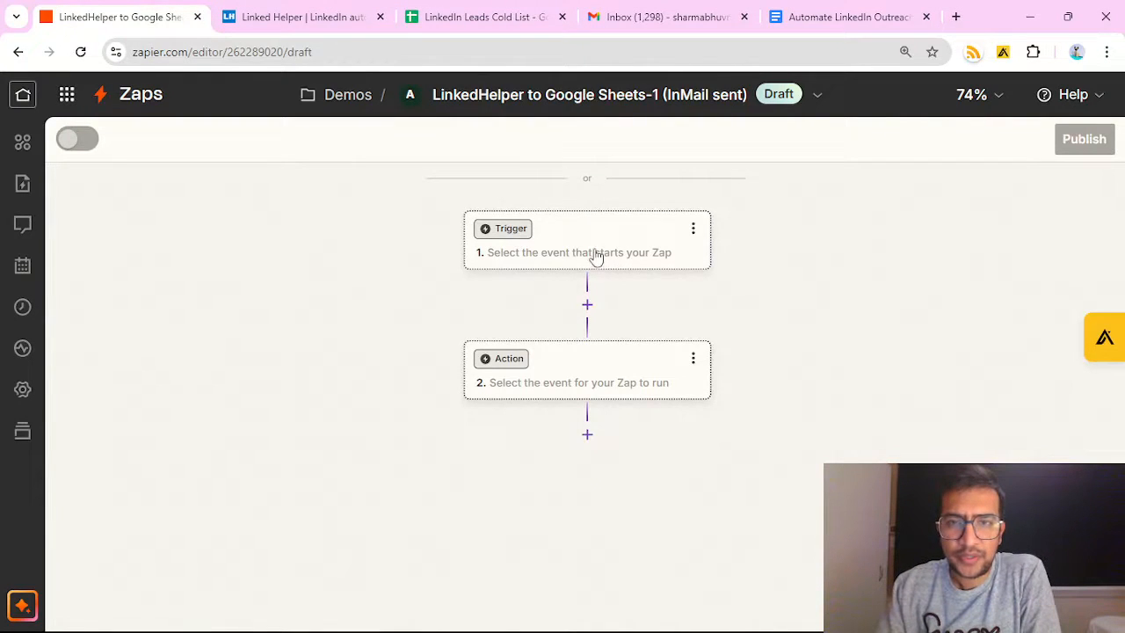
click(597, 243)
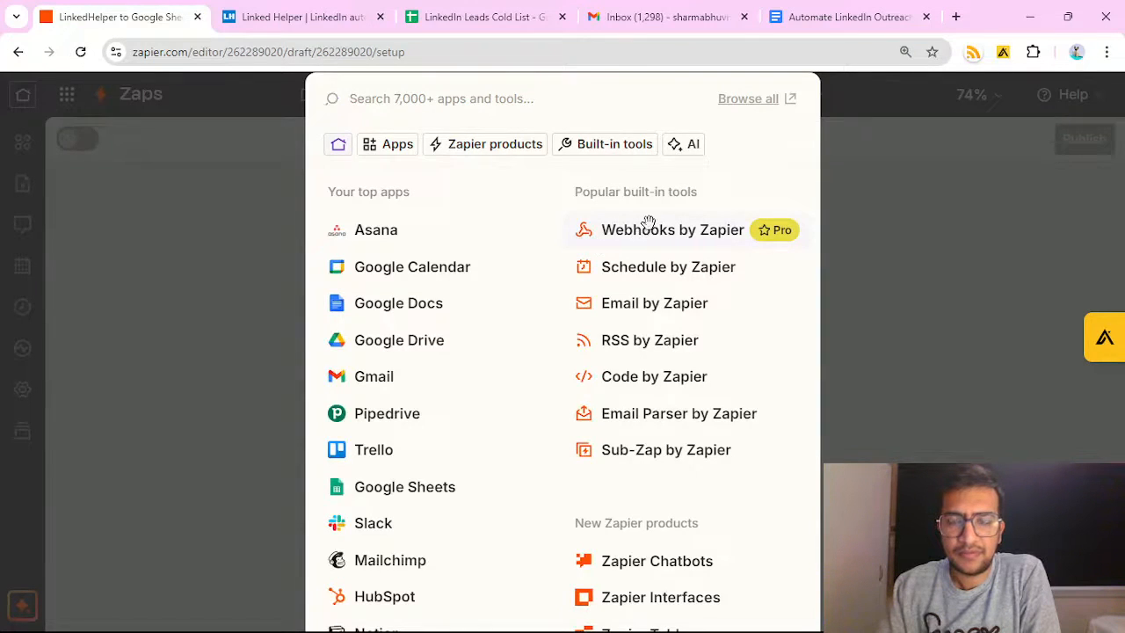
click(650, 229)
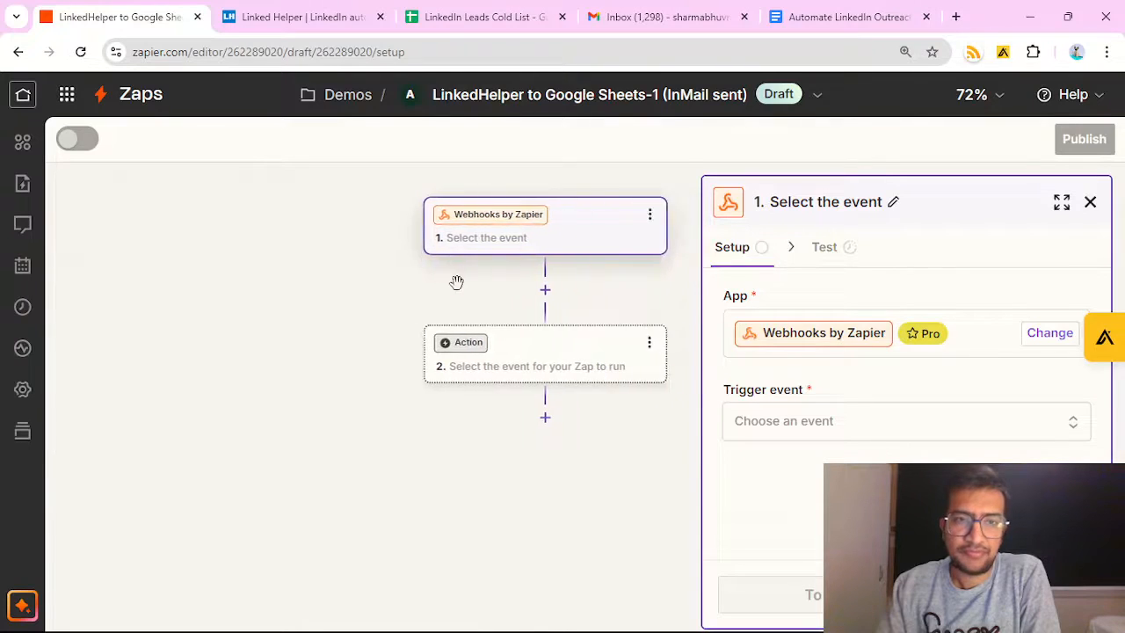
- Set the webhook trigger event to Catch Hook and continue to the trigger test, leaving the child key blank
click(975, 95)
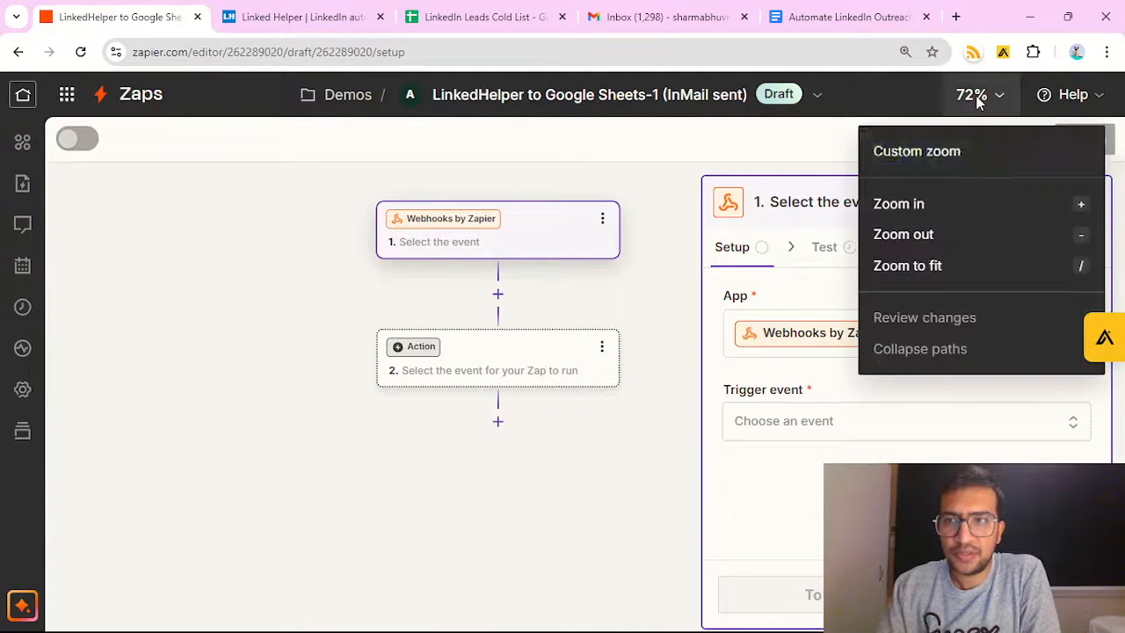
click(1079, 211)
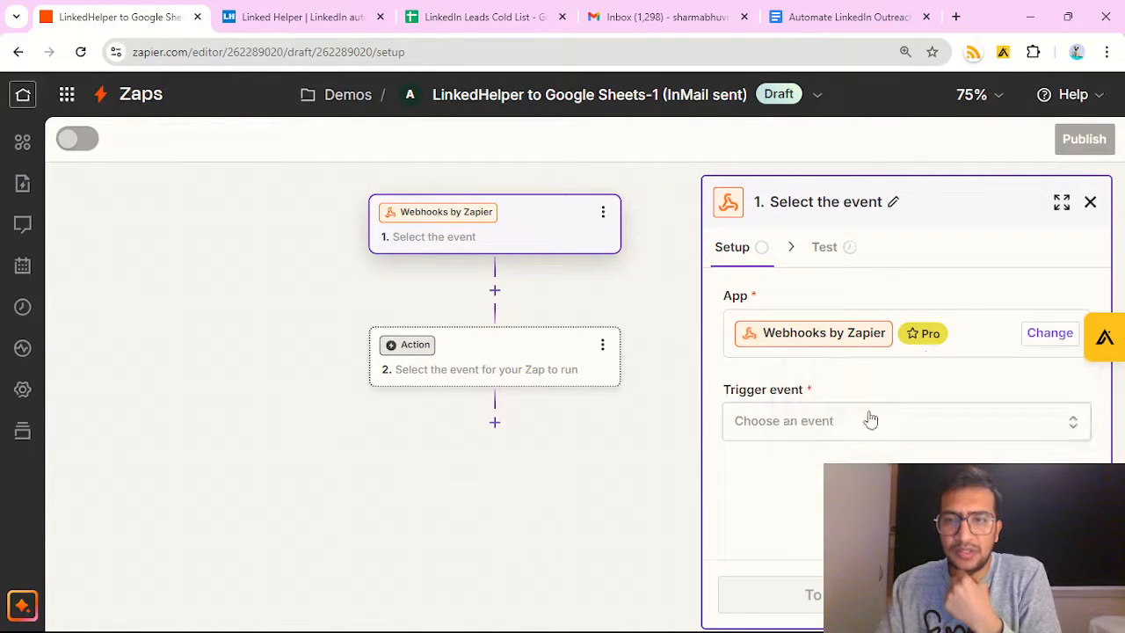
click(823, 425)
click(416, 425)
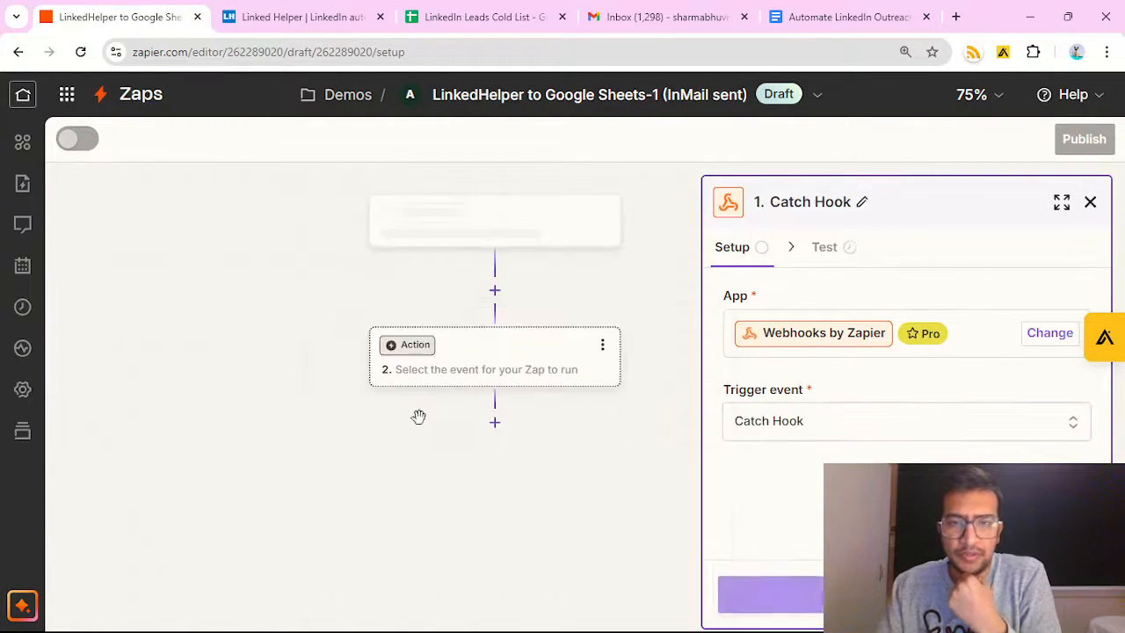
click(791, 595)
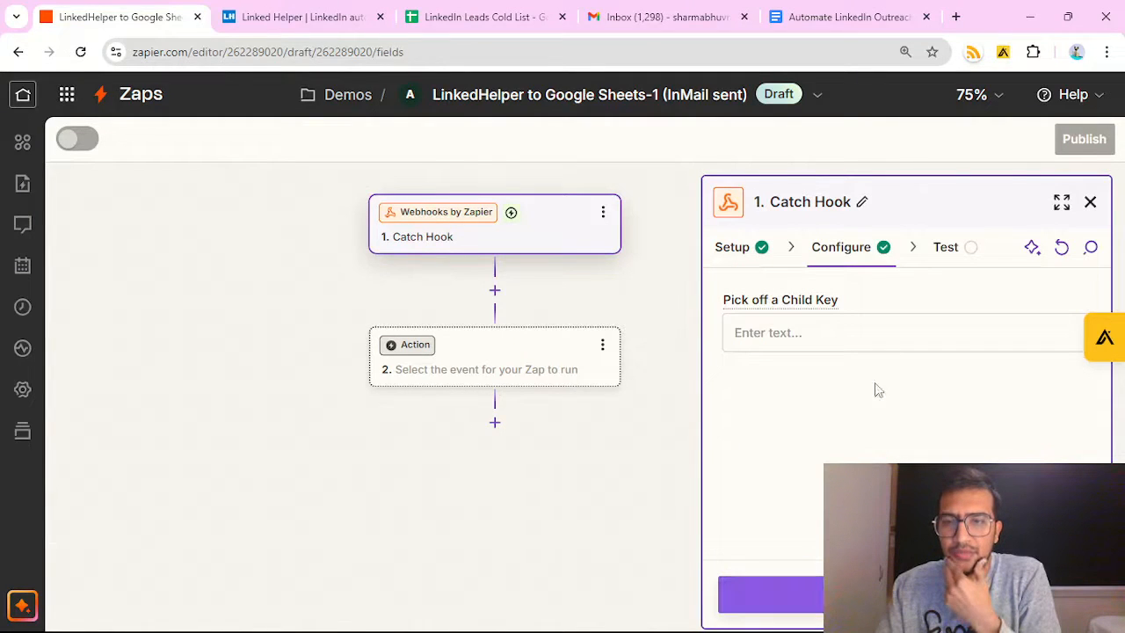
click(905, 595)
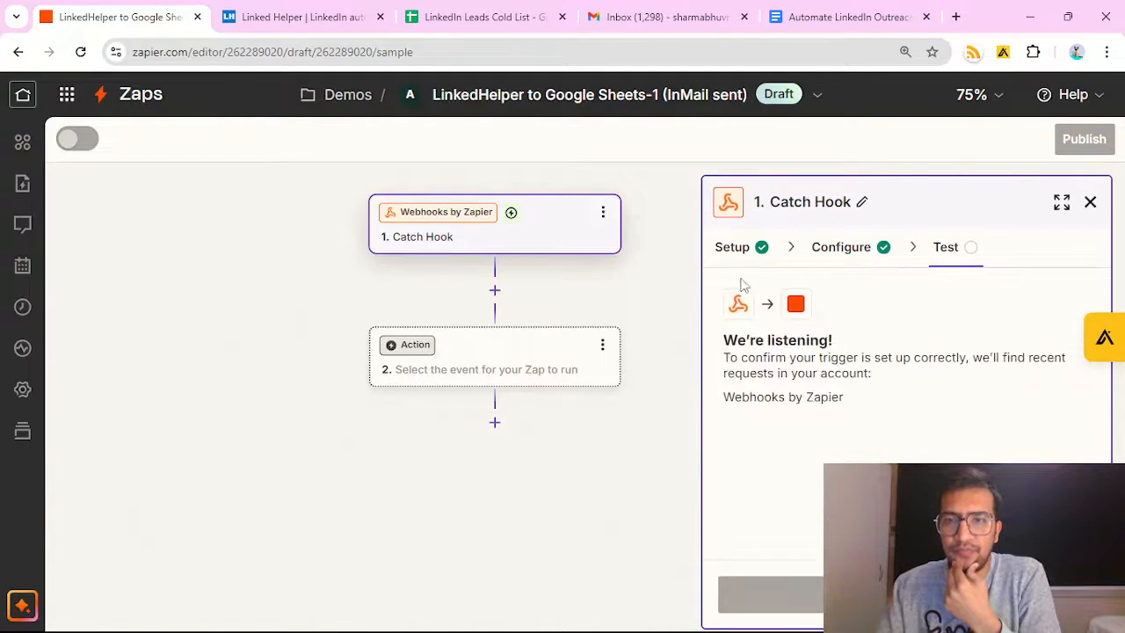
- Reselect Catch Hook in the trigger setup, continue to the test stage again and copy the generated webhook URL
click(734, 249)
click(821, 425)
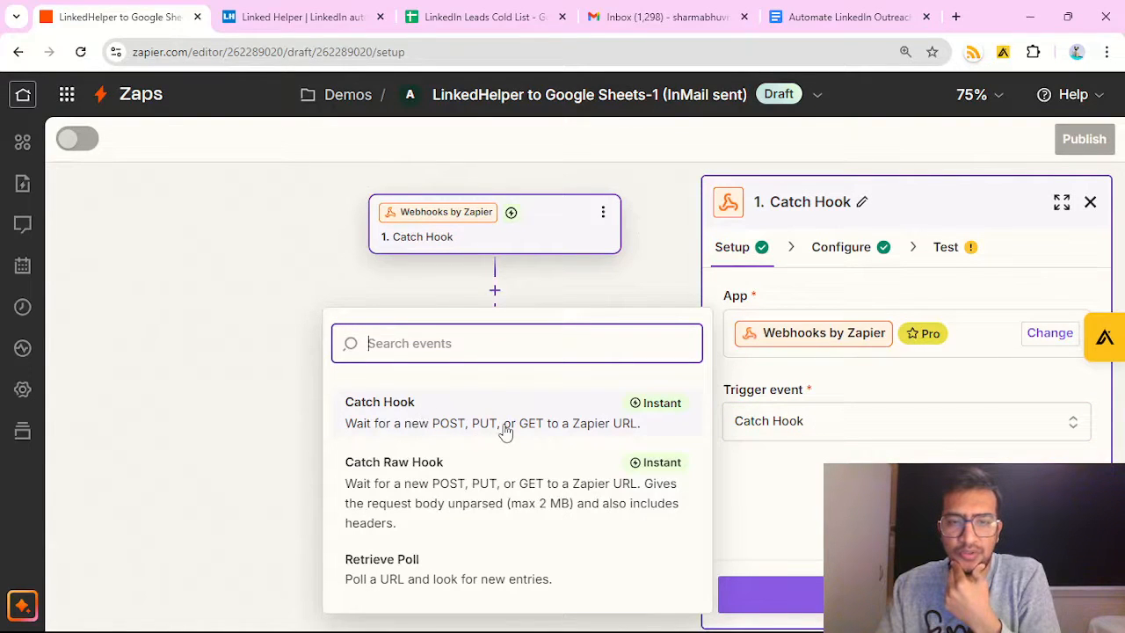
click(545, 420)
click(906, 595)
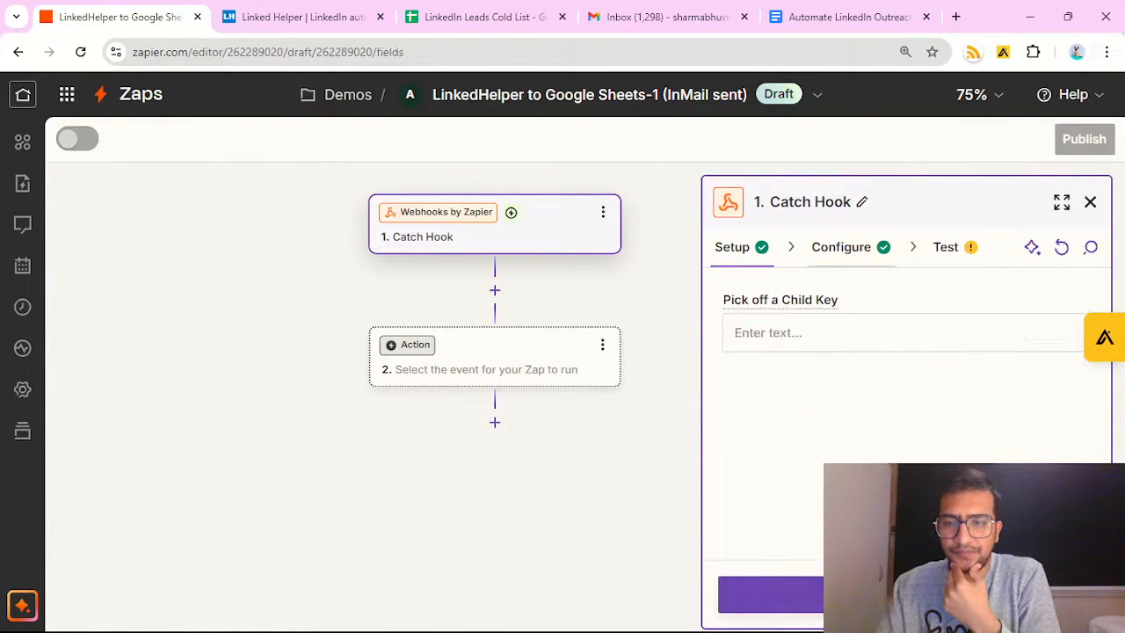
click(906, 595)
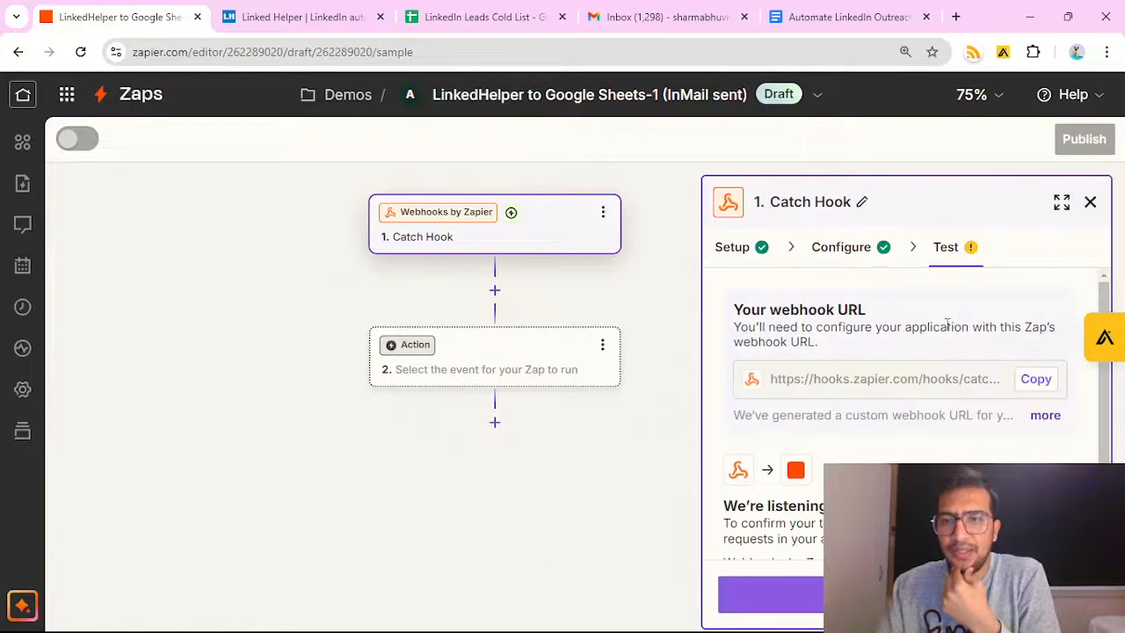
click(1036, 383)
- Switch back to Linked Helper and add a Send person to webhook action after the InMail action, using the copied Zapier webhook URL
key(alt+Tab)
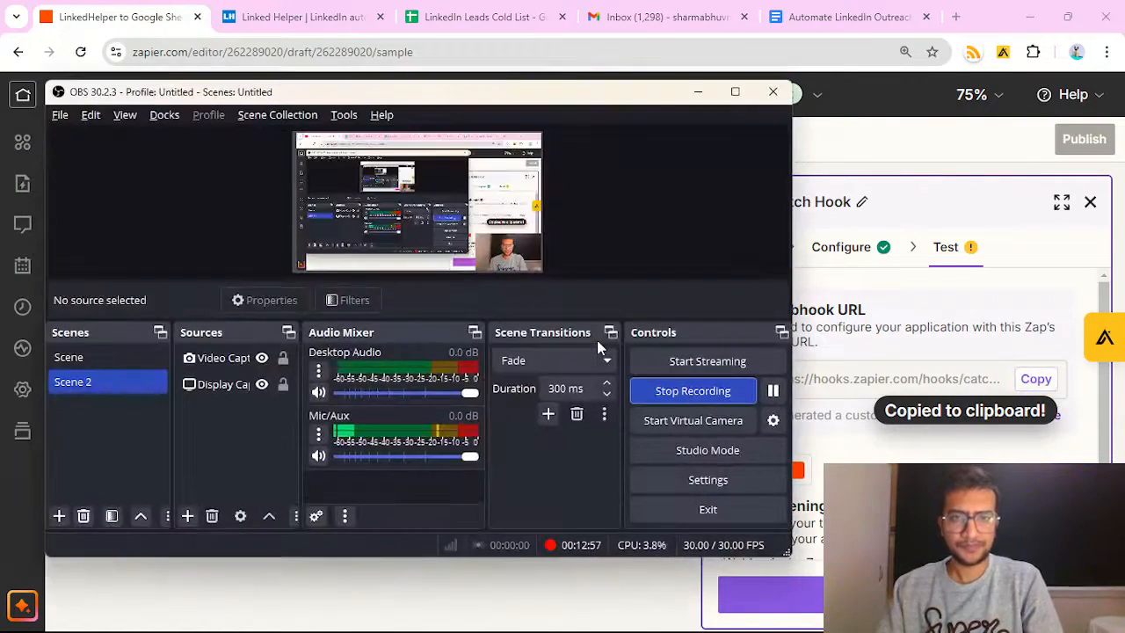
key(alt+Tab)
mouse_move(728, 628)
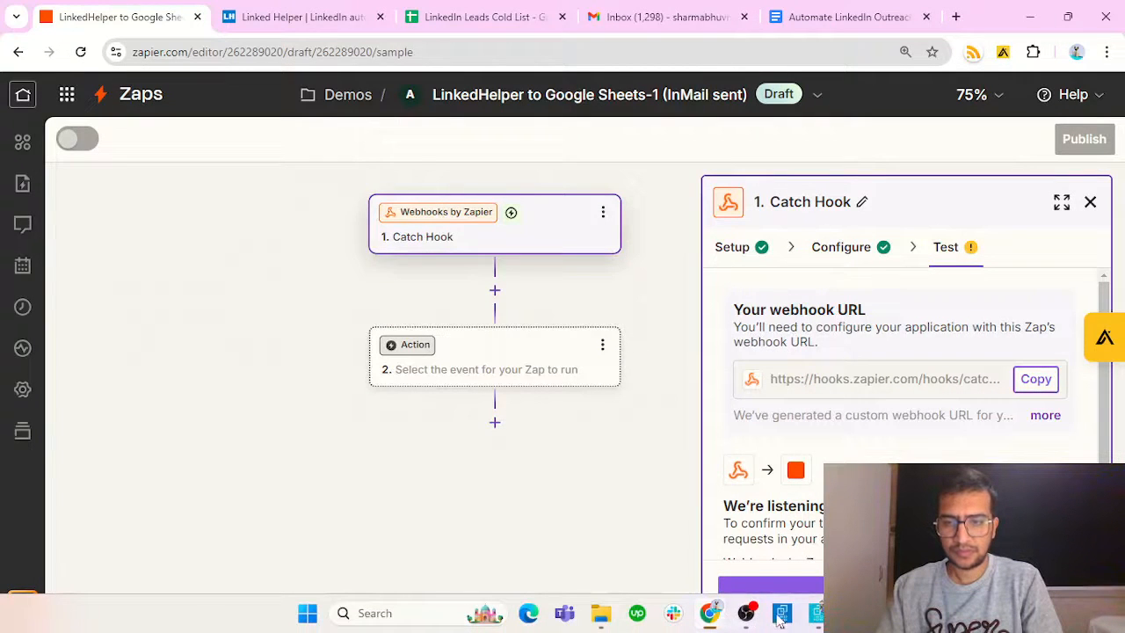
click(817, 619)
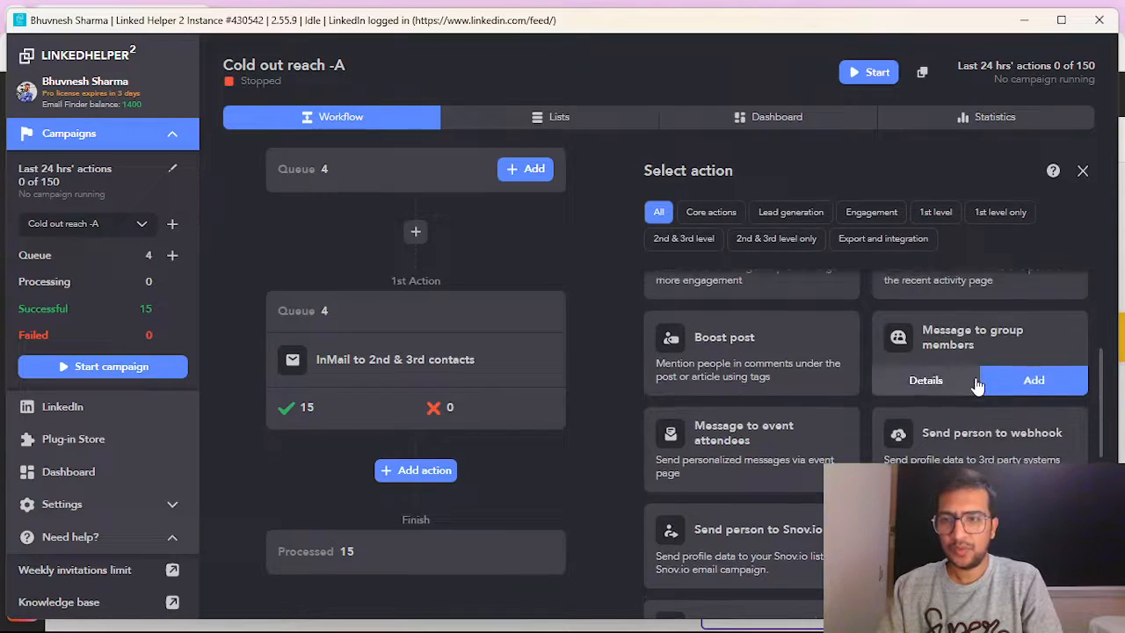
scroll(975, 378, down, 2)
click(1019, 389)
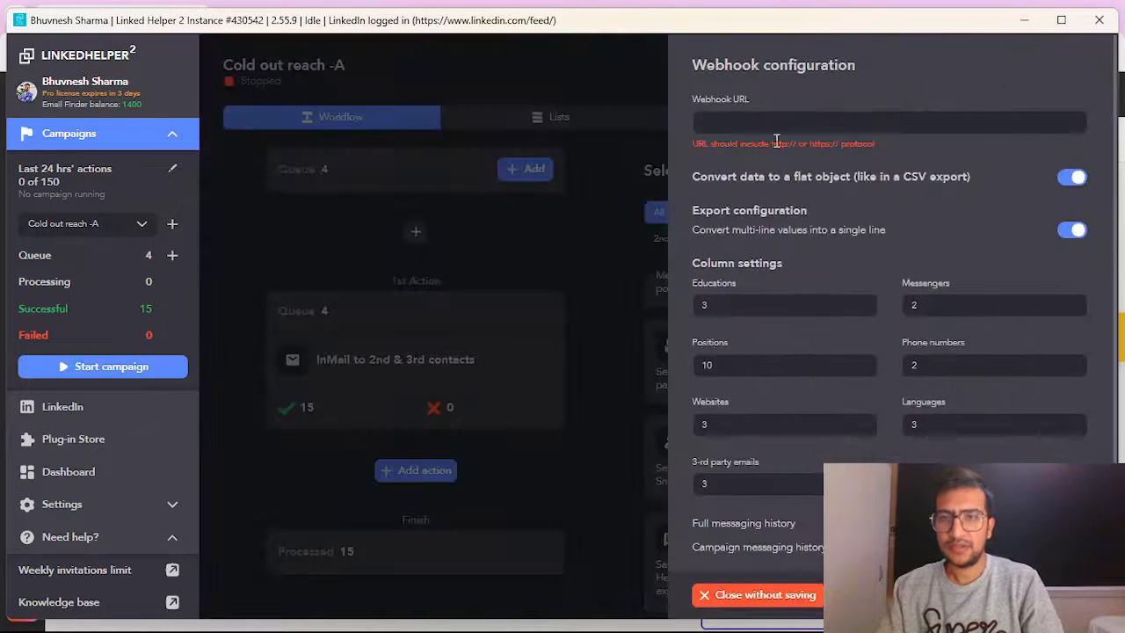
click(793, 120)
key(ctrl+v)
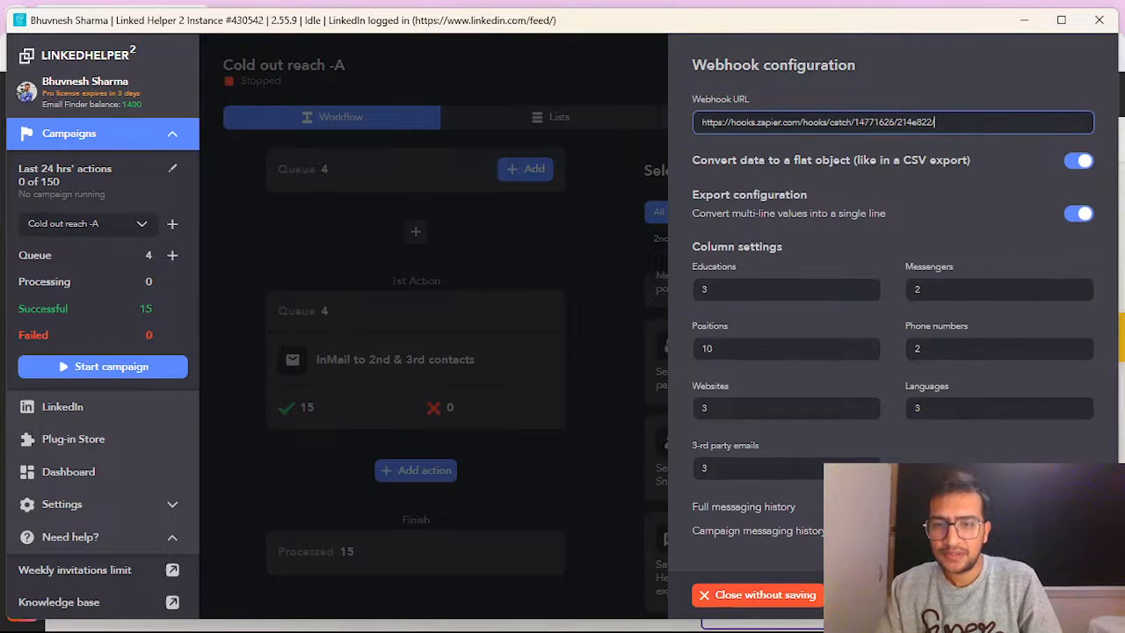
click(1040, 594)
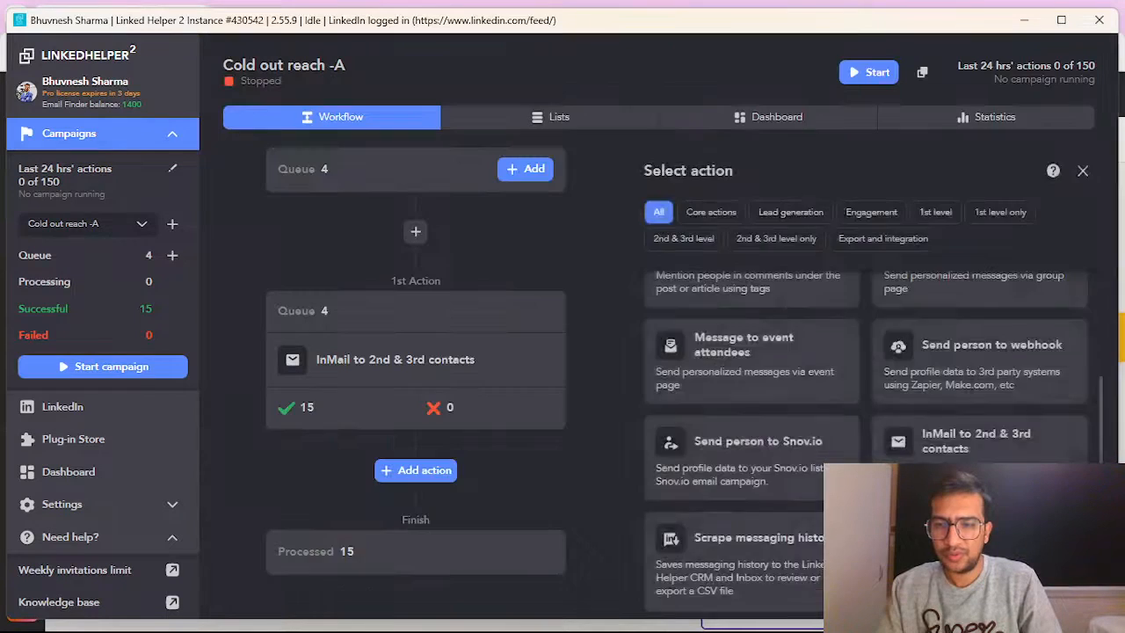
- Run the Cold out reach -A campaign to send the already messaged contacts to the webhook, and stop it once they are processed
scroll(524, 495, down, 1)
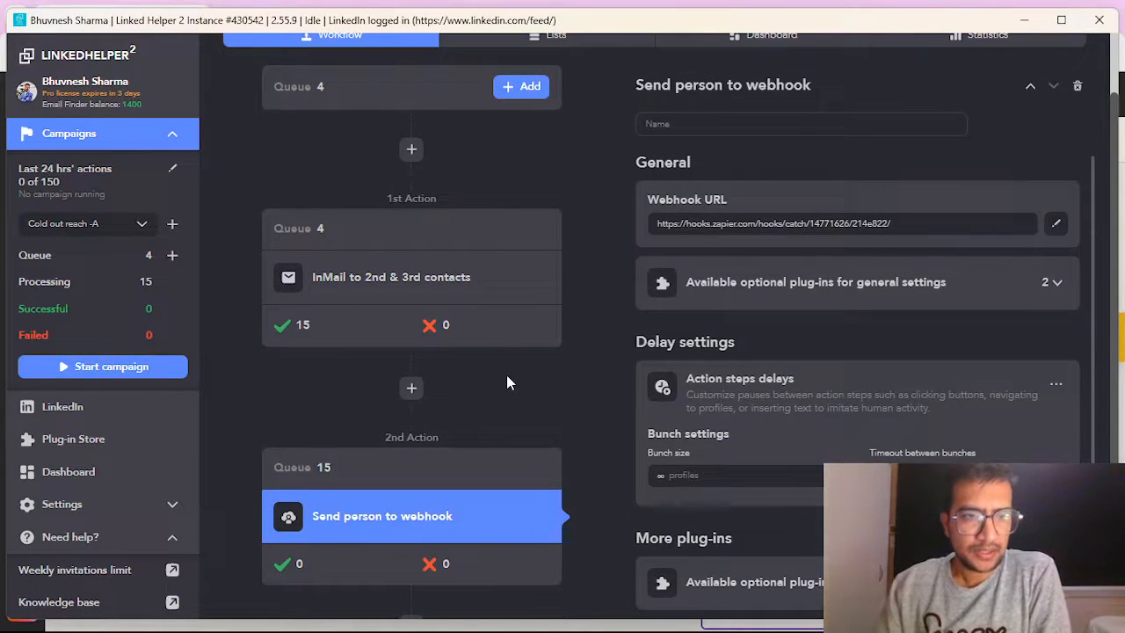
scroll(558, 188, up, 1)
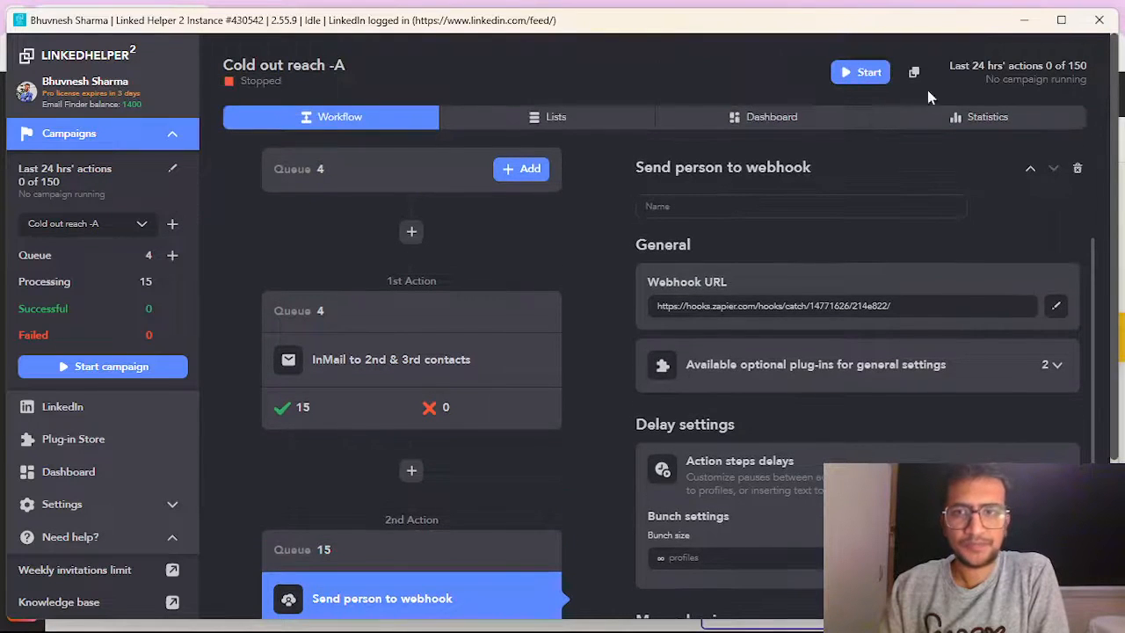
click(866, 76)
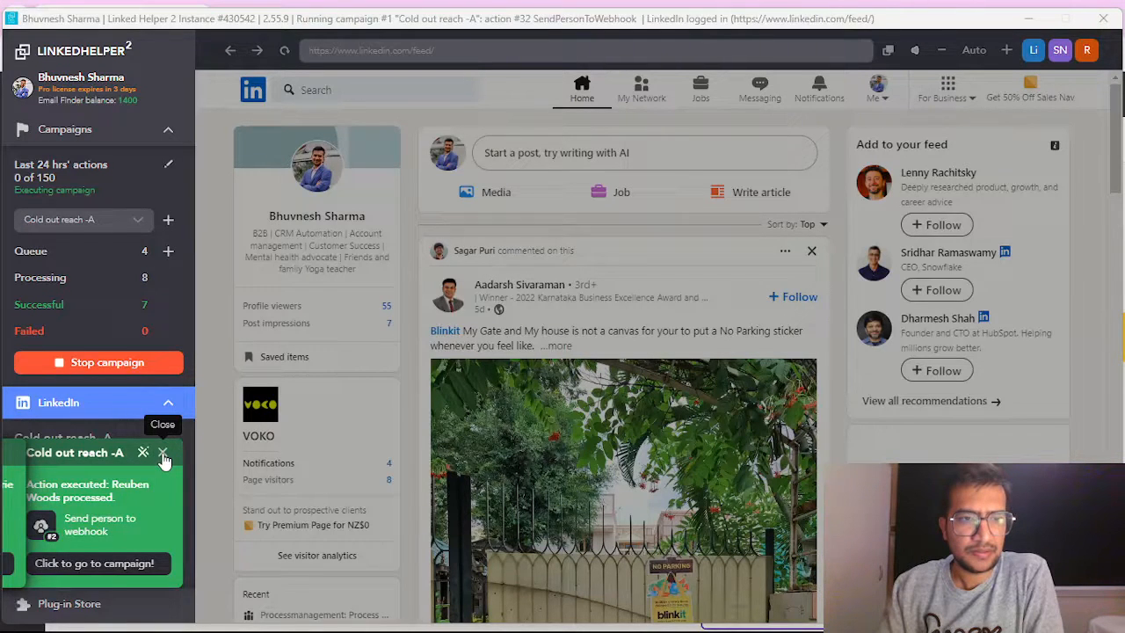
click(163, 454)
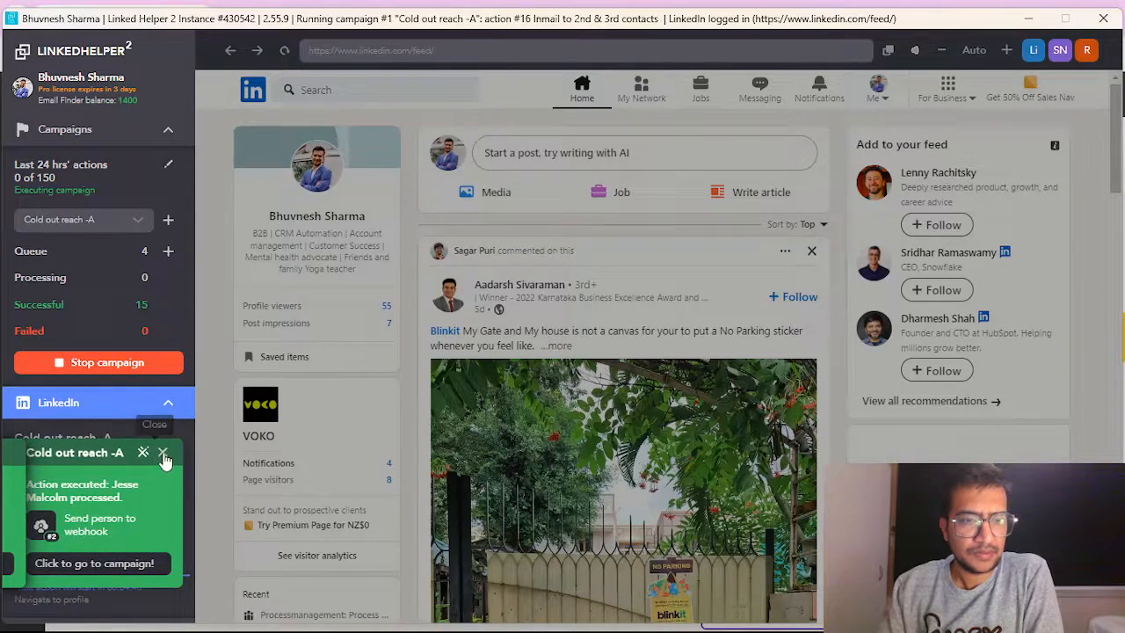
click(139, 363)
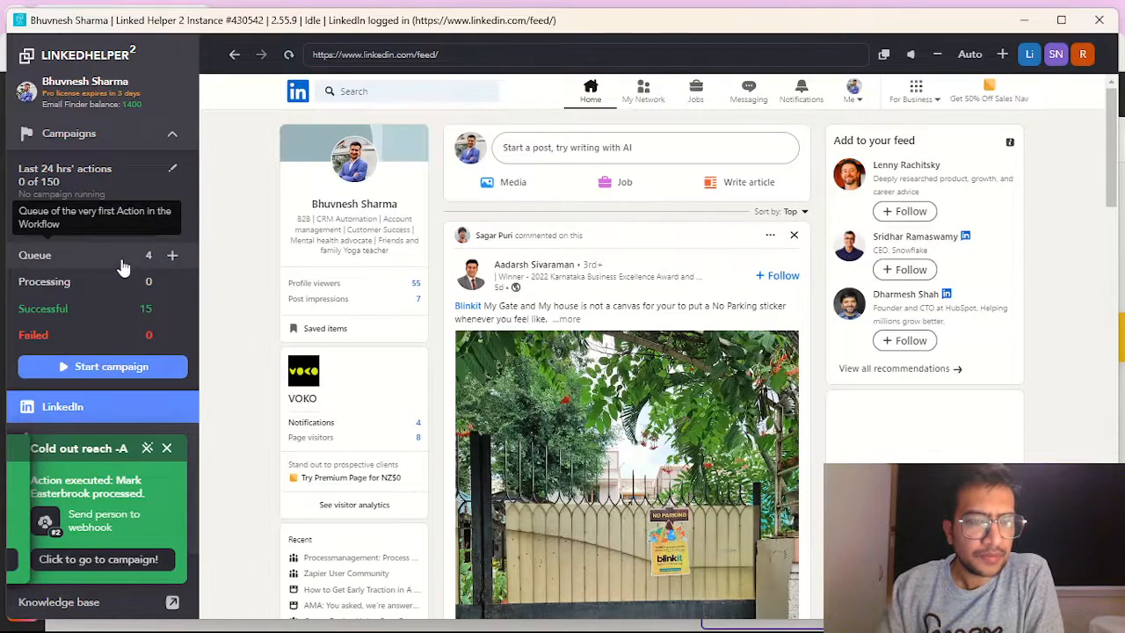
- Look at the campaign's queued profiles and at the sources available for adding more people to the workflow queue
click(35, 254)
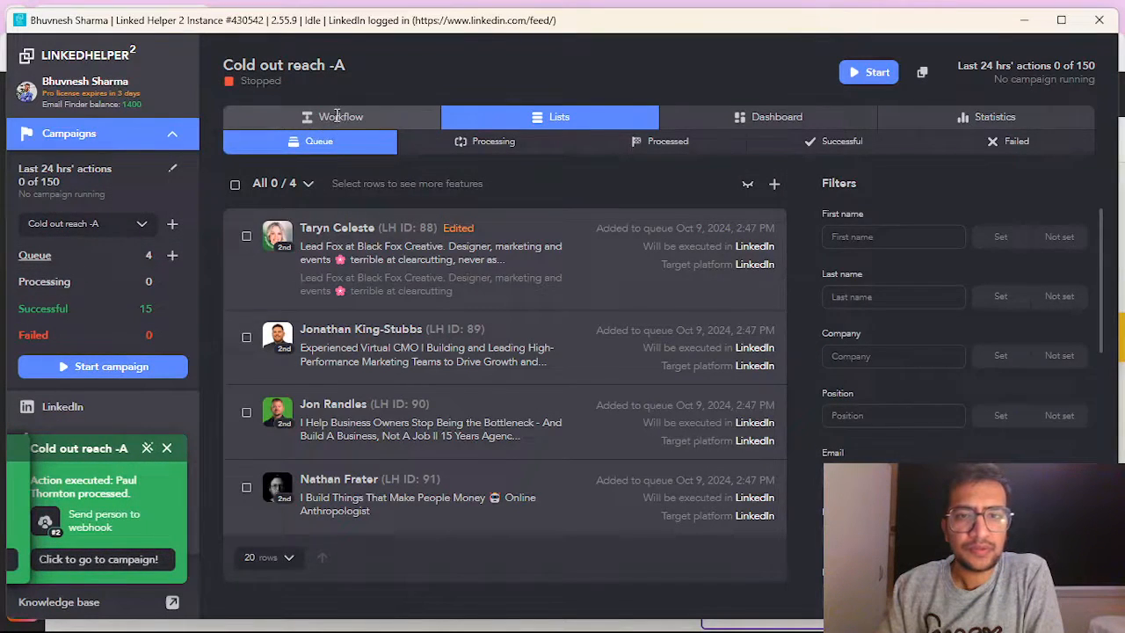
click(336, 116)
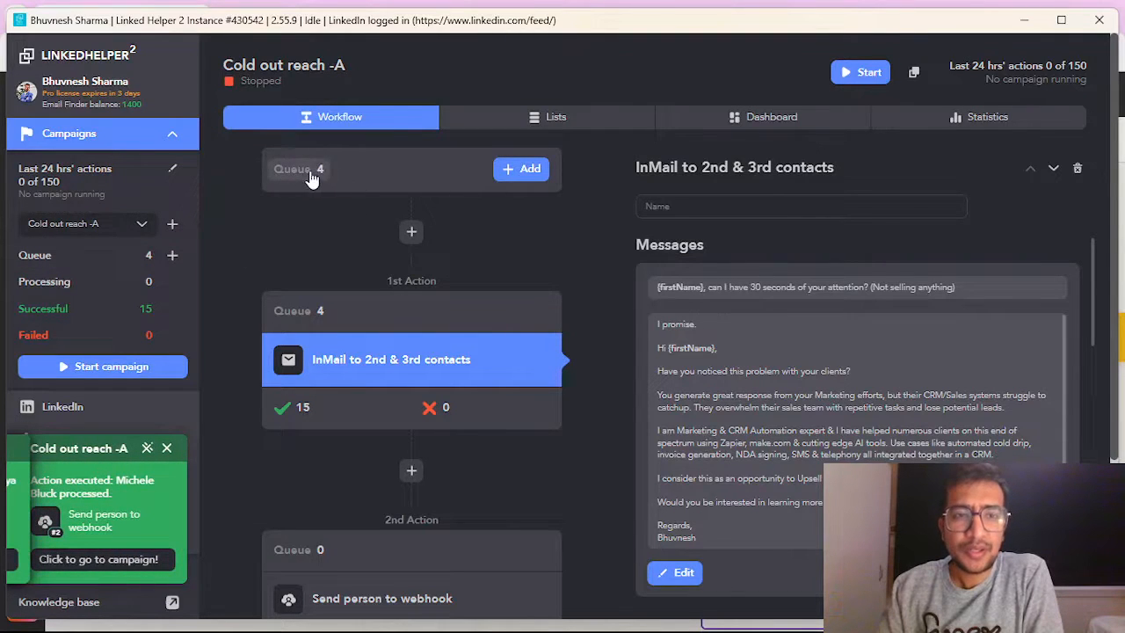
click(527, 174)
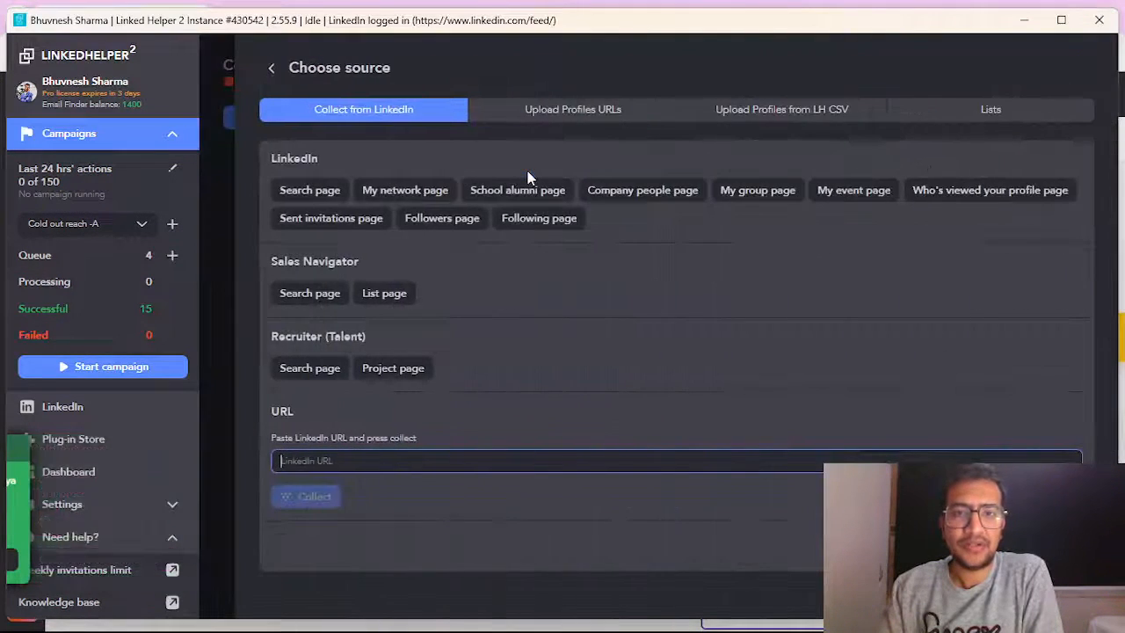
click(225, 167)
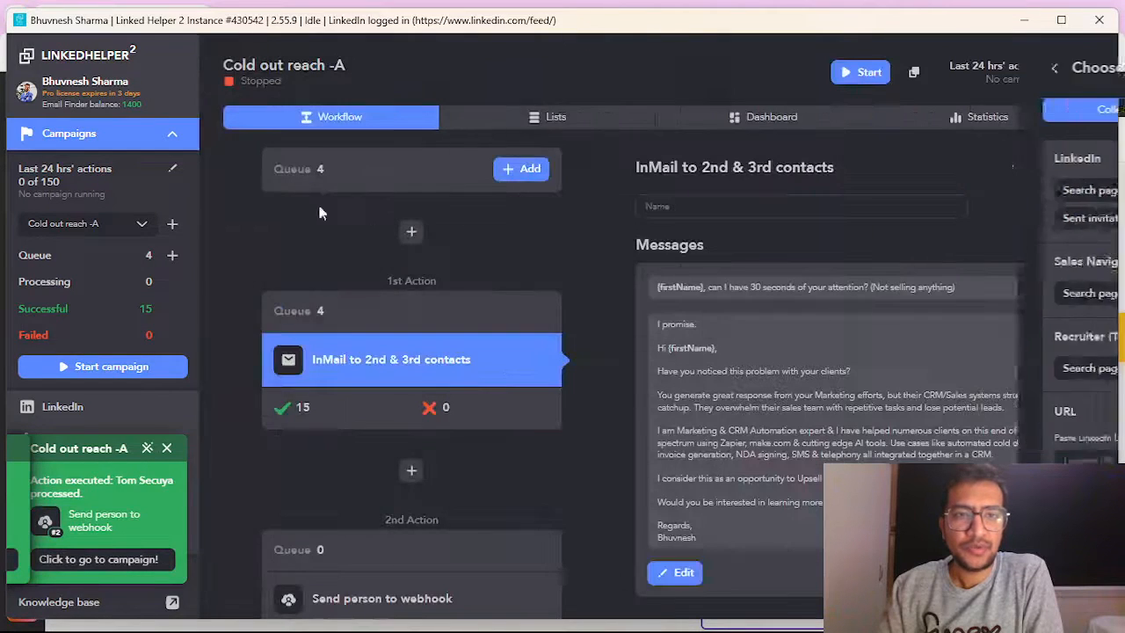
click(522, 172)
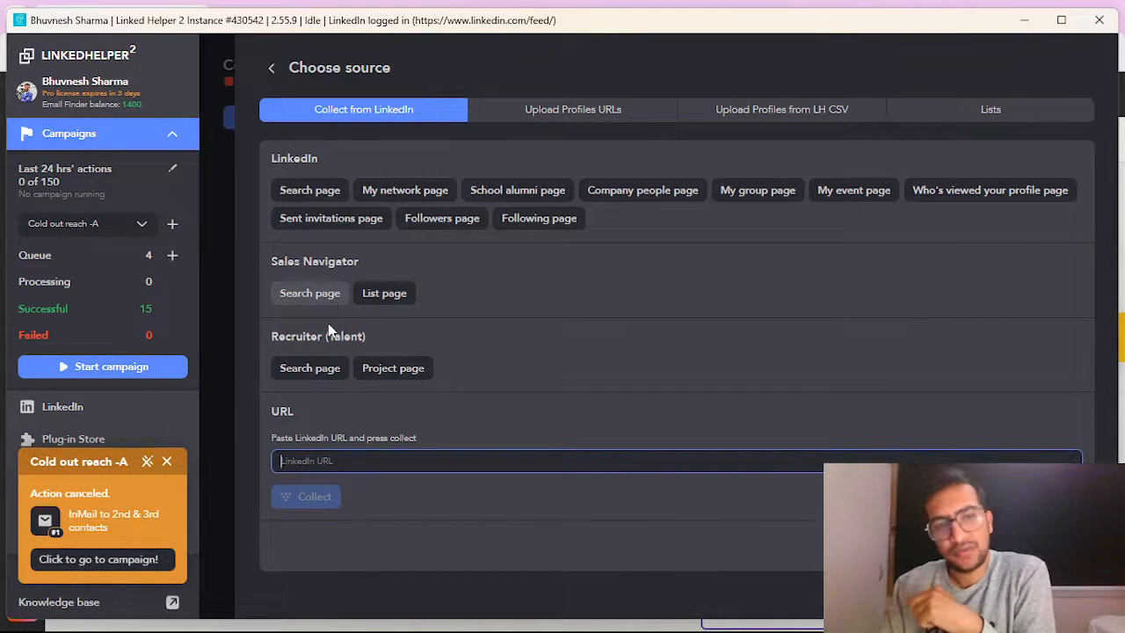
- Open LinkedIn's search page as the profile source, stop the collection run and search people for "digital marketing agency"
click(321, 196)
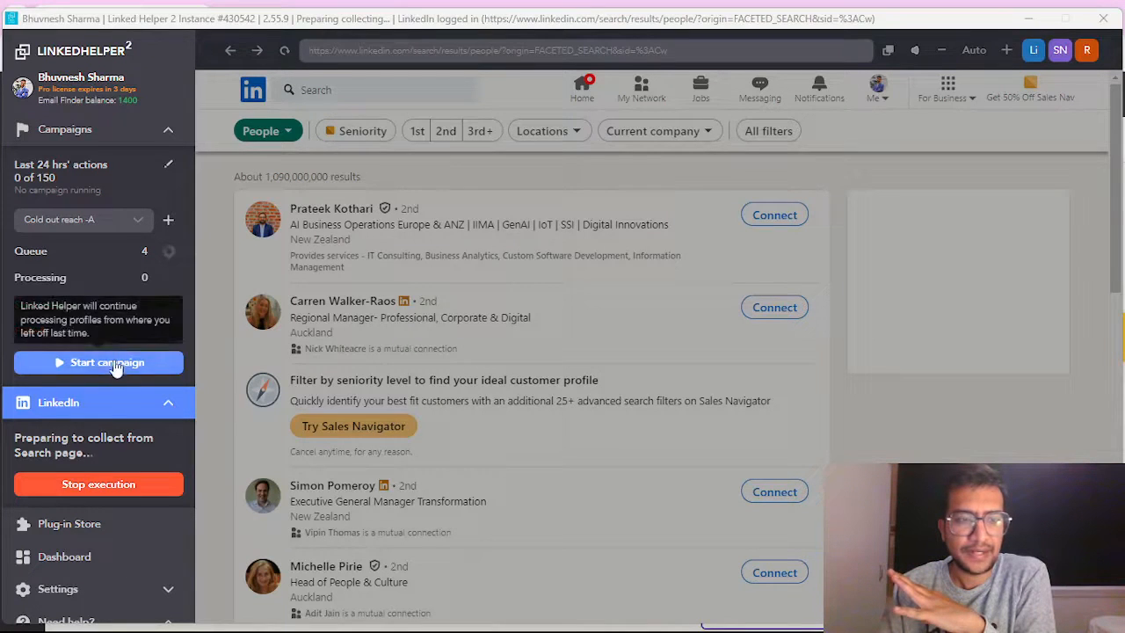
click(110, 488)
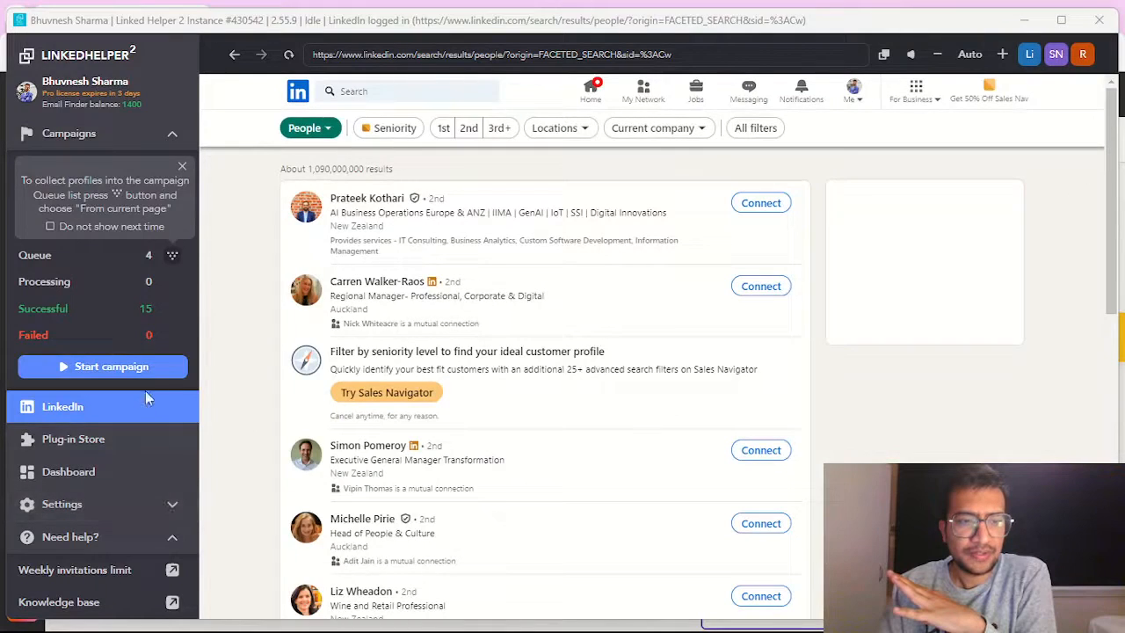
click(466, 88)
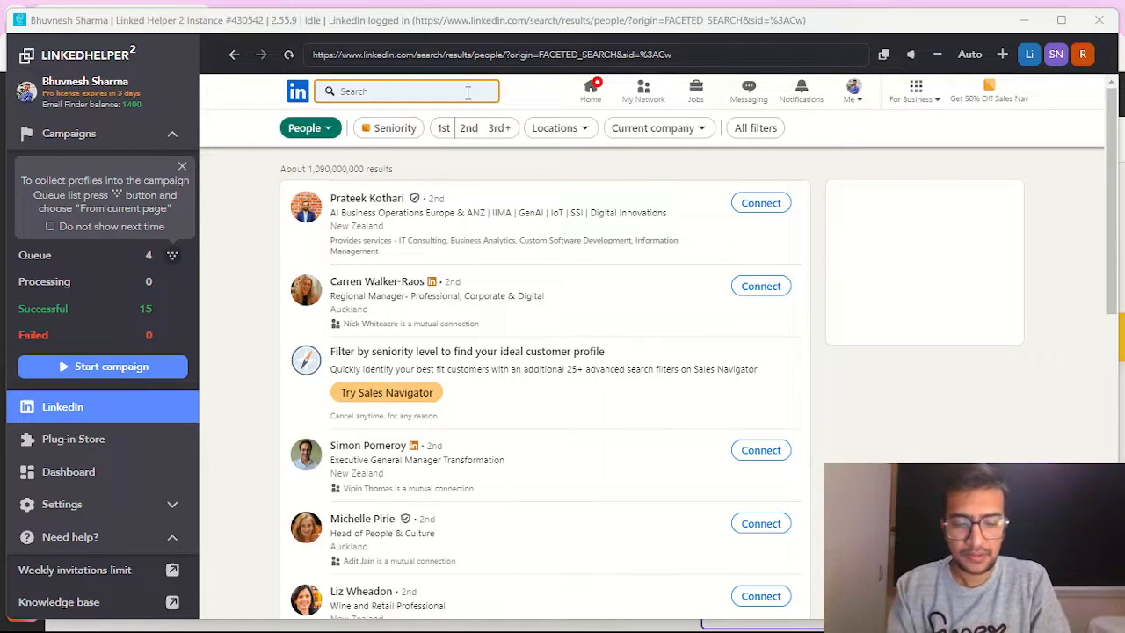
text(digital ma)
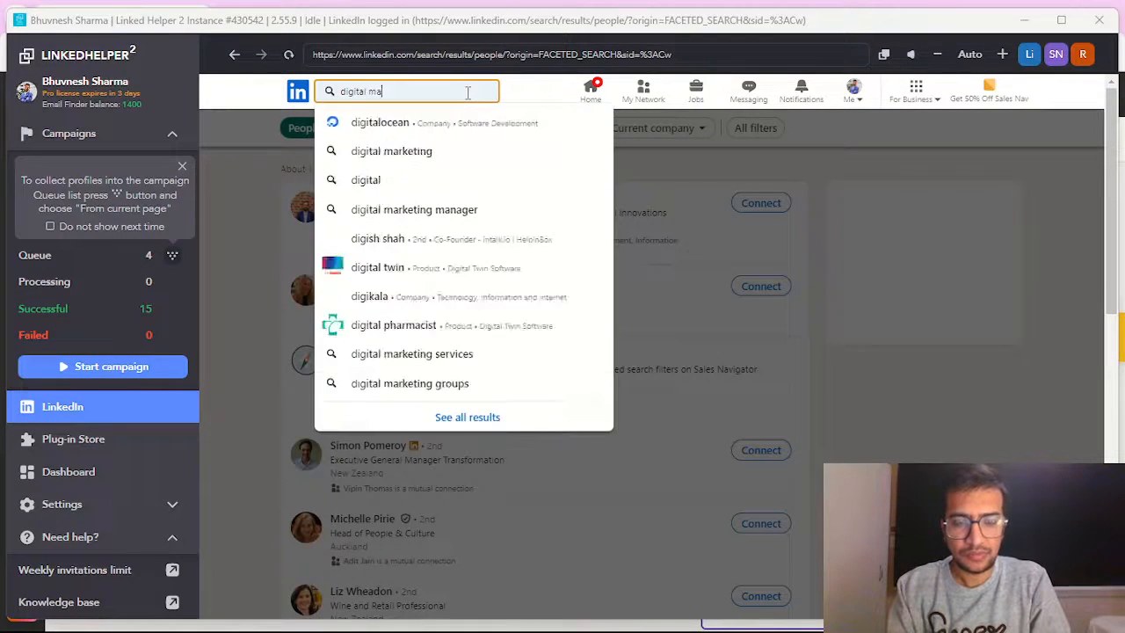
text(rketing a)
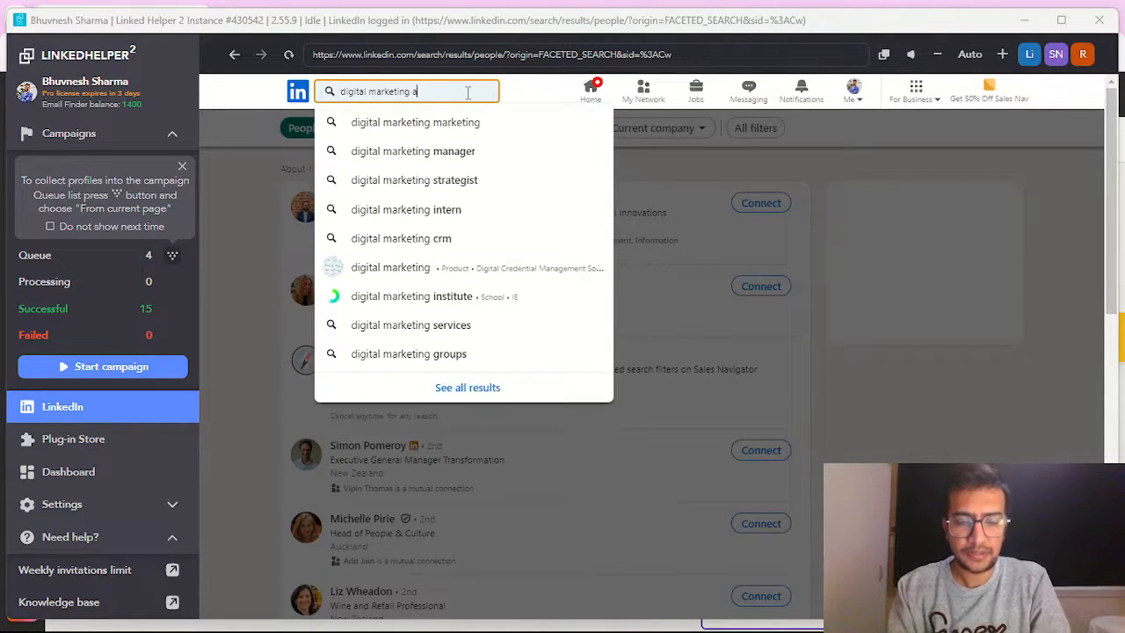
text(gency)
key(Return)
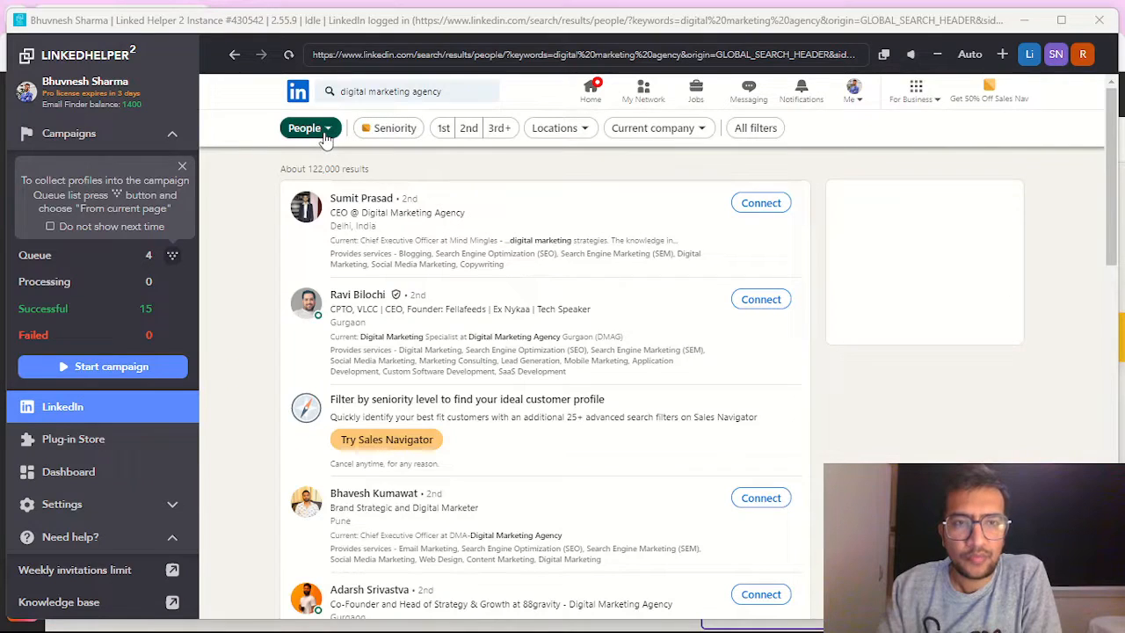
- Filter the people search results to the location New Zealand
click(326, 139)
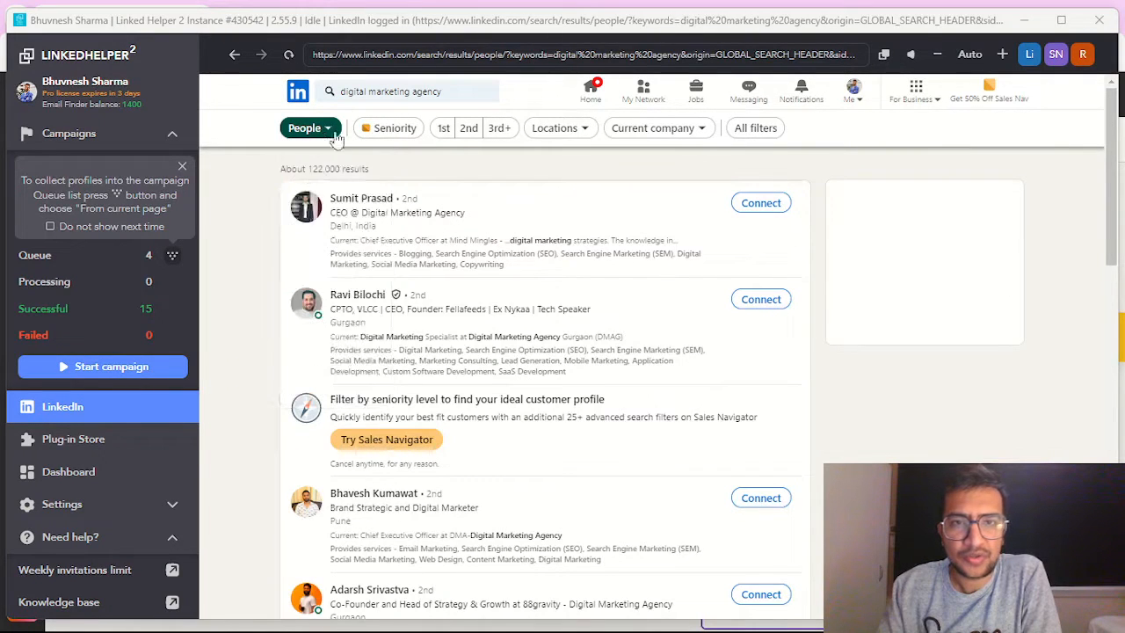
click(563, 136)
click(609, 168)
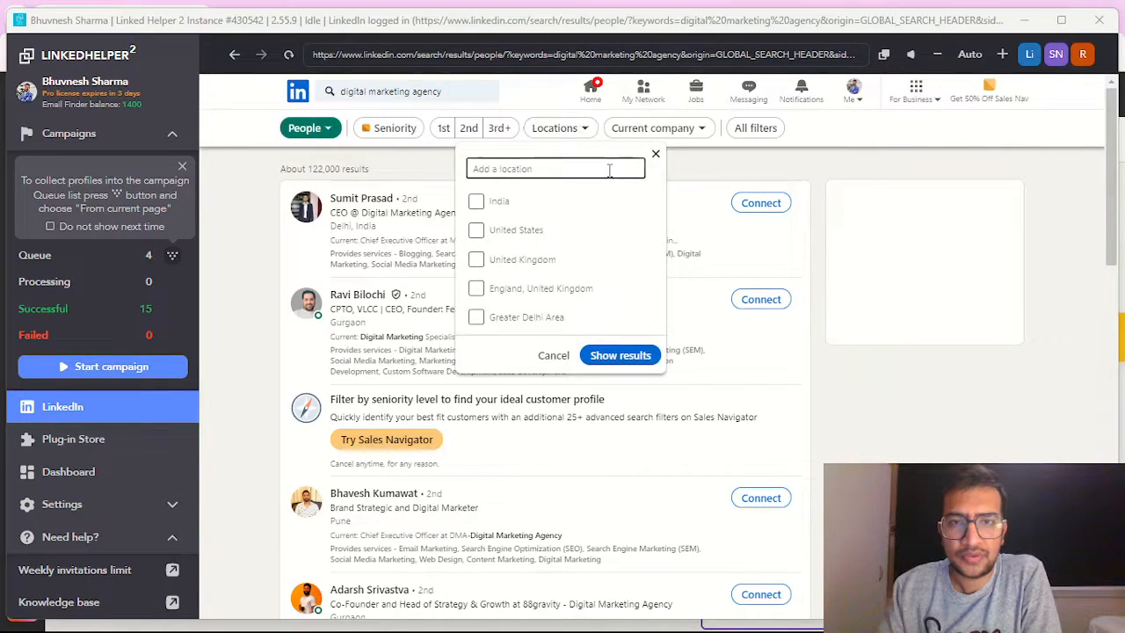
text(new )
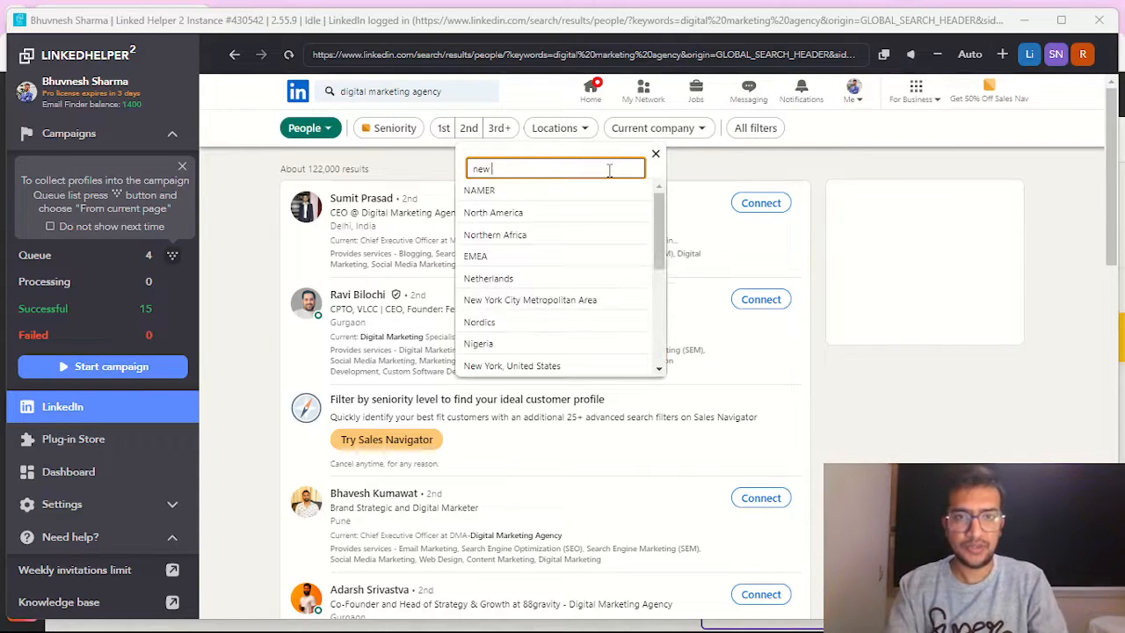
text(zeal)
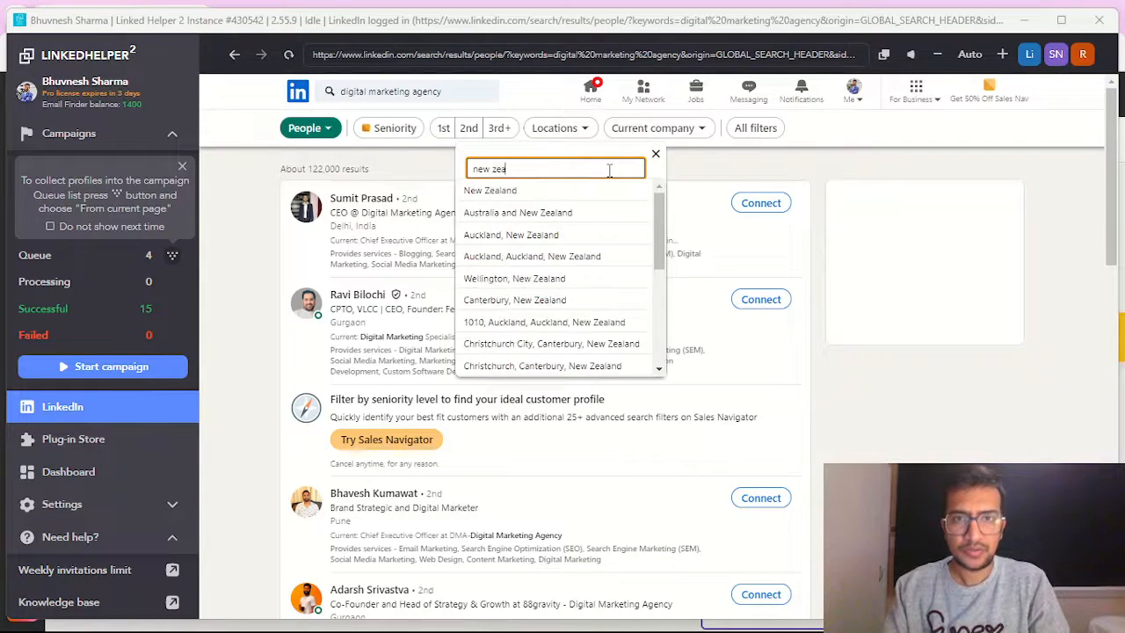
click(547, 190)
click(621, 384)
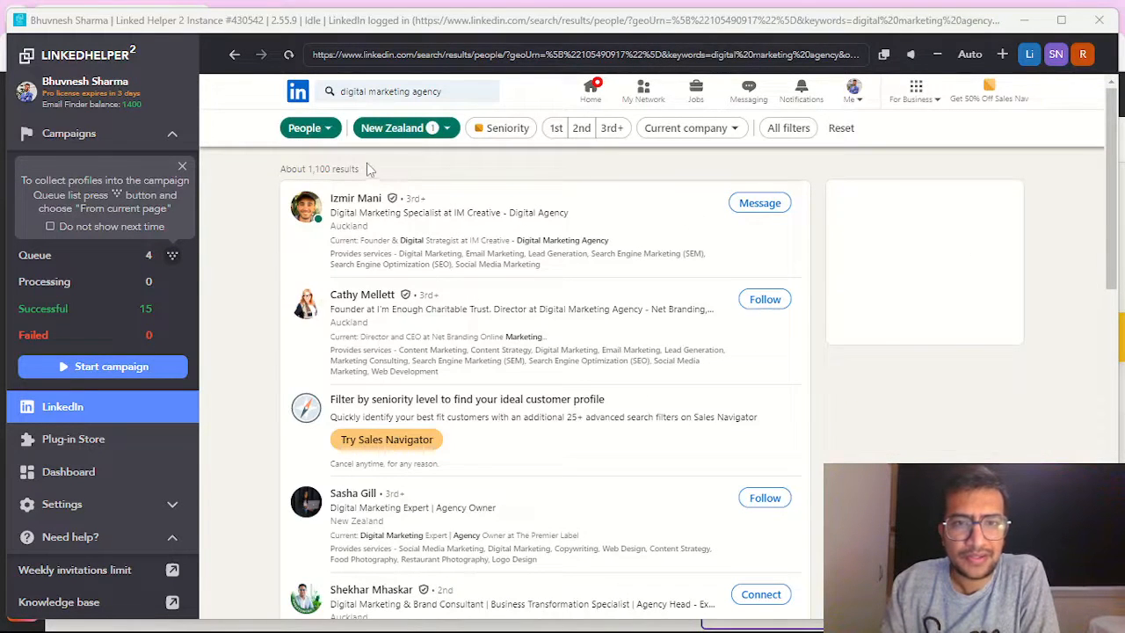
- Narrow the people results to the service categories Marketing, Consulting and Digital Marketing
click(736, 129)
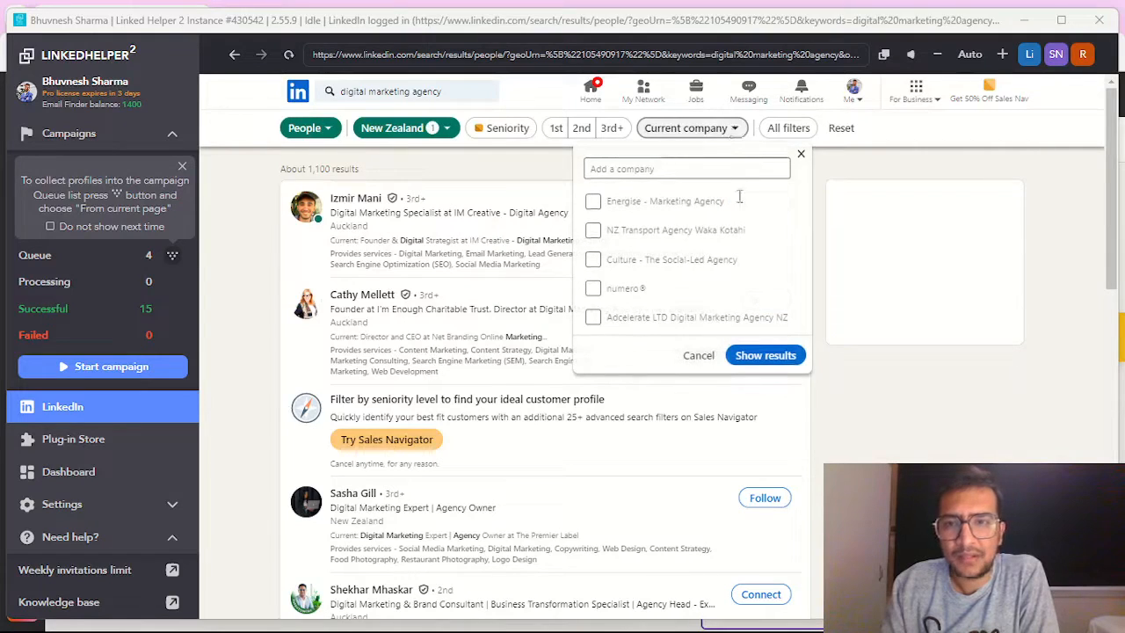
click(771, 132)
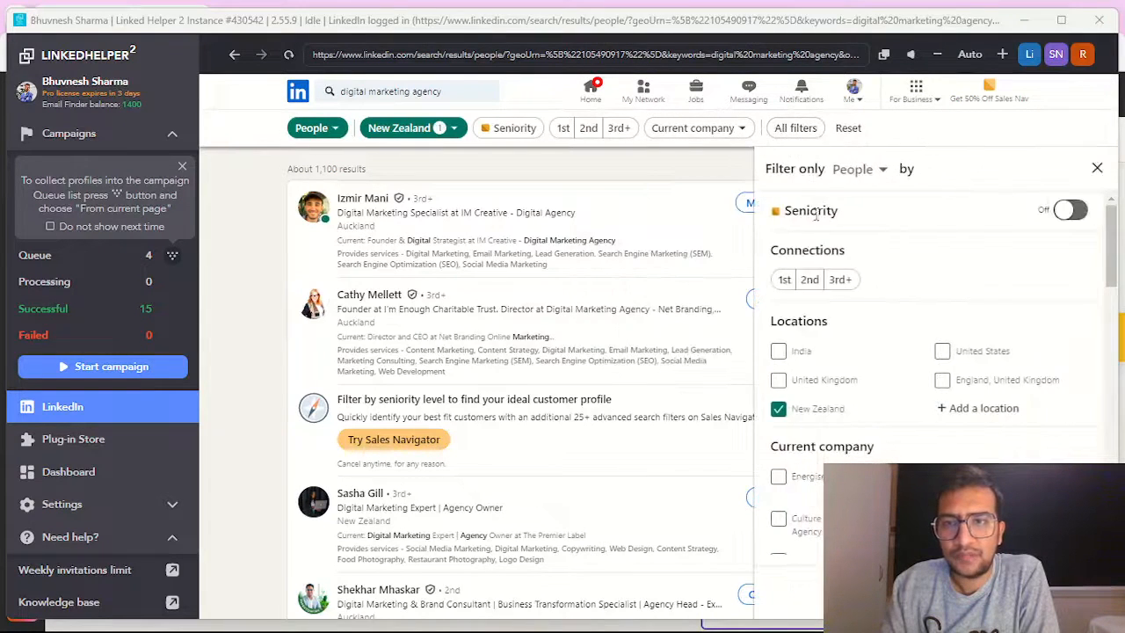
scroll(876, 381, down, 5)
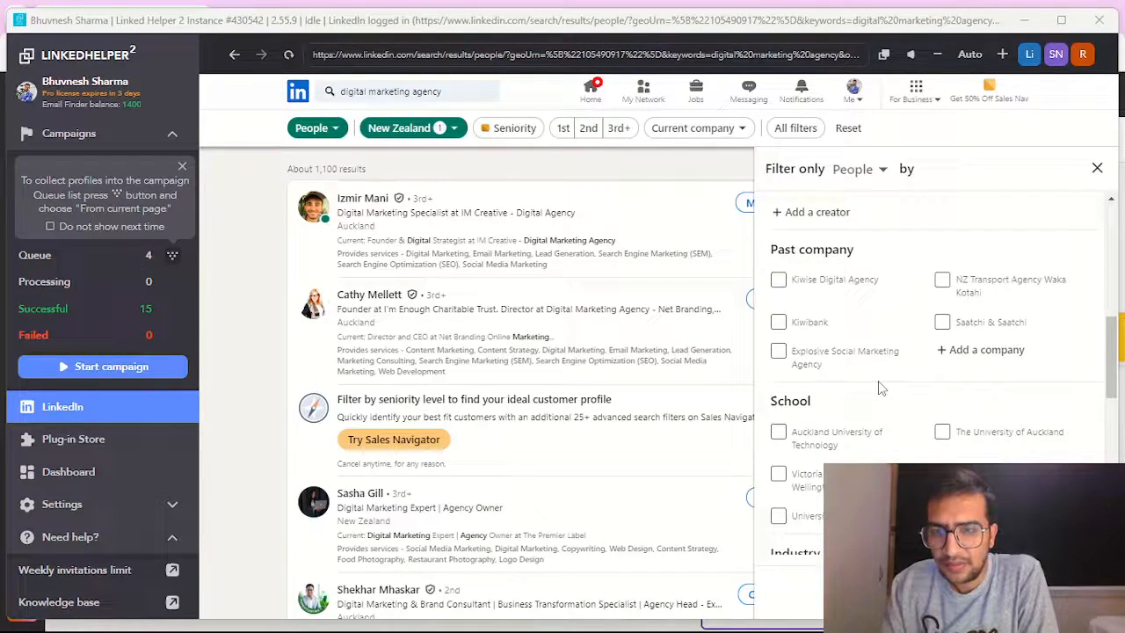
scroll(878, 380, down, 4)
scroll(899, 388, down, 3)
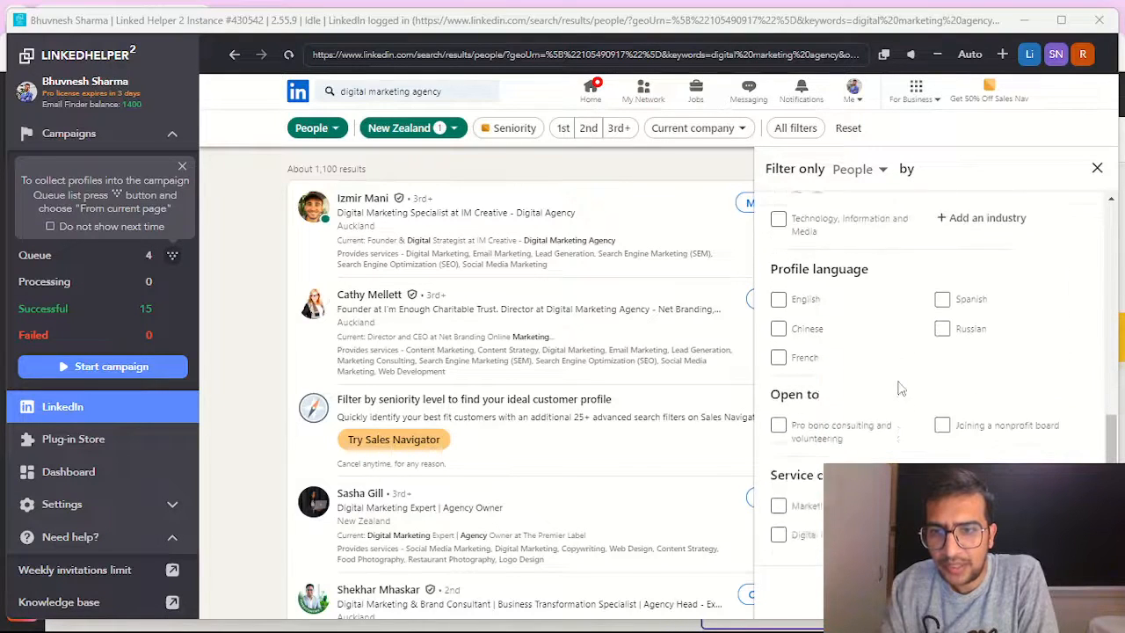
scroll(899, 388, down, 1)
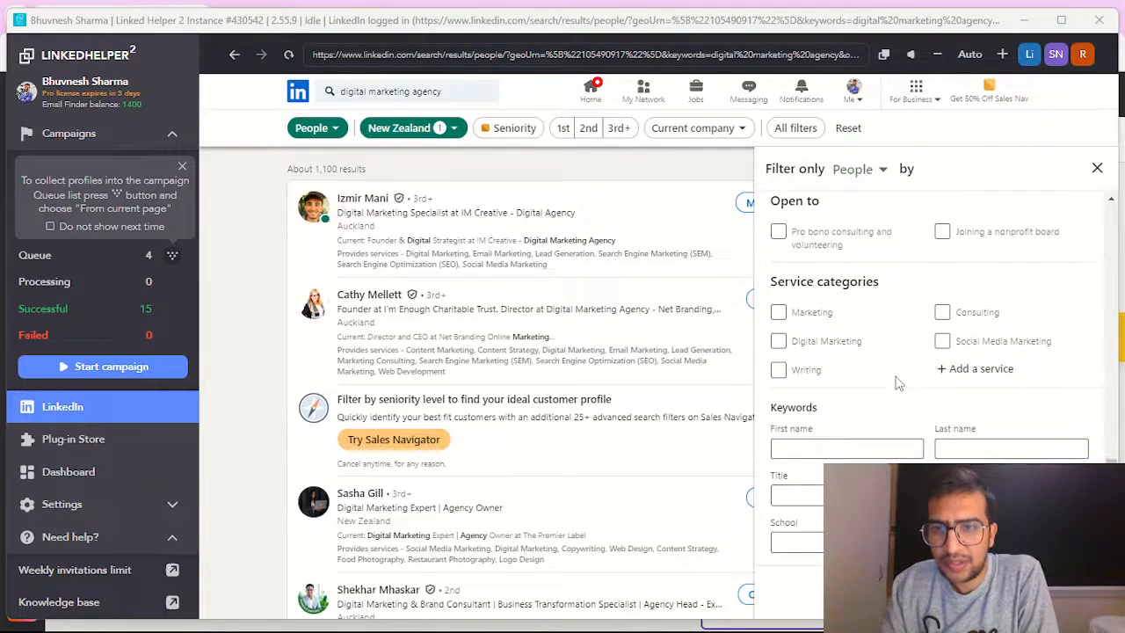
click(791, 315)
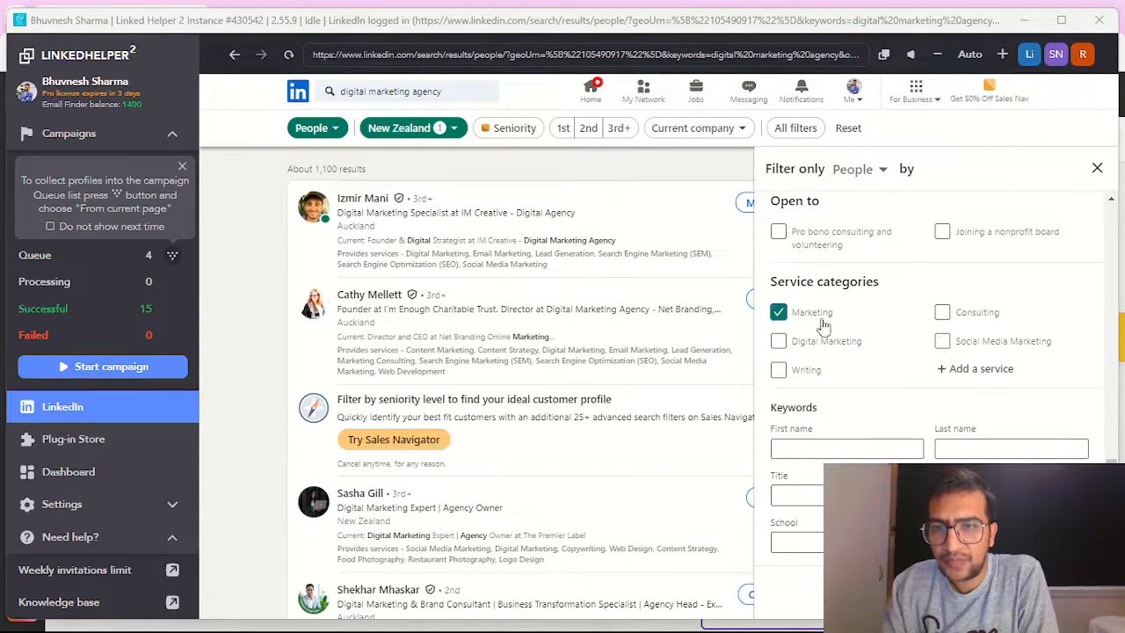
click(943, 313)
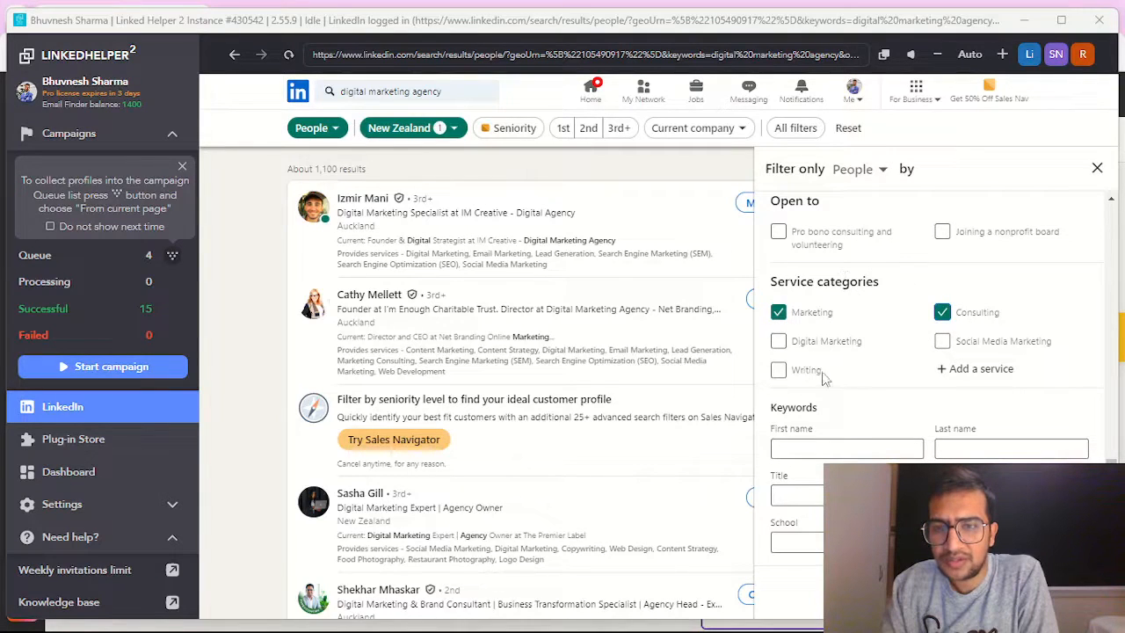
click(777, 341)
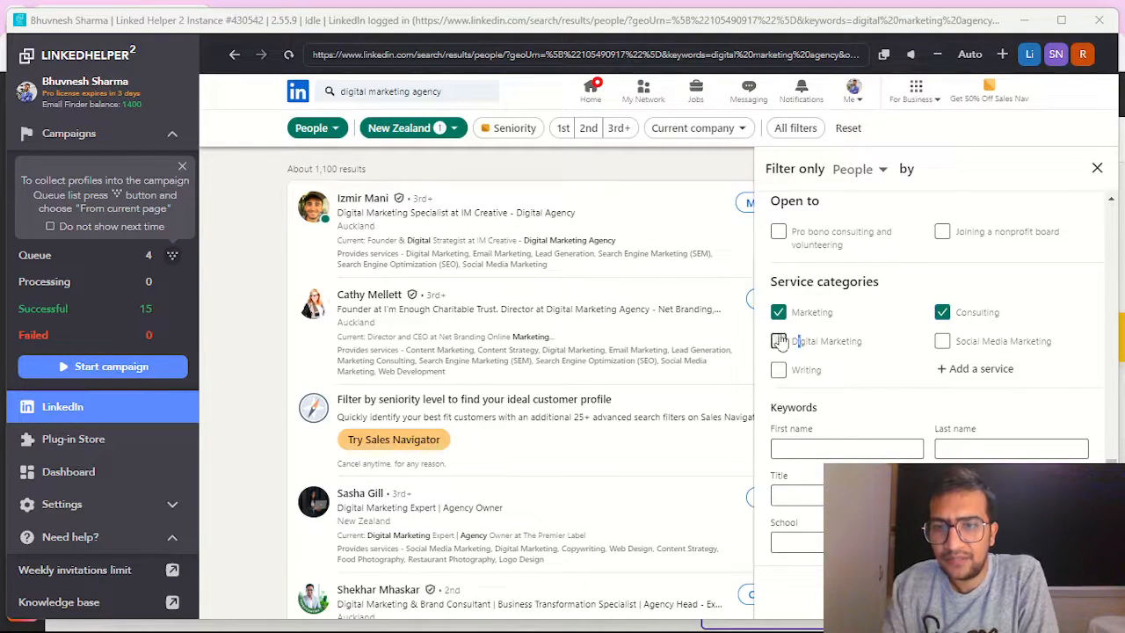
click(1047, 592)
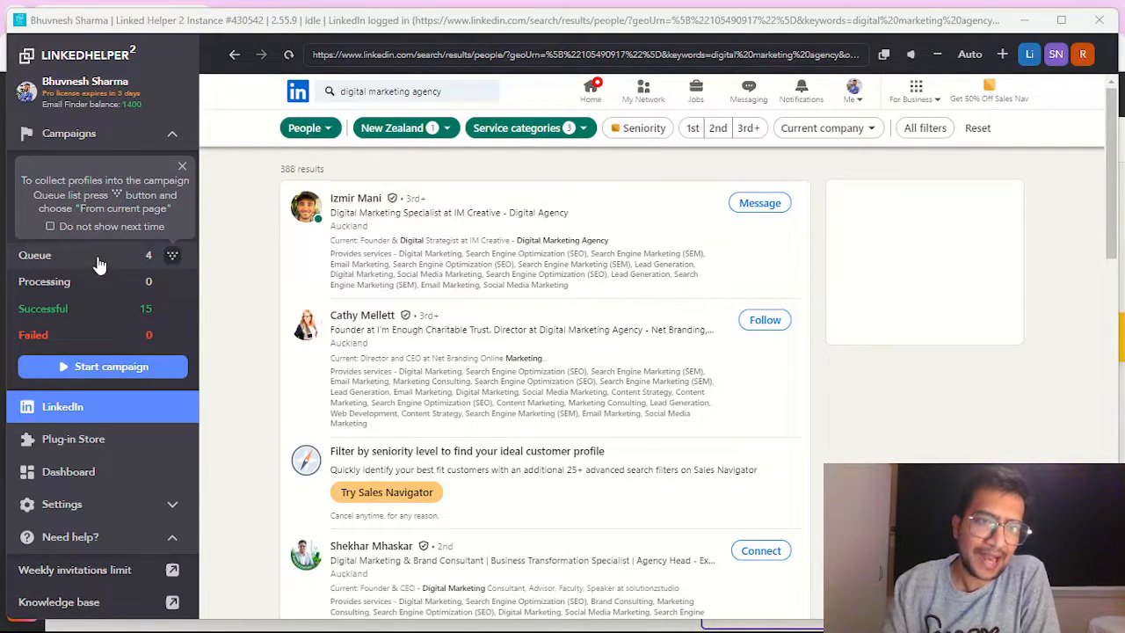
- Dismiss the collection hint, review the queue and workflow of the Cold out reach -A campaign and start it
click(182, 166)
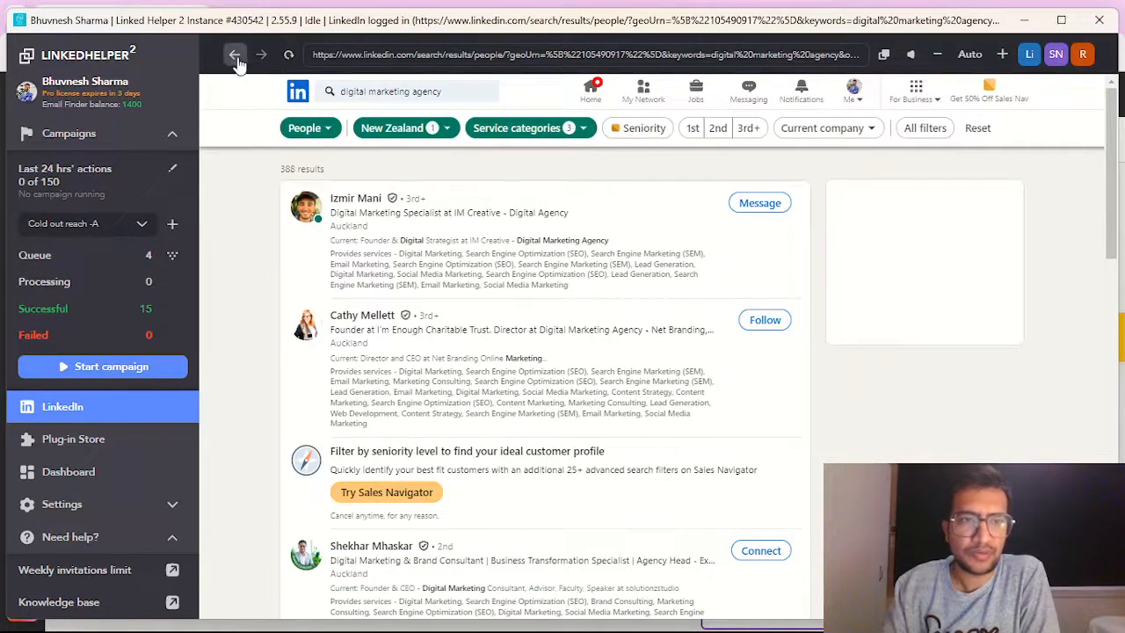
click(72, 260)
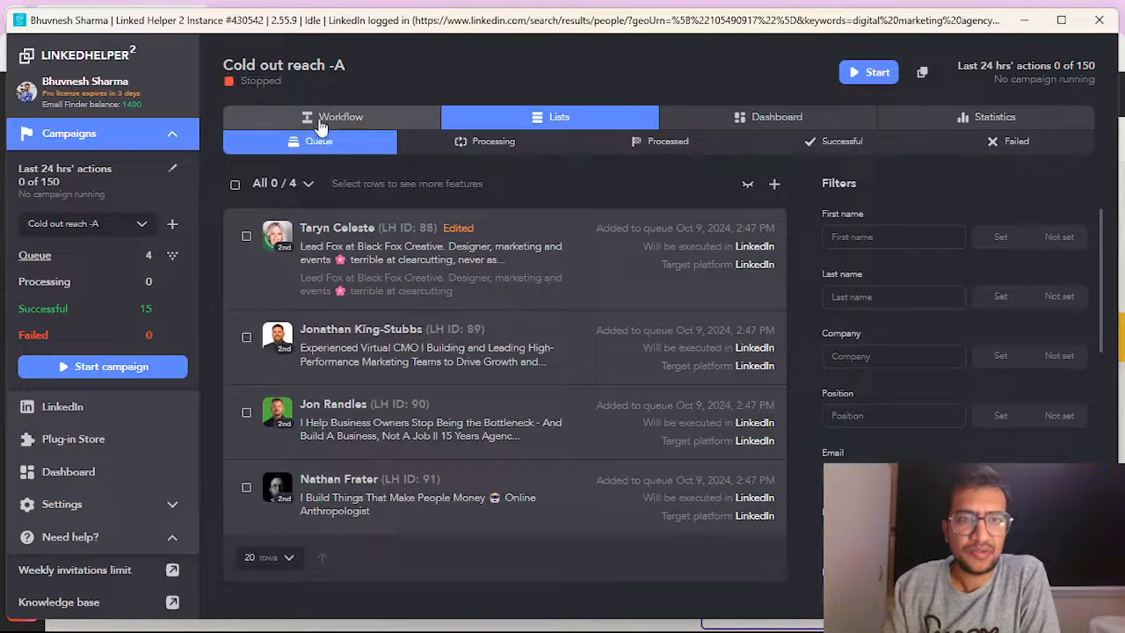
click(321, 121)
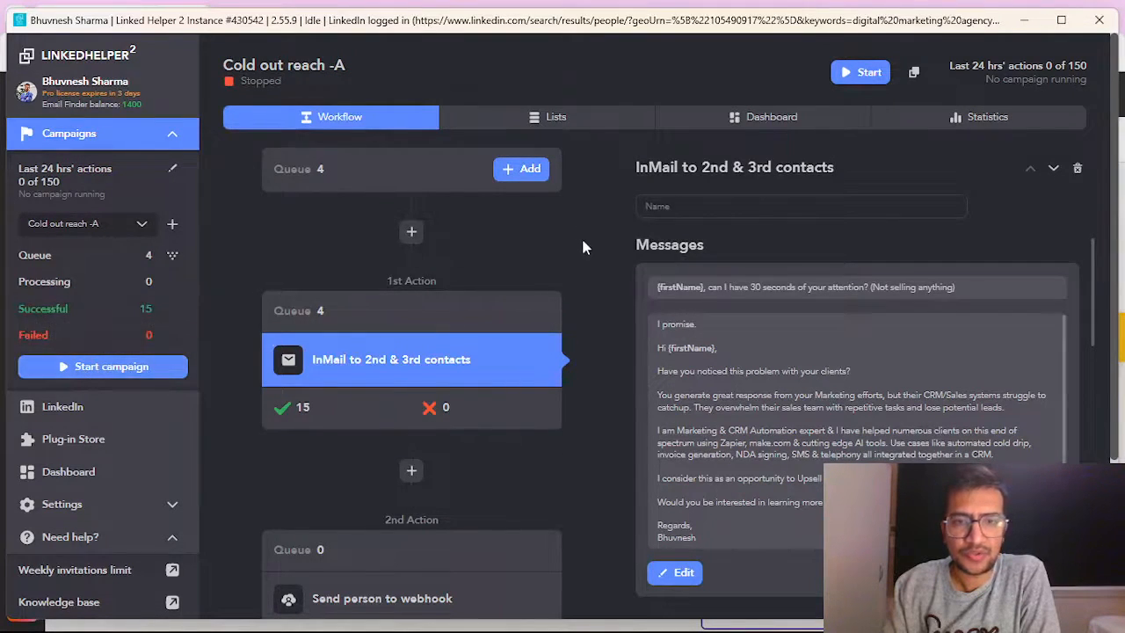
scroll(584, 256, down, 3)
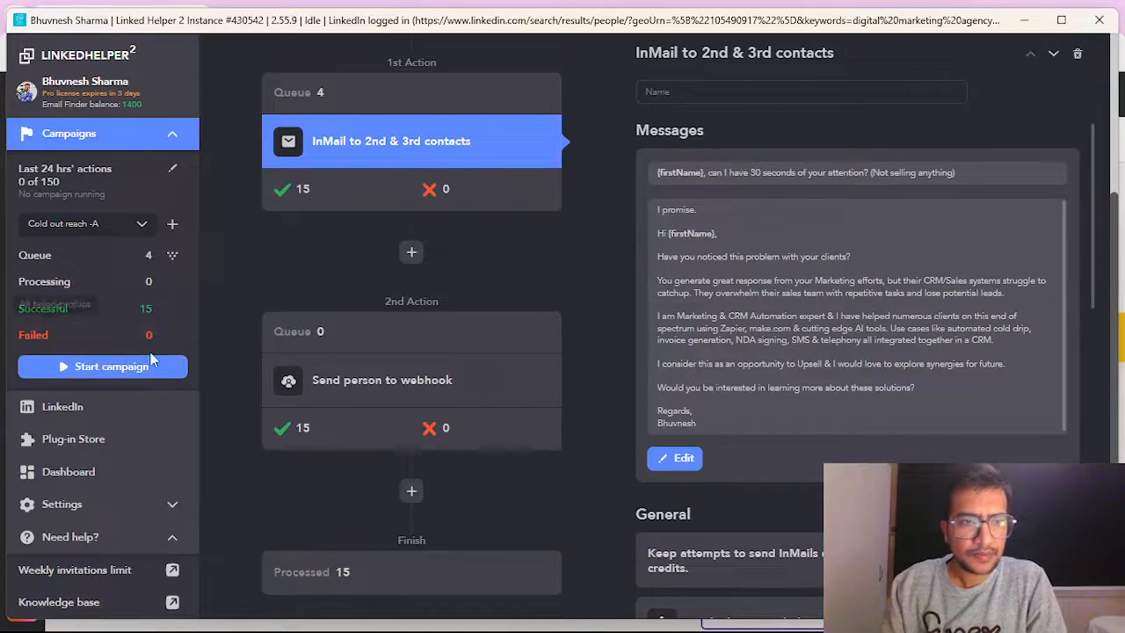
click(119, 364)
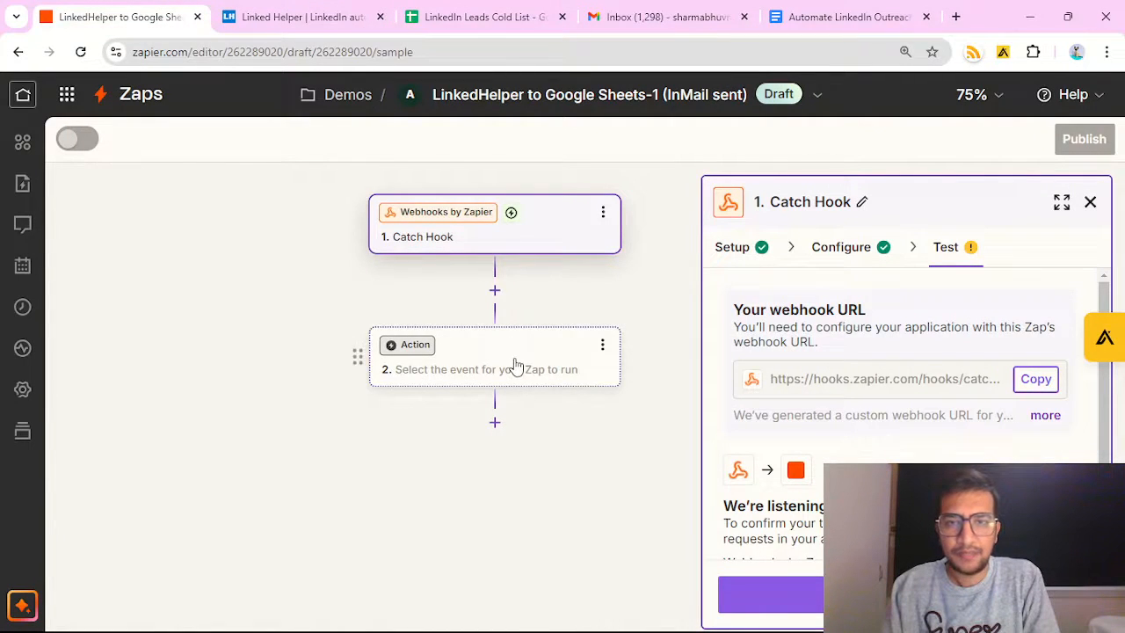
- Close the Catch Hook settings in Zapier and examine the column headers of the LinkedIn Leads Cold List sheet, especially Status
click(1089, 203)
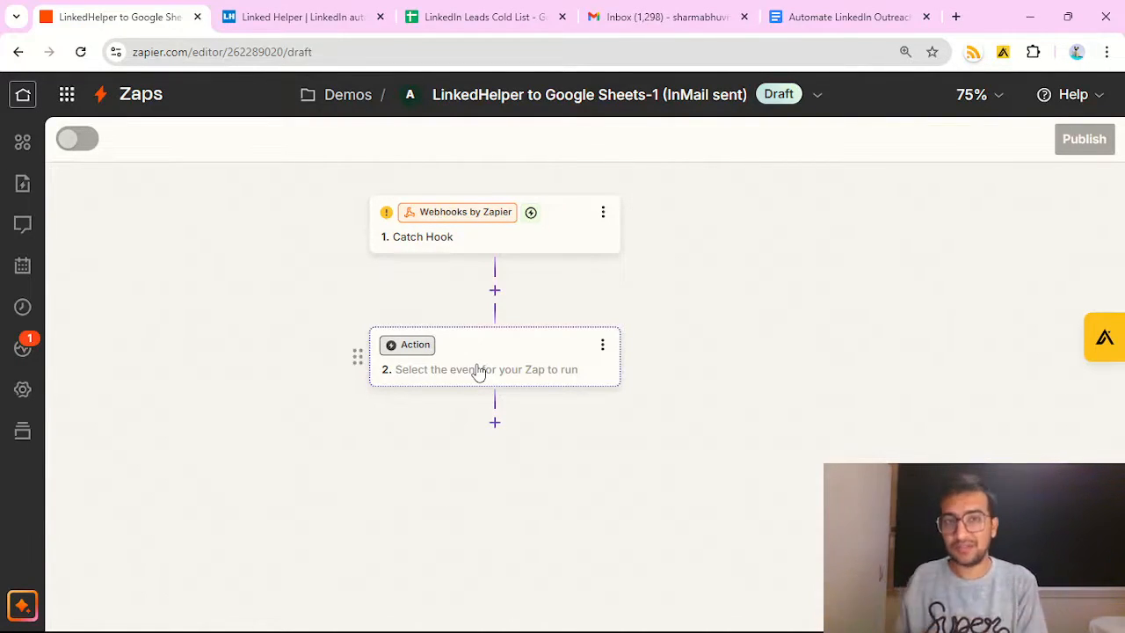
click(489, 12)
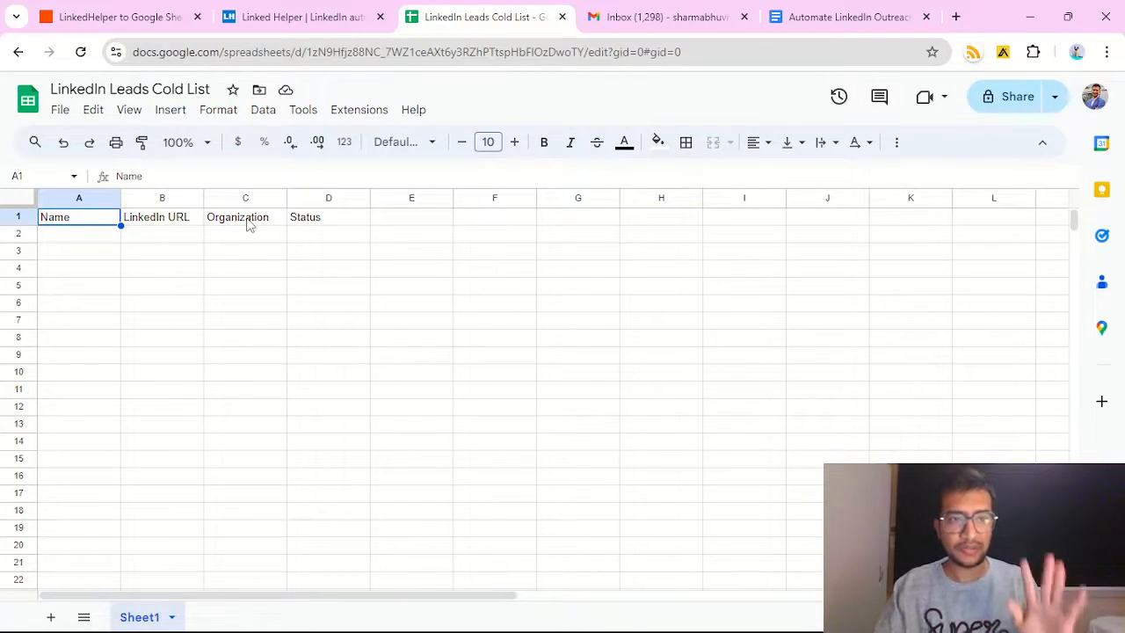
click(303, 220)
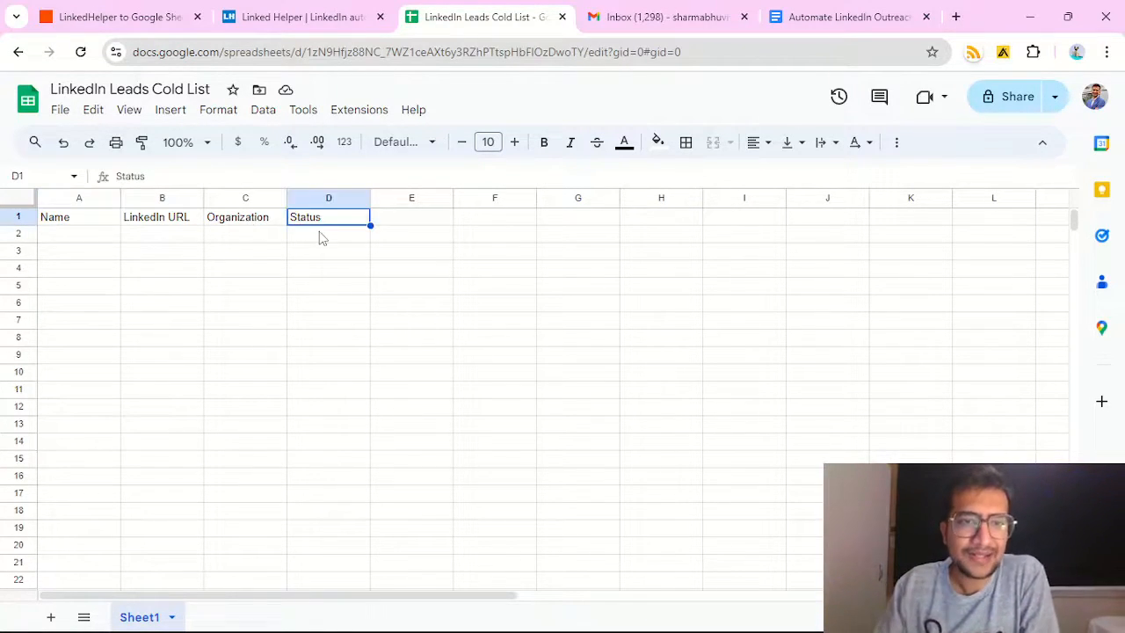
click(322, 233)
click(320, 222)
click(325, 237)
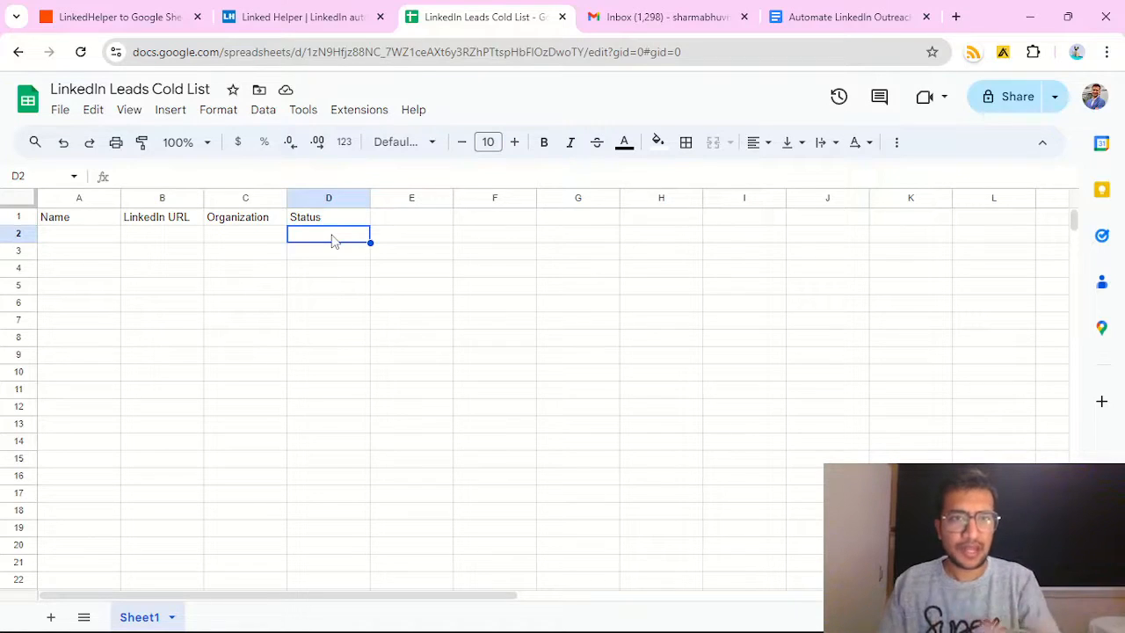
- Return to the Zap in Zapier and set Google Sheets as the app of the action step
click(158, 7)
click(459, 369)
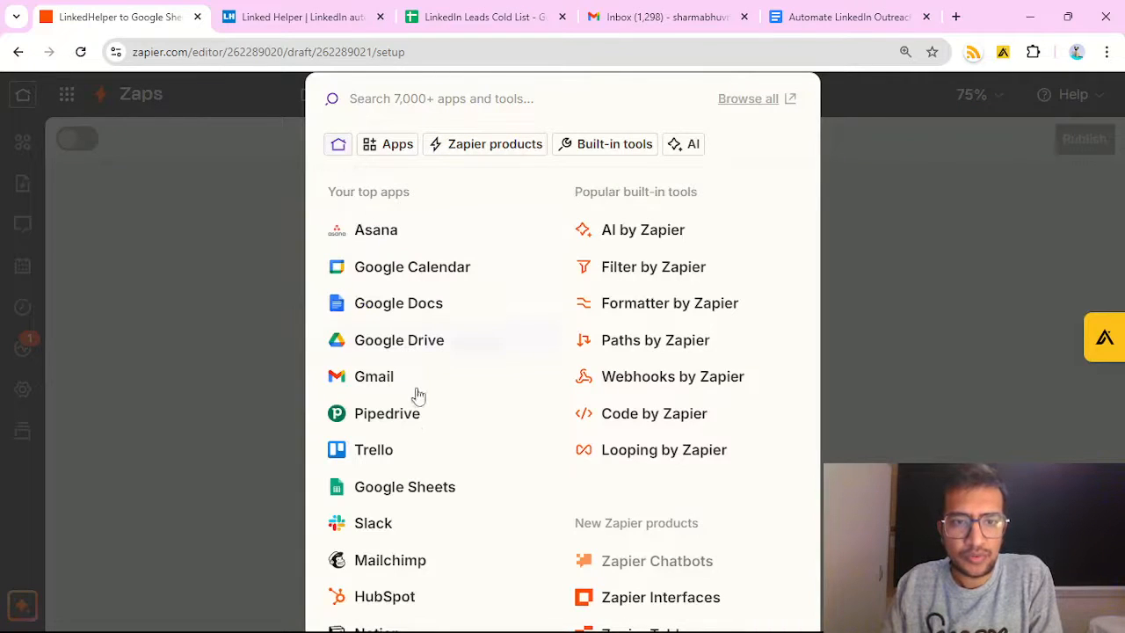
text(goog)
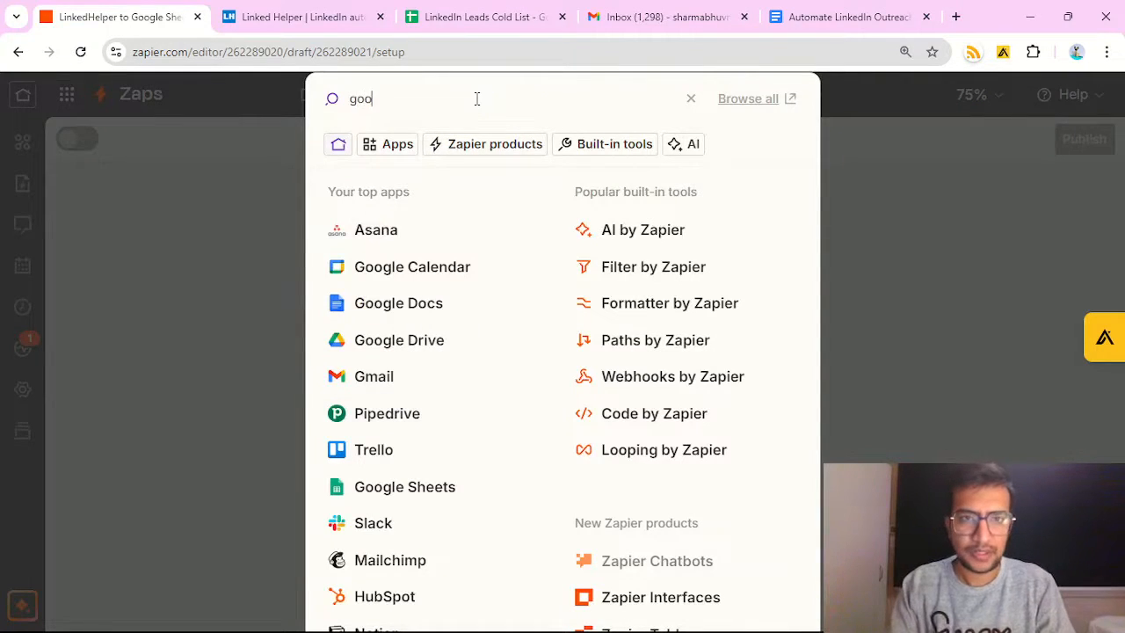
key(BackSpace)
key(BackSpace)
key(BackSpace)
key(BackSpace)
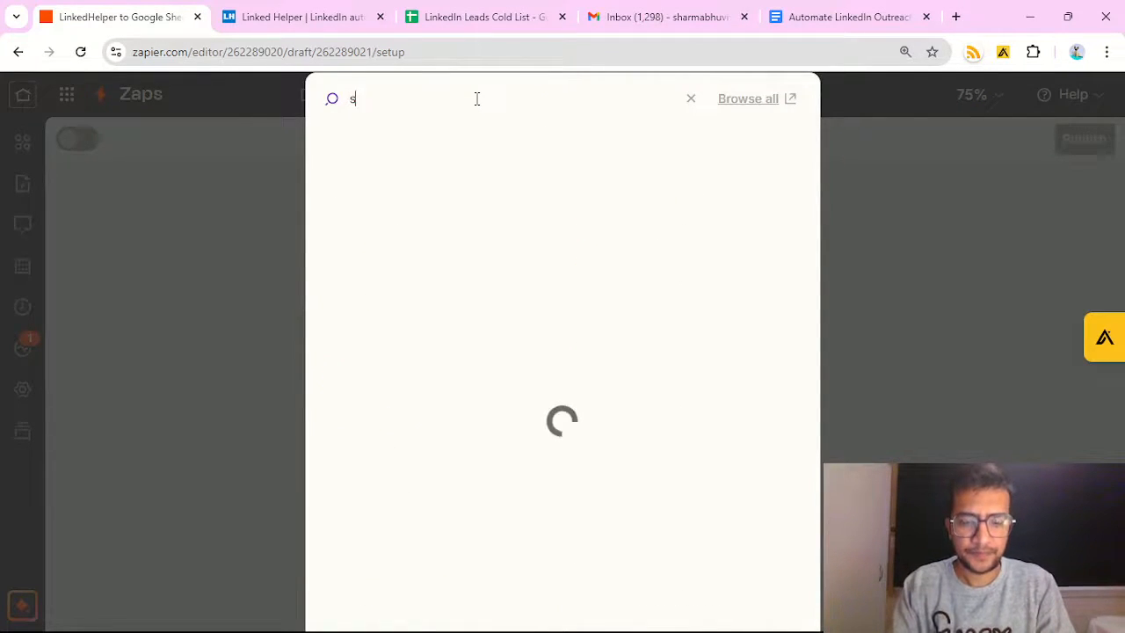
text(sheet)
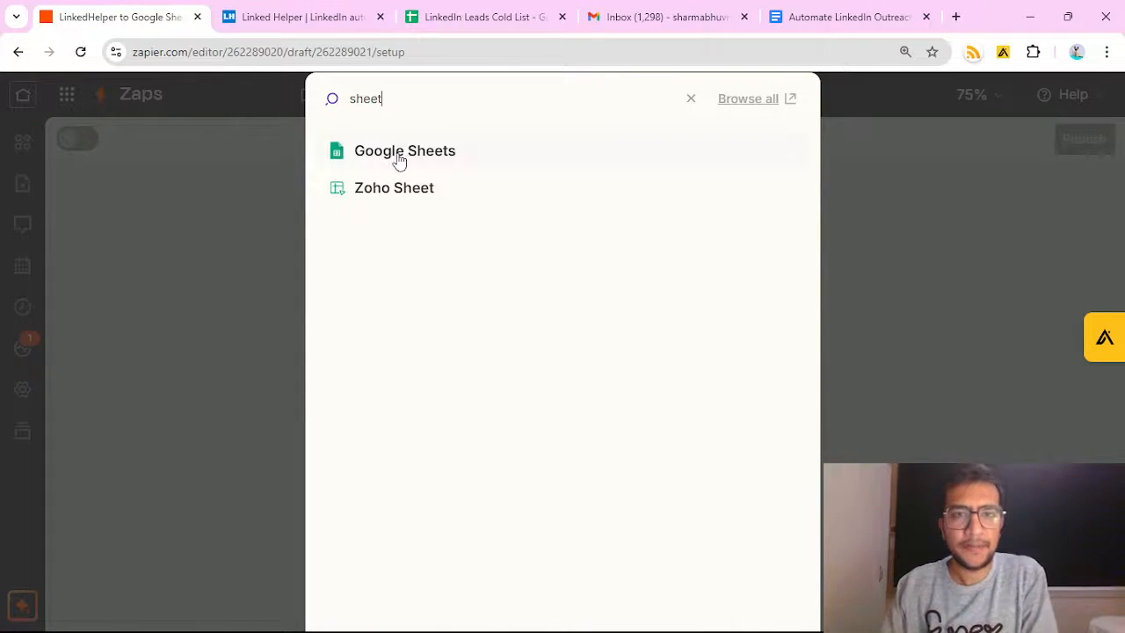
click(397, 160)
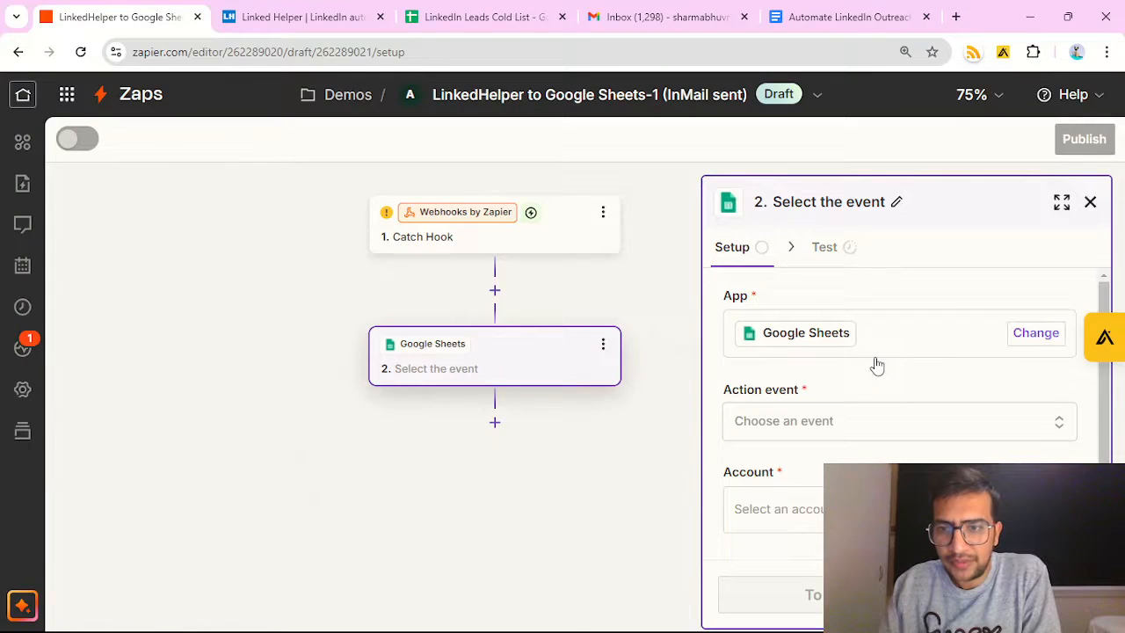
- Choose Create Spreadsheet Row as the Google Sheets action event and dismiss the account list without selecting an account
click(921, 427)
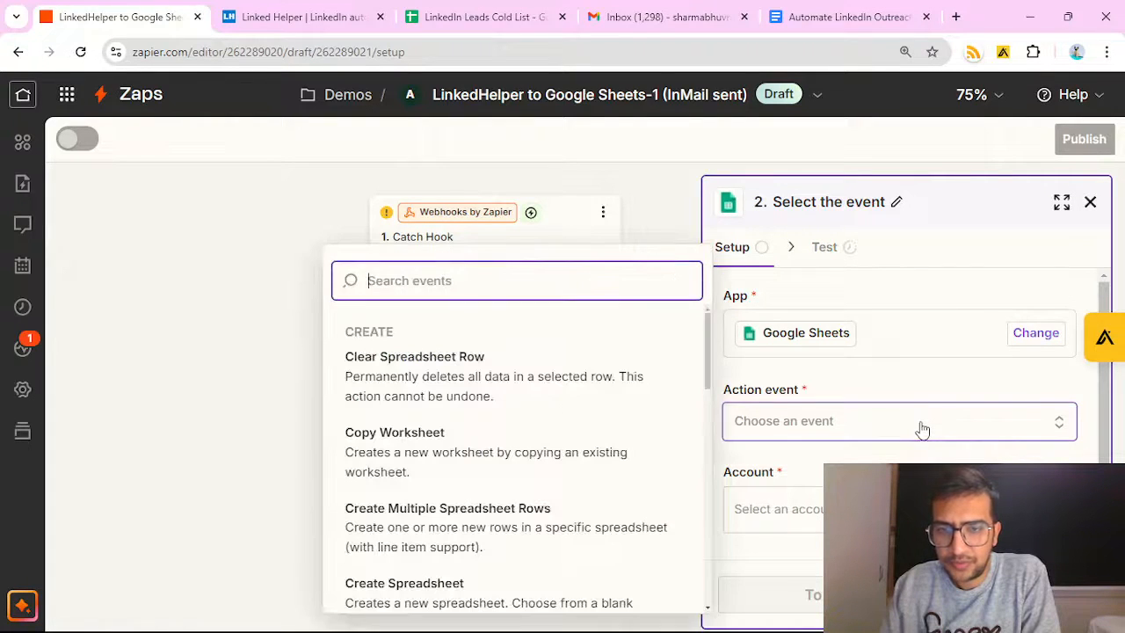
scroll(490, 472, down, 5)
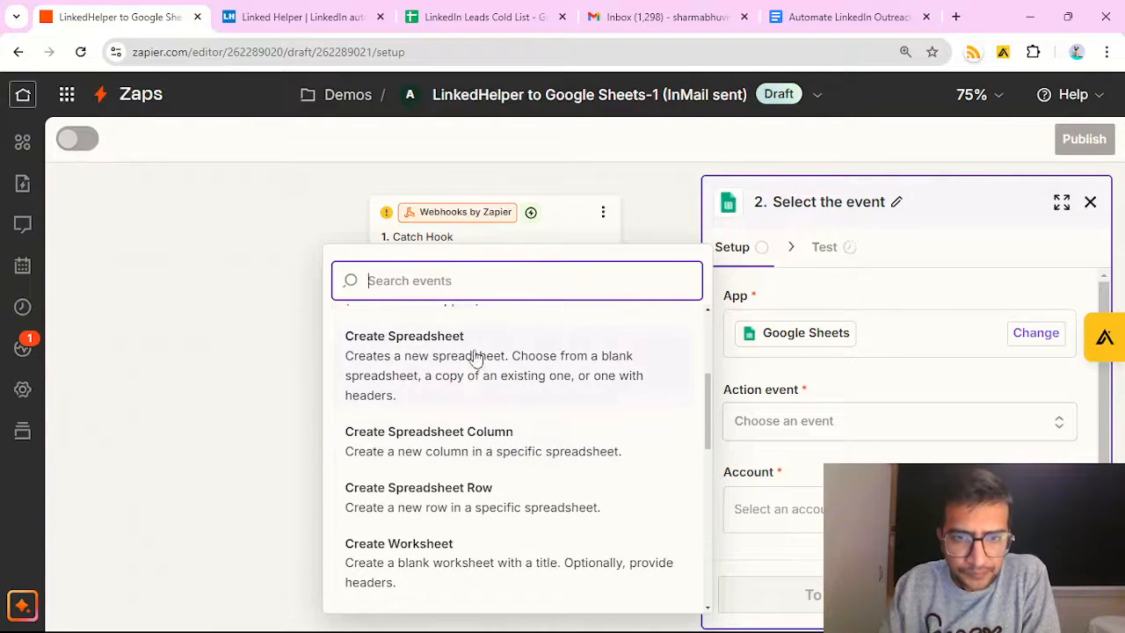
click(497, 516)
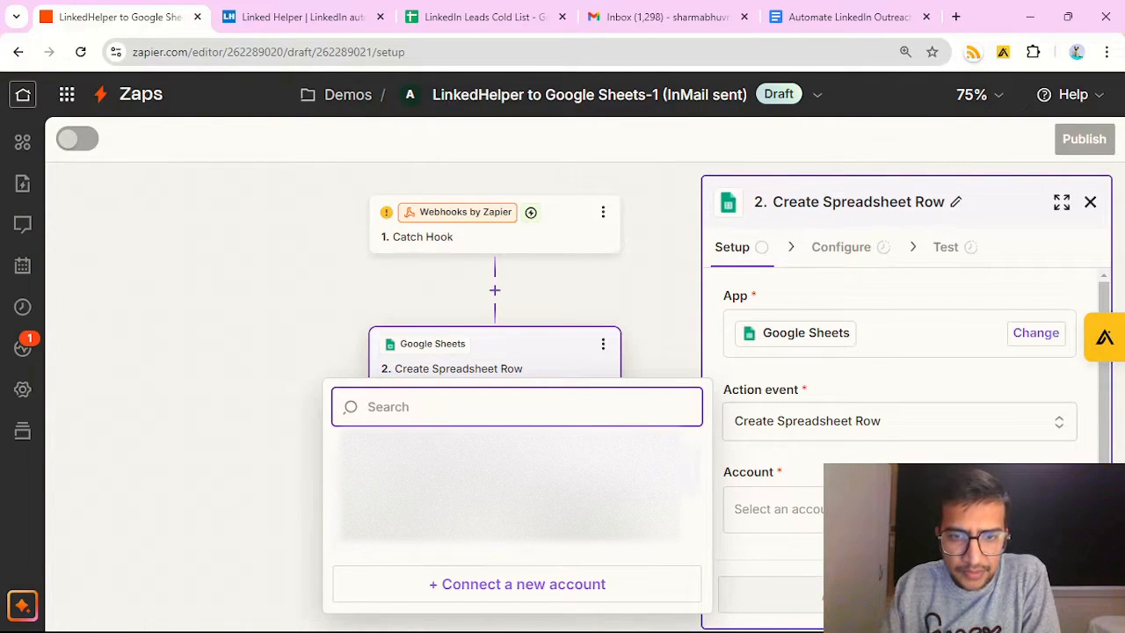
click(192, 447)
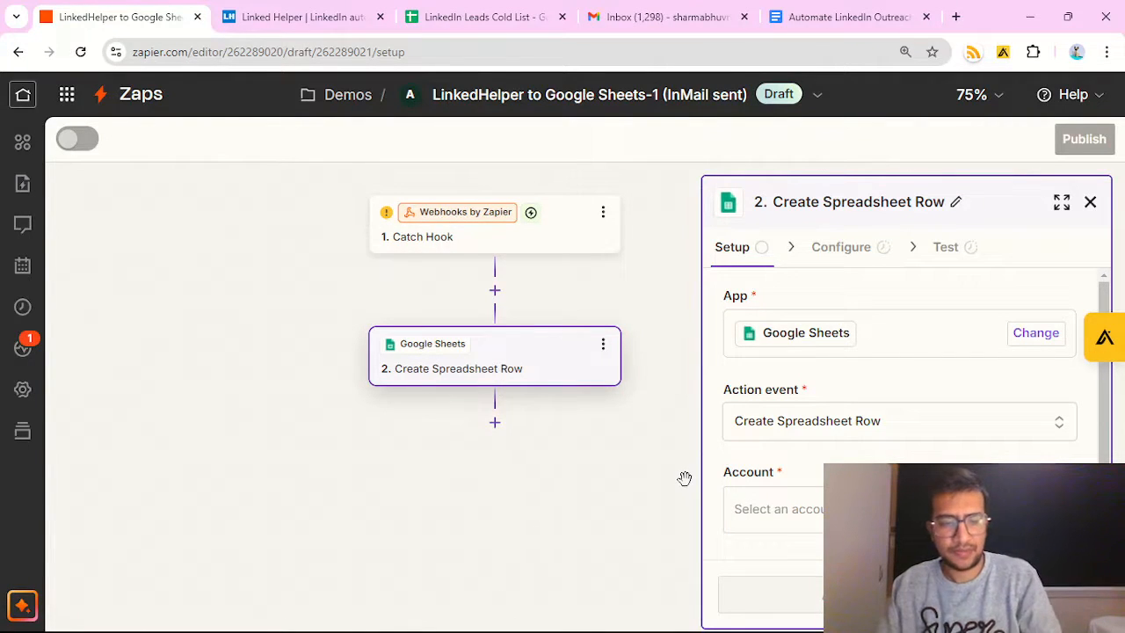
- Switch to Linked Helper, review the InMail and Send person to webhook actions of the Cold out reach -A workflow, and stop the campaign
key(alt+Tab)
key(alt+Tab)
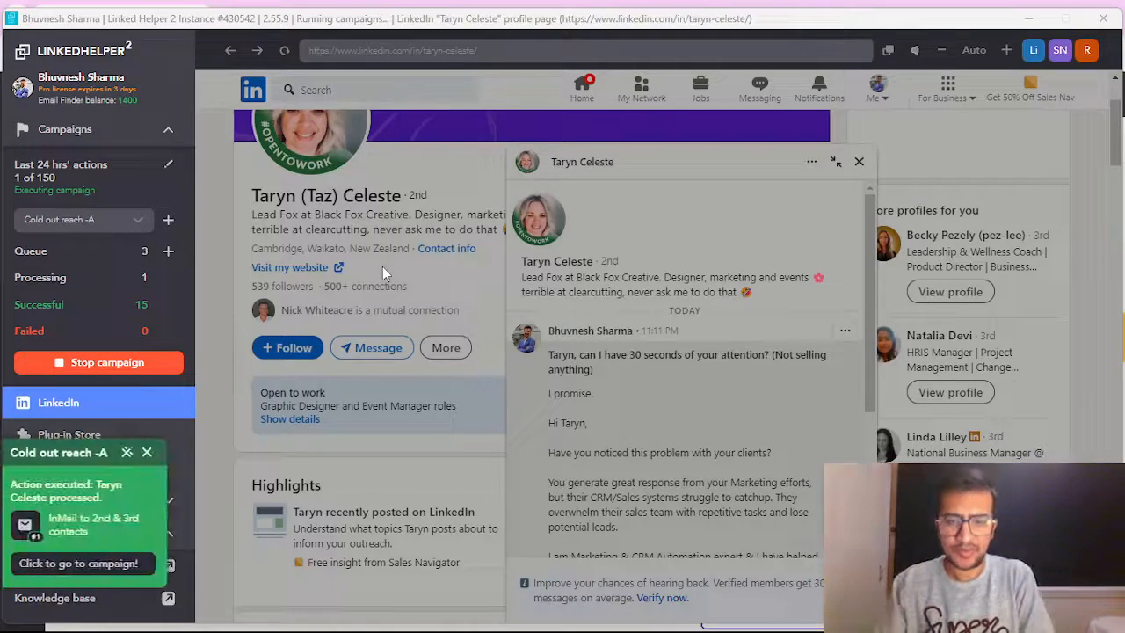
click(113, 254)
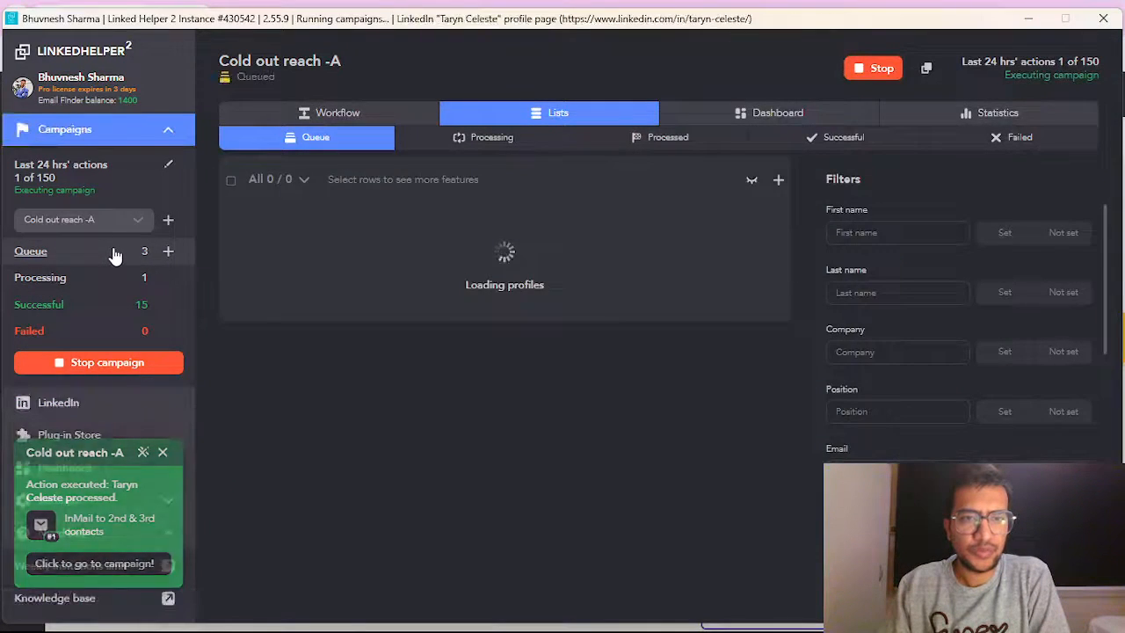
click(334, 113)
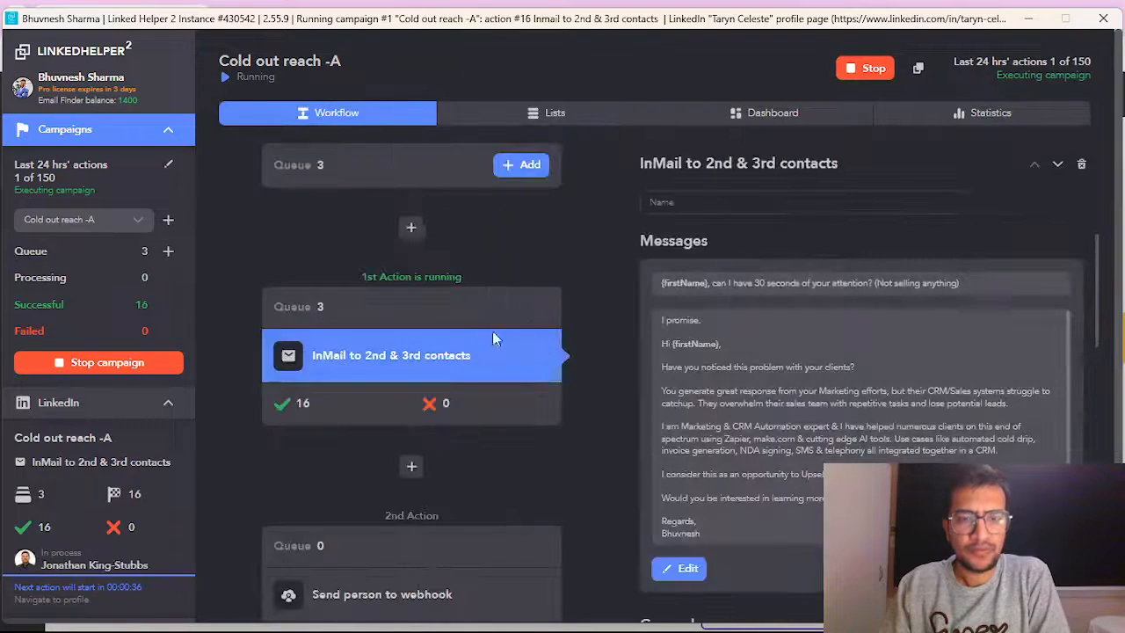
scroll(494, 334, down, 2)
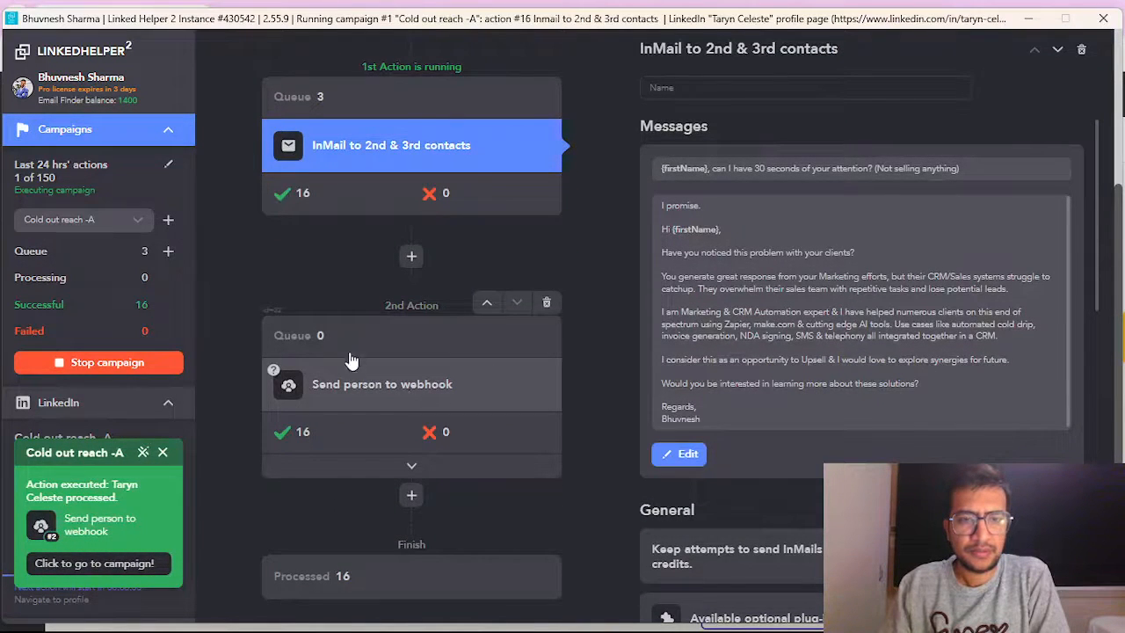
scroll(426, 303, up, 1)
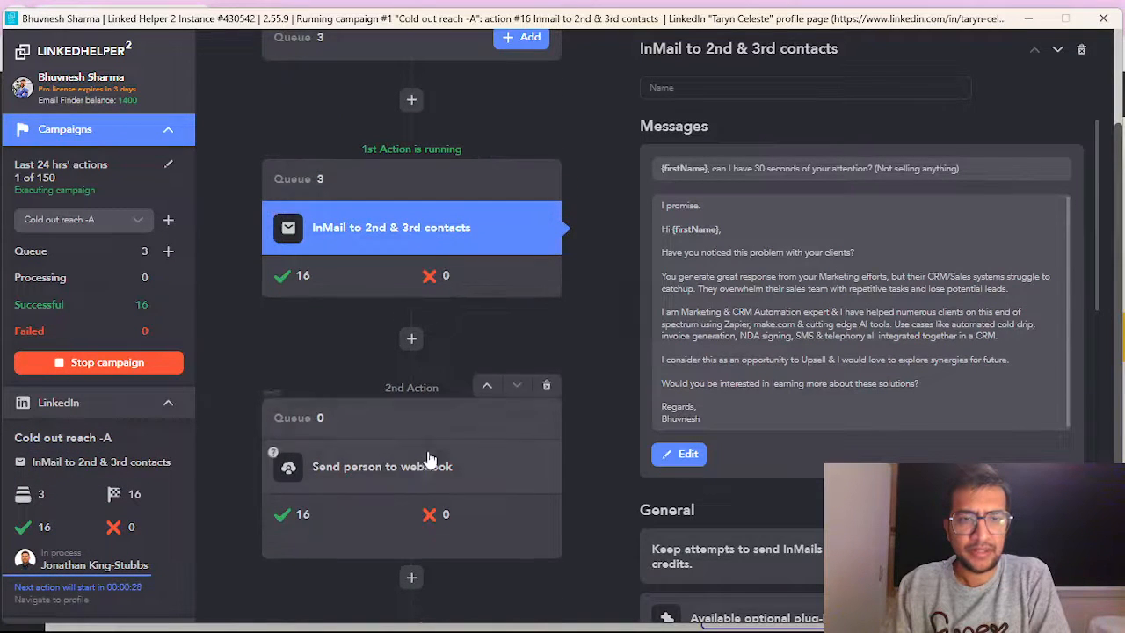
scroll(427, 453, down, 1)
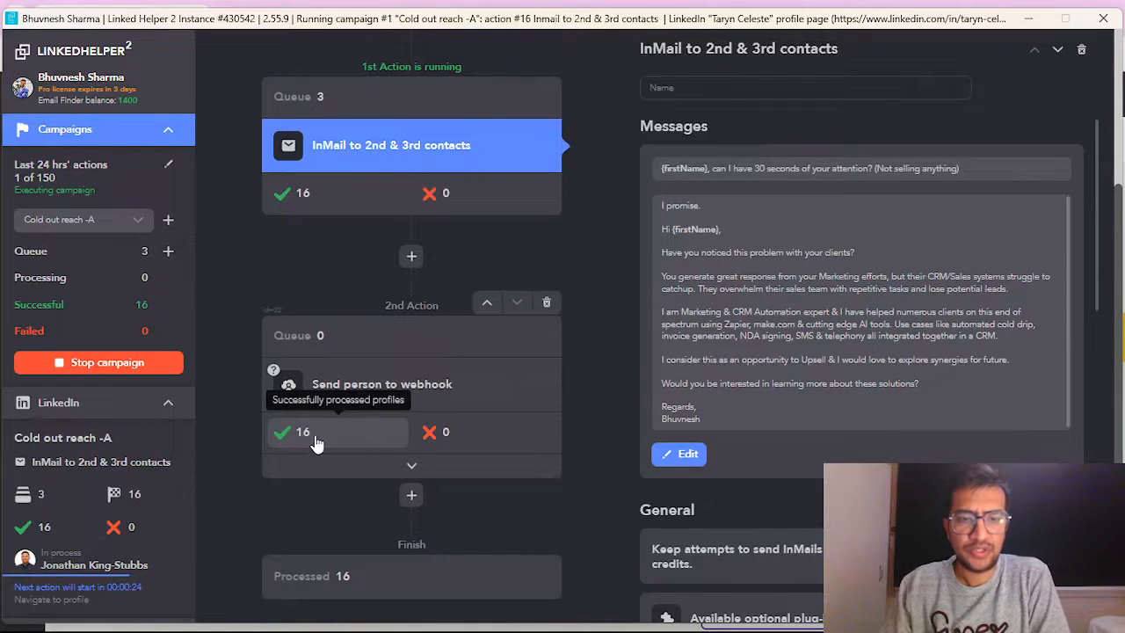
click(94, 368)
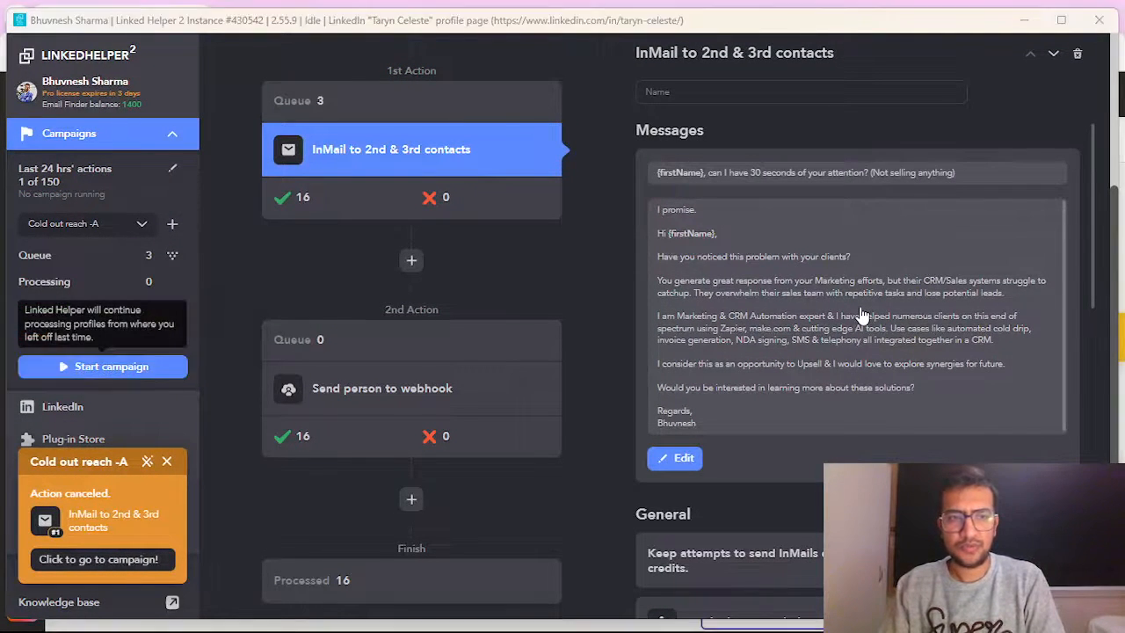
- Switch back to Zapier and test the Catch Hook trigger to load the latest webhook records
key(alt+Tab)
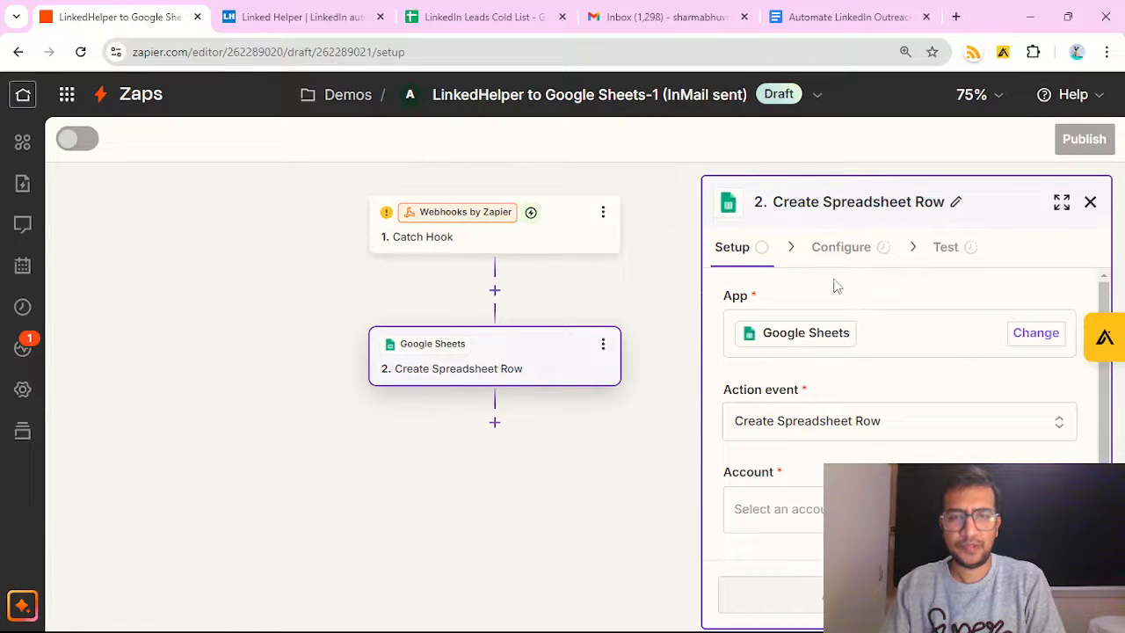
click(503, 233)
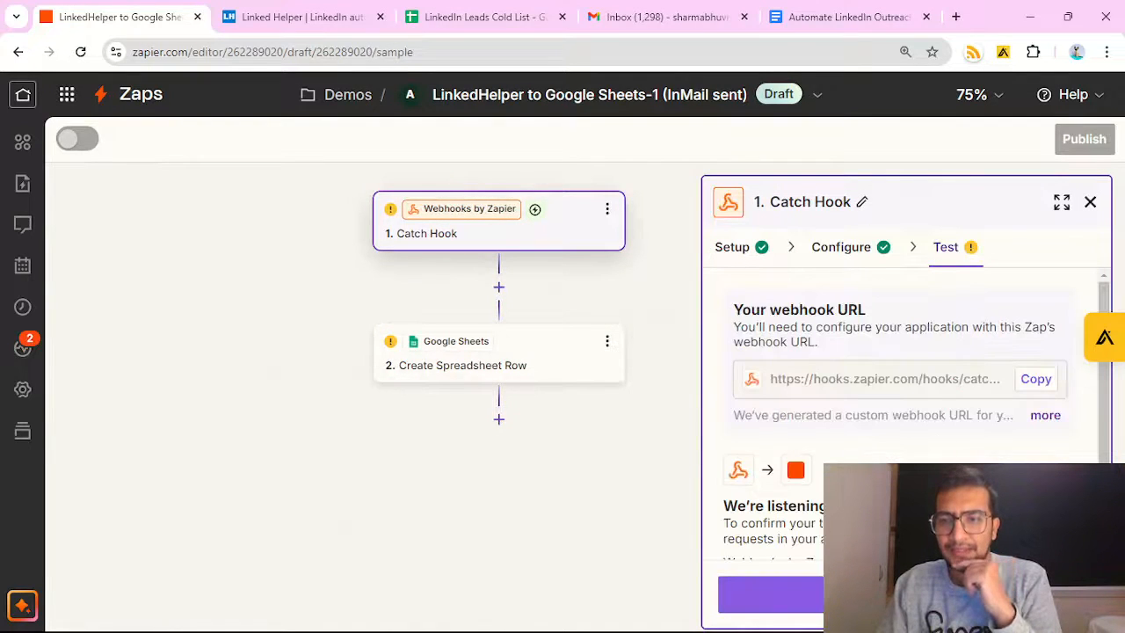
click(896, 594)
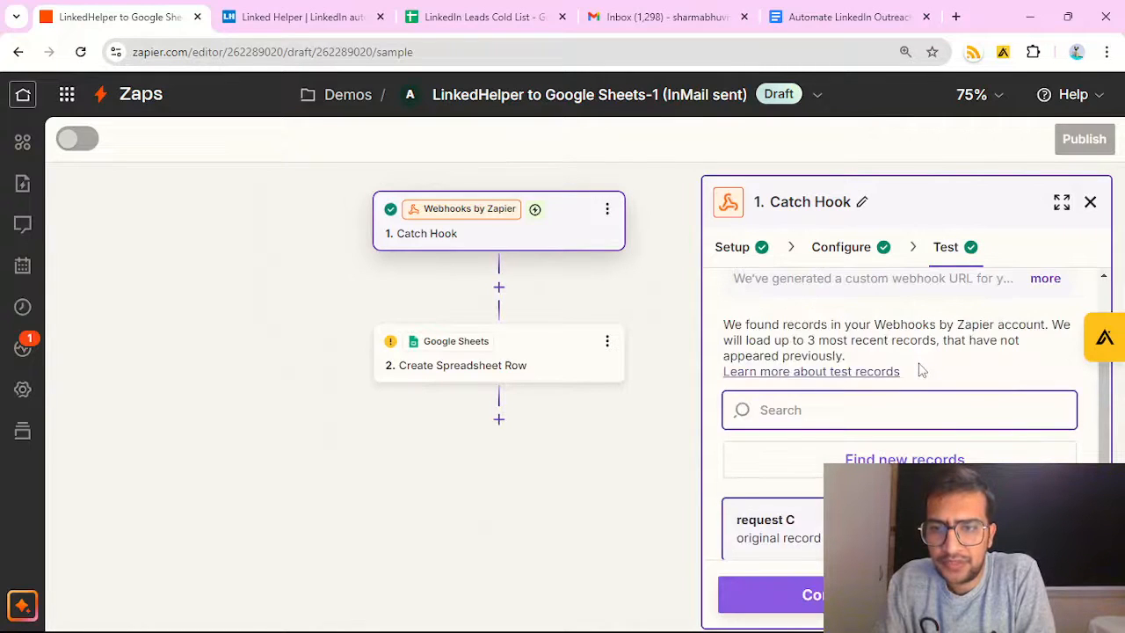
scroll(921, 372, down, 2)
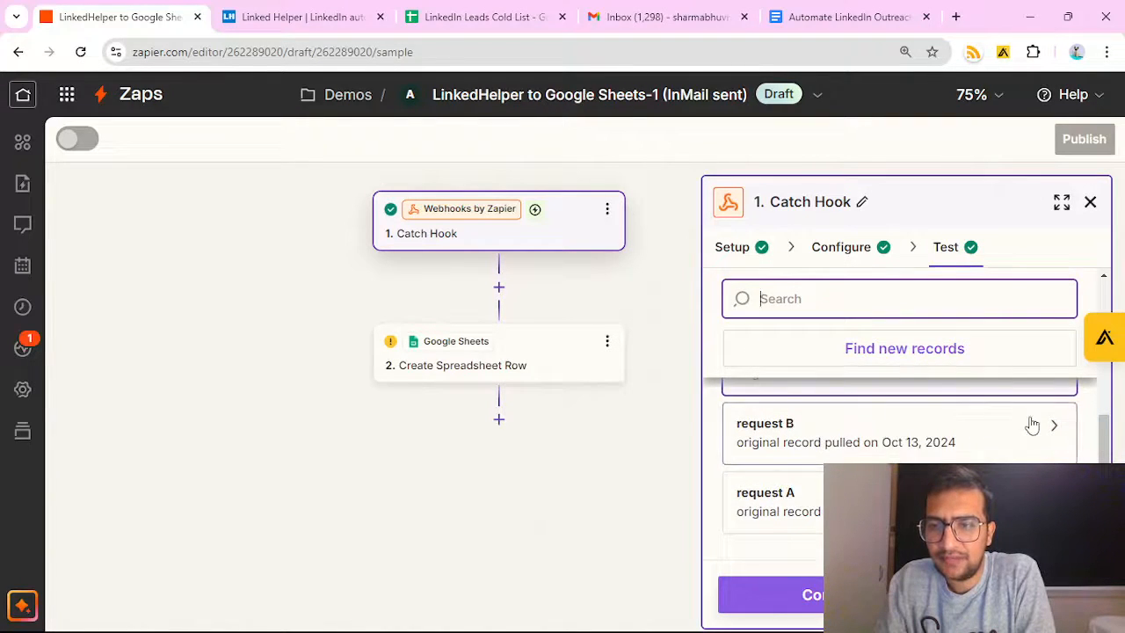
scroll(1029, 422, up, 2)
- Examine the data fields of the request C record, including profile URL, full name, headline, location and organizations, and close the preview
mouse_move(1050, 456)
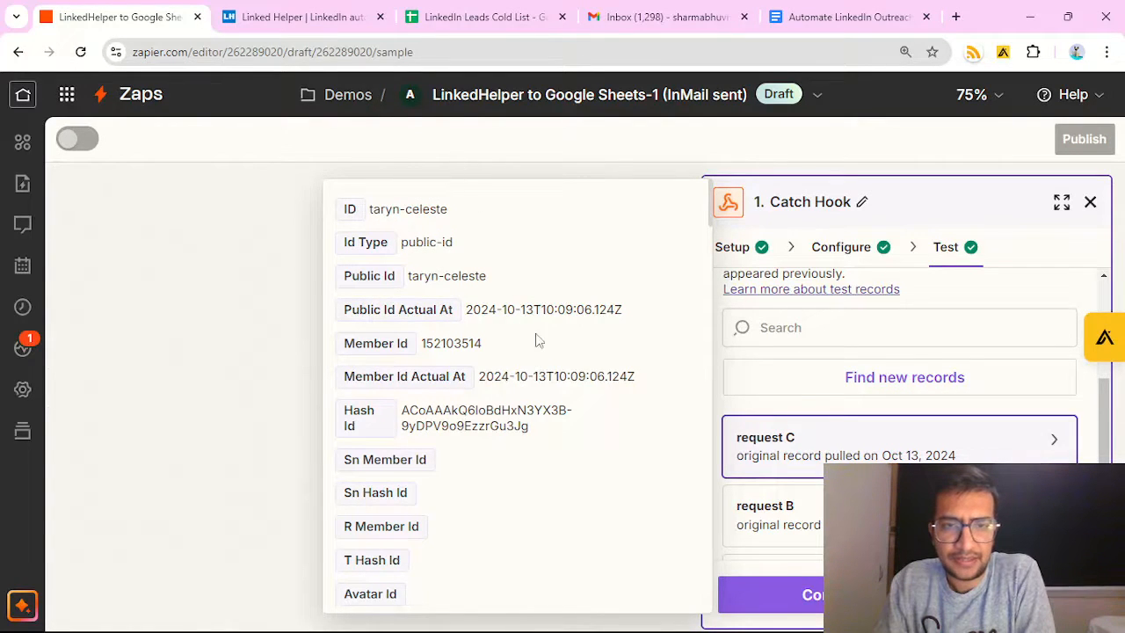
scroll(536, 341, down, 5)
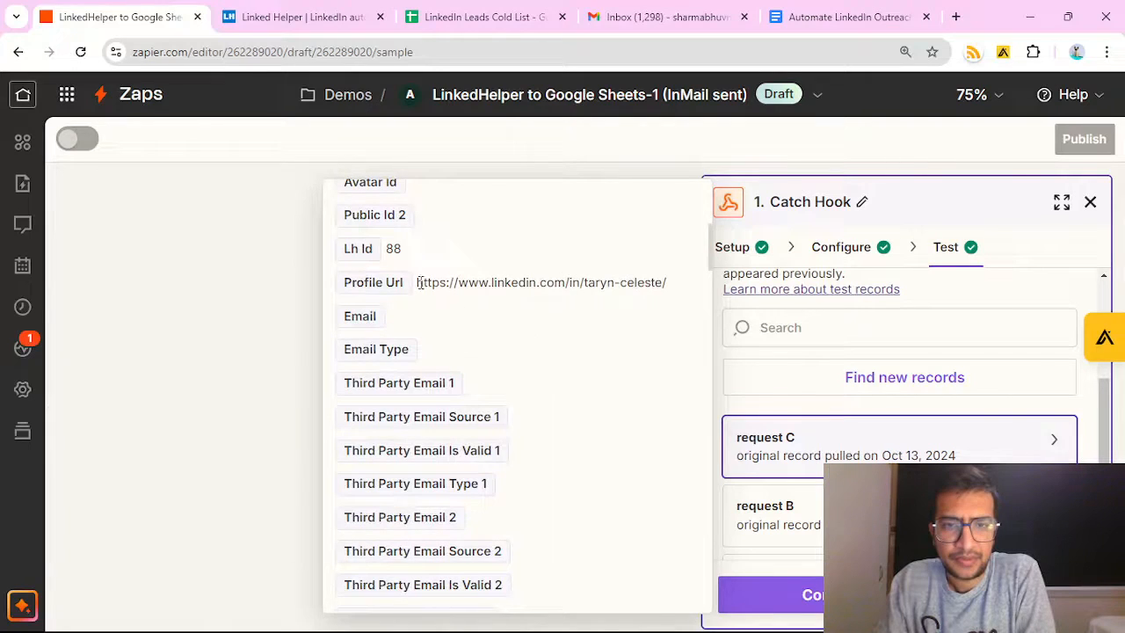
scroll(649, 307, down, 2)
scroll(649, 308, down, 7)
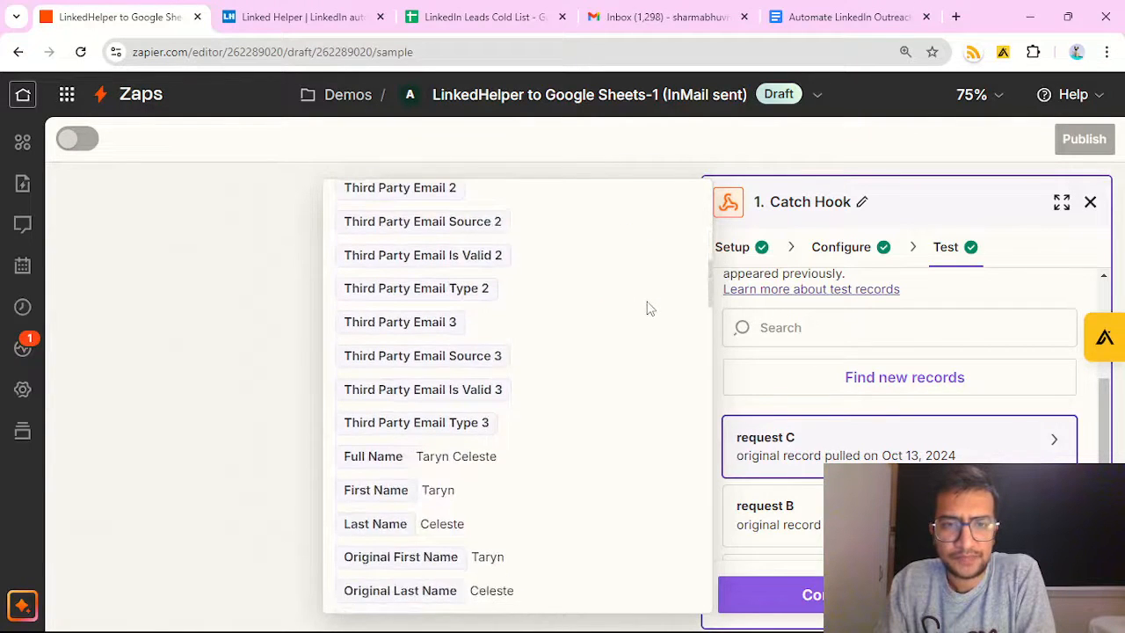
scroll(619, 290, down, 1)
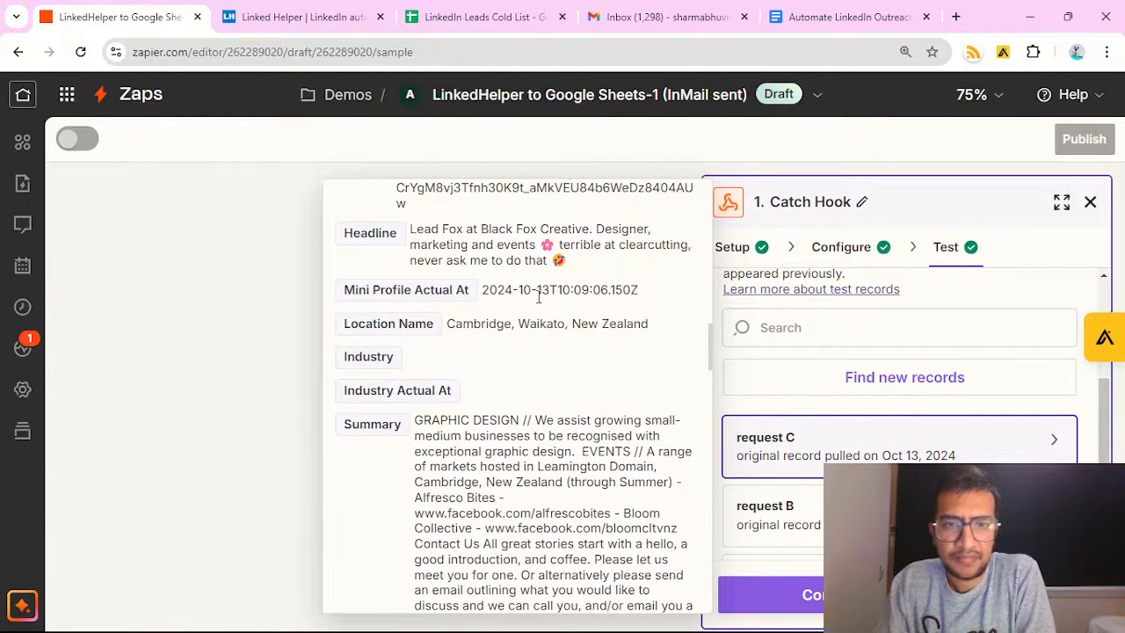
scroll(594, 367, down, 2)
scroll(594, 369, down, 8)
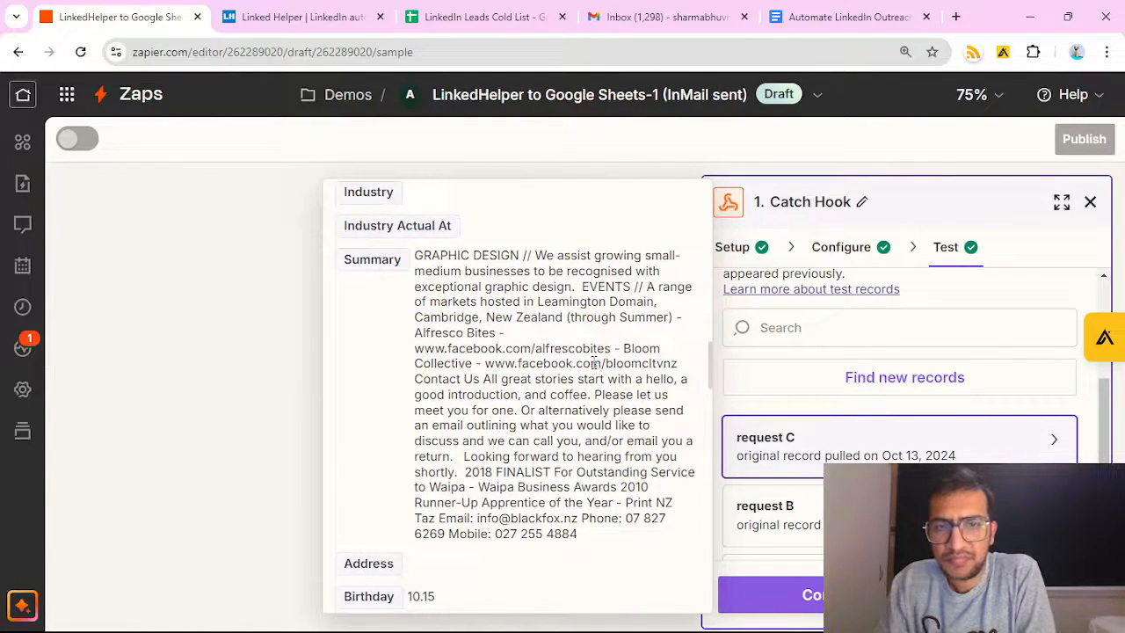
scroll(594, 369, down, 7)
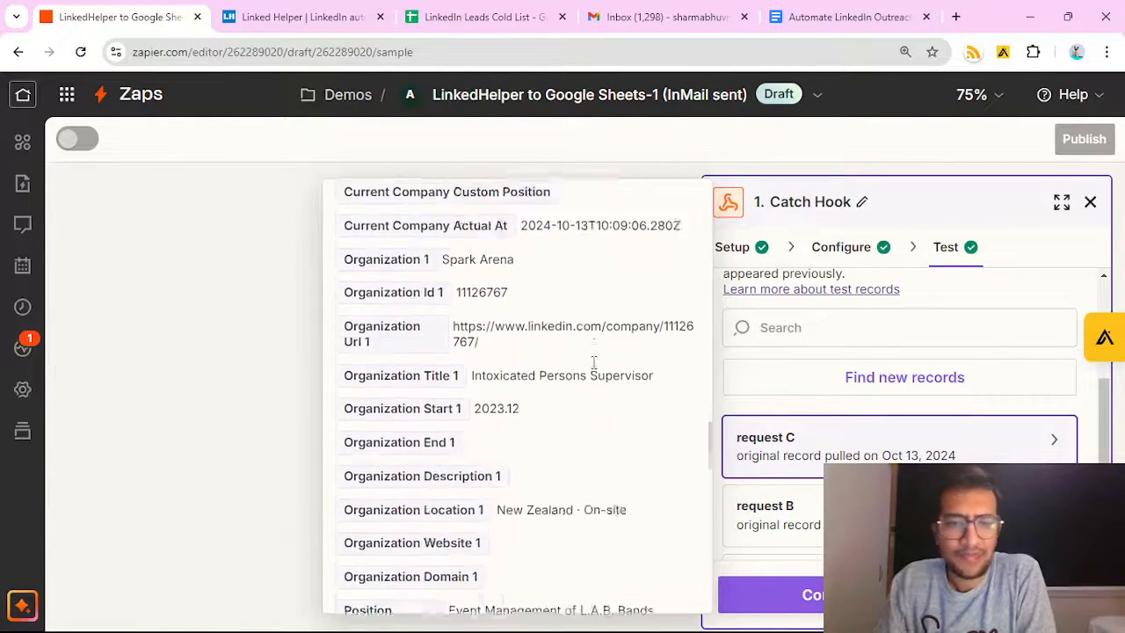
scroll(594, 369, up, 5)
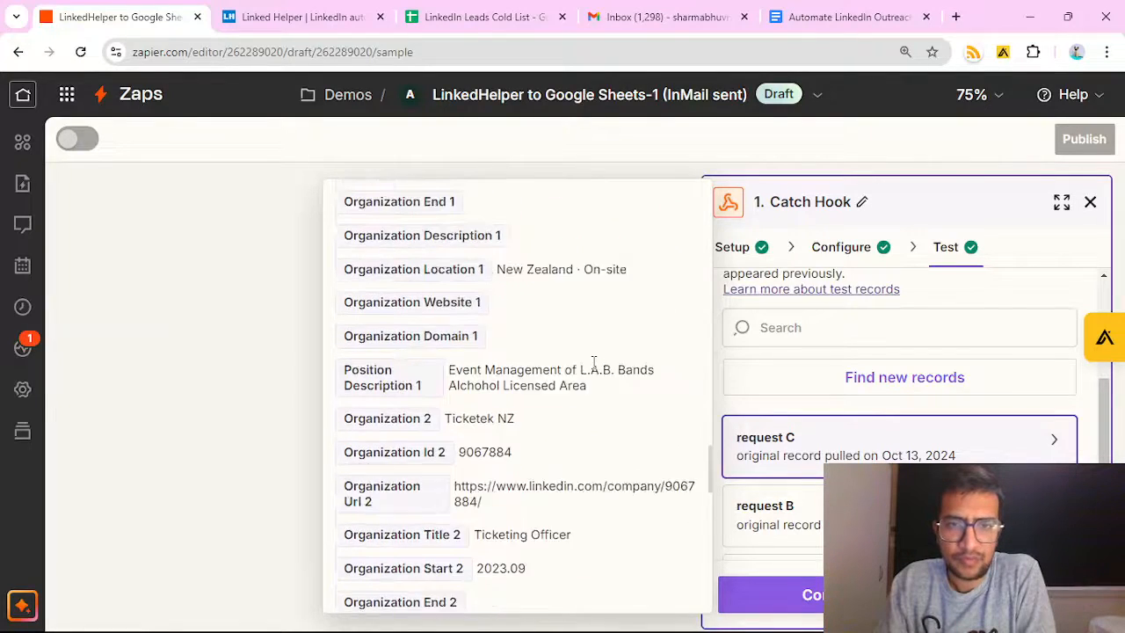
scroll(595, 470, down, 16)
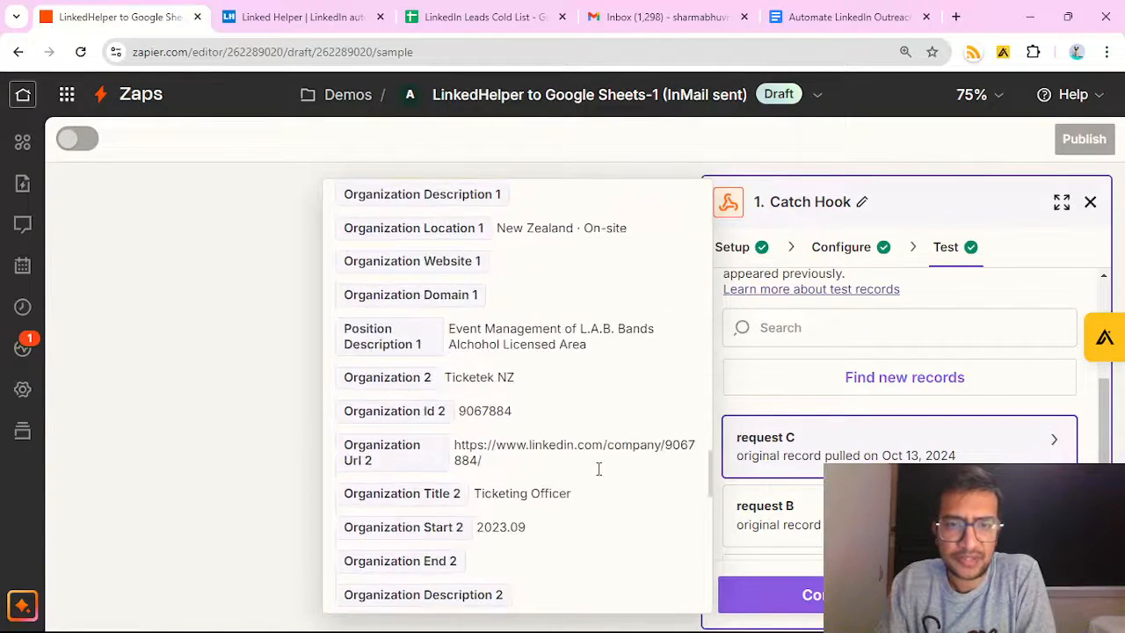
scroll(600, 475, down, 19)
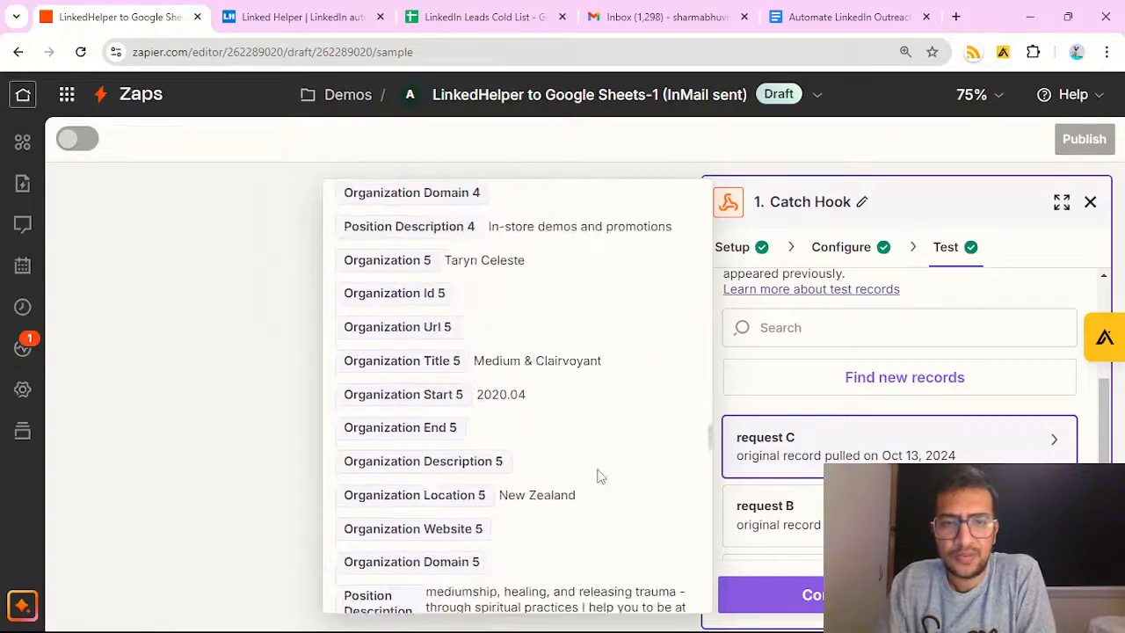
scroll(597, 472, down, 5)
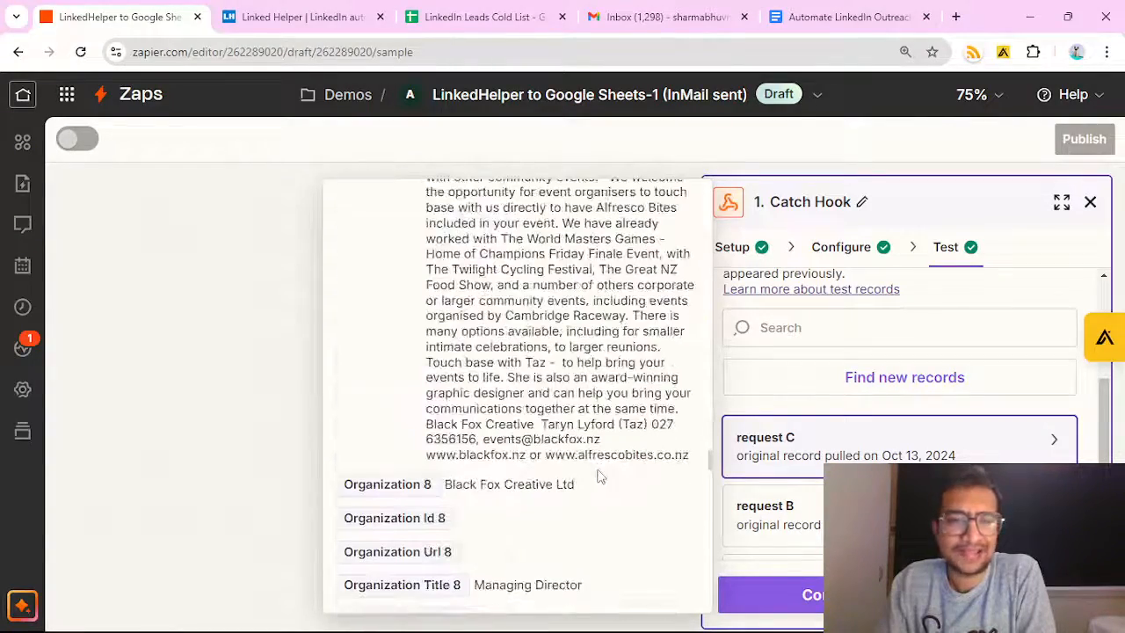
scroll(600, 475, down, 20)
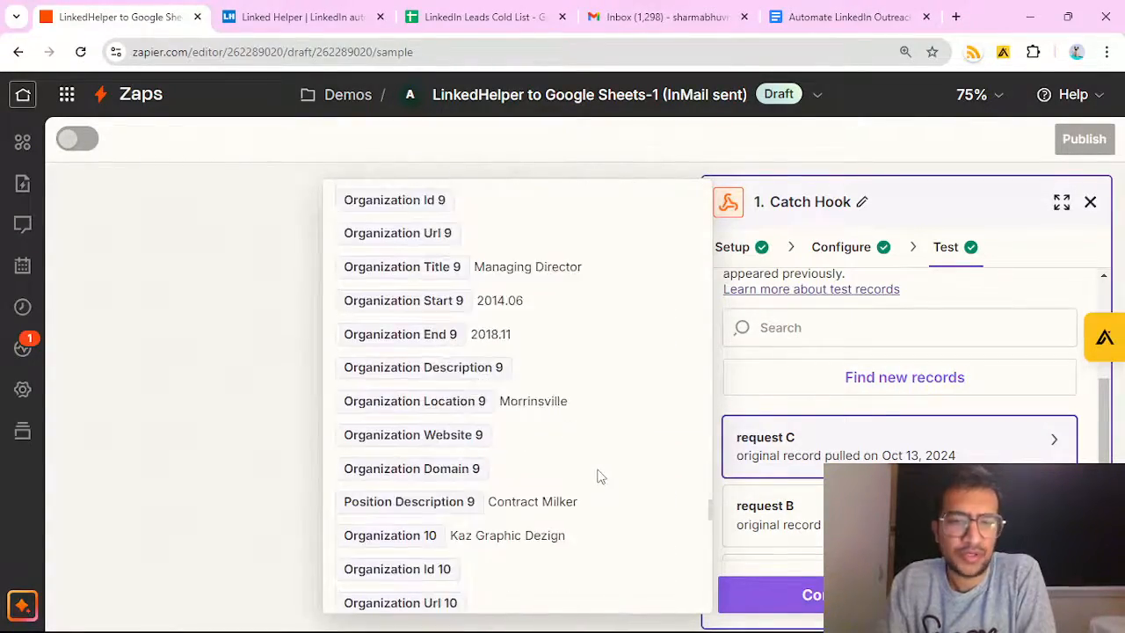
scroll(600, 471, down, 6)
click(249, 326)
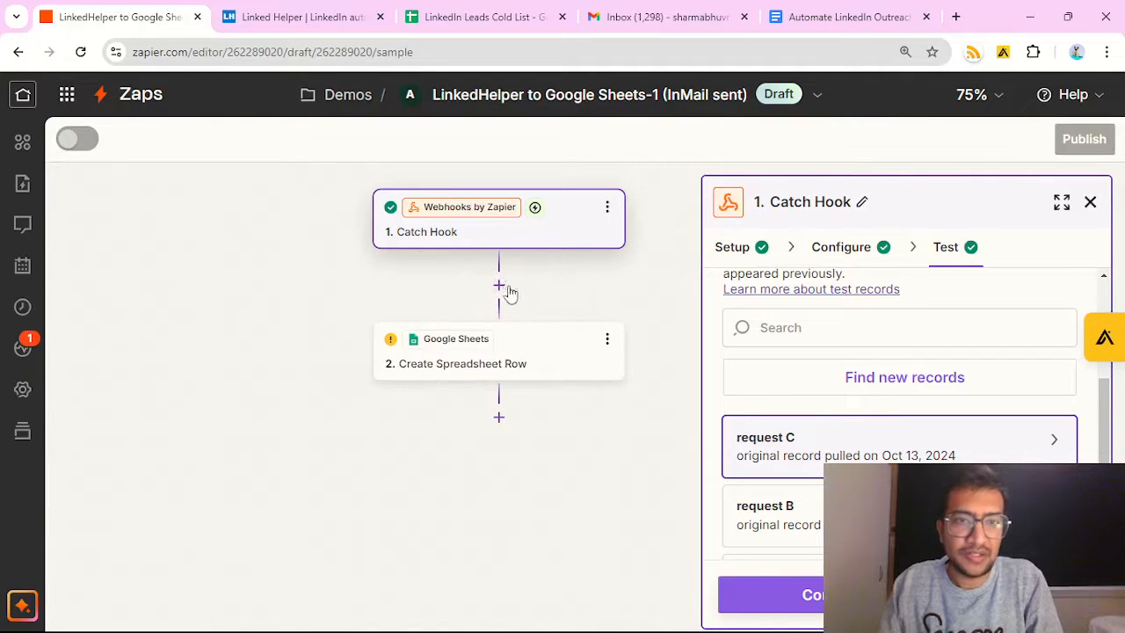
- Connect a new Google account to the Create Spreadsheet Row action, allow Zapier access to it, and continue to the configuration
click(544, 358)
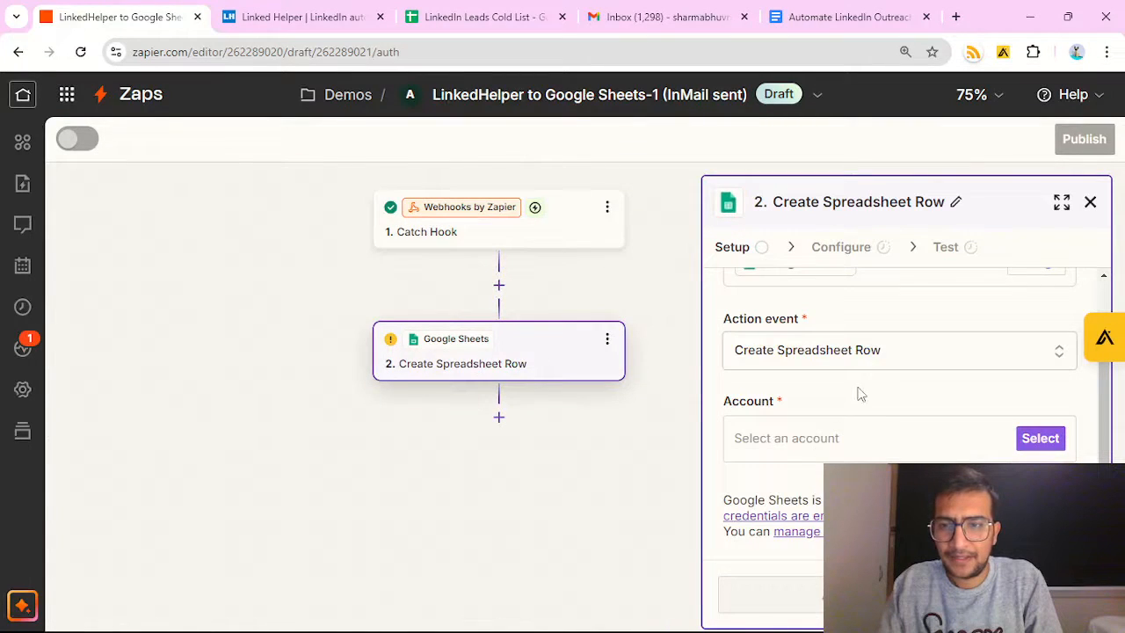
scroll(861, 395, up, 1)
scroll(861, 395, down, 1)
click(1056, 442)
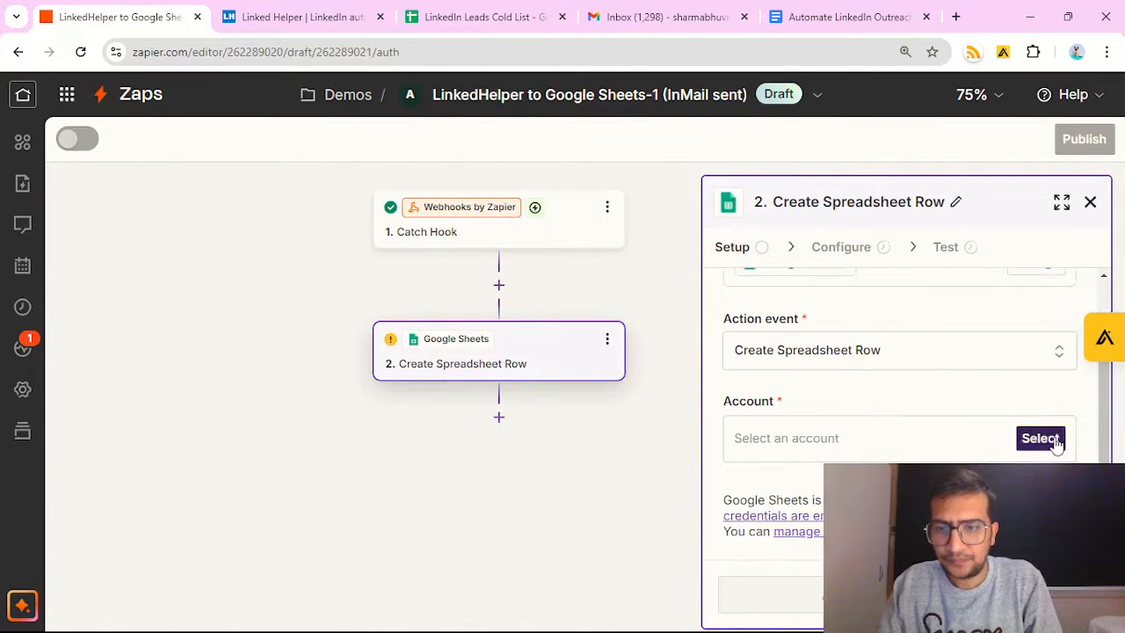
click(1041, 437)
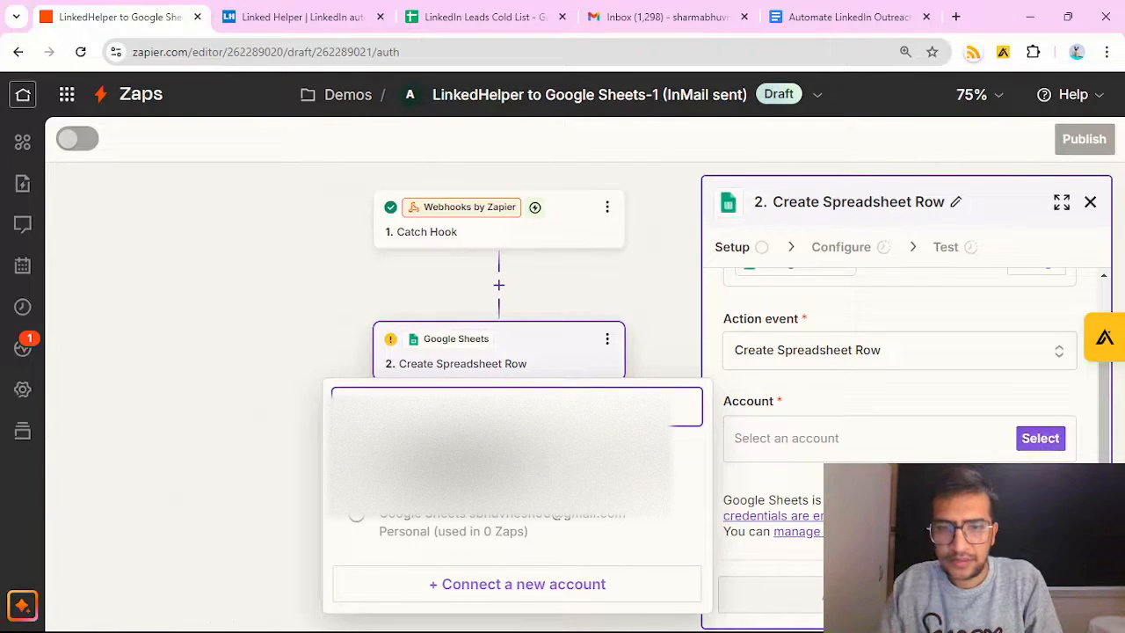
click(506, 584)
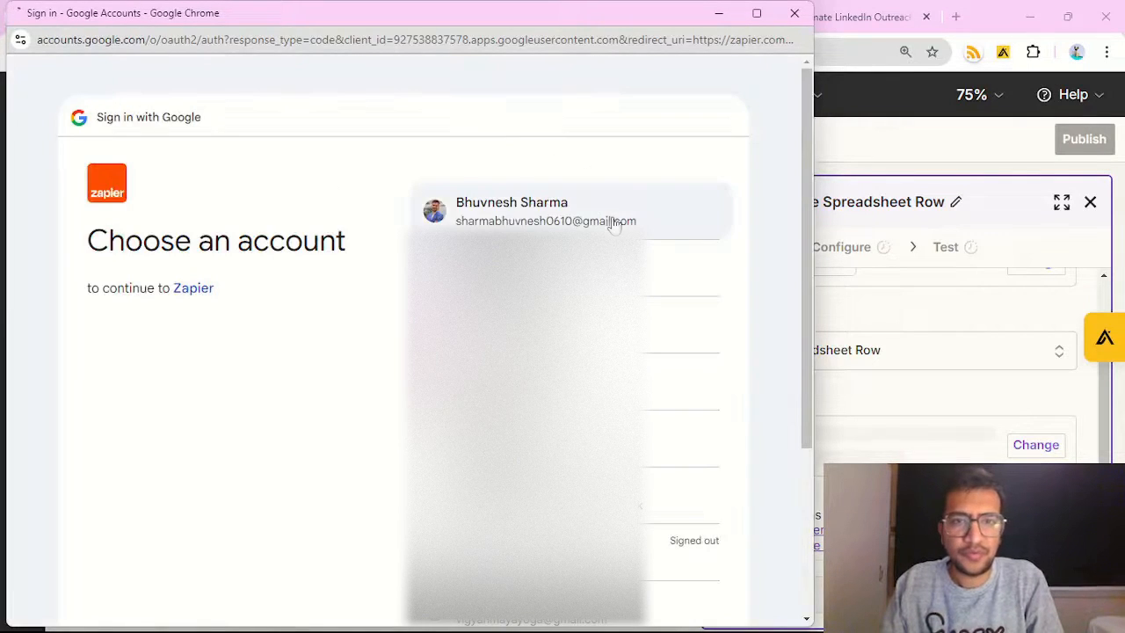
click(547, 221)
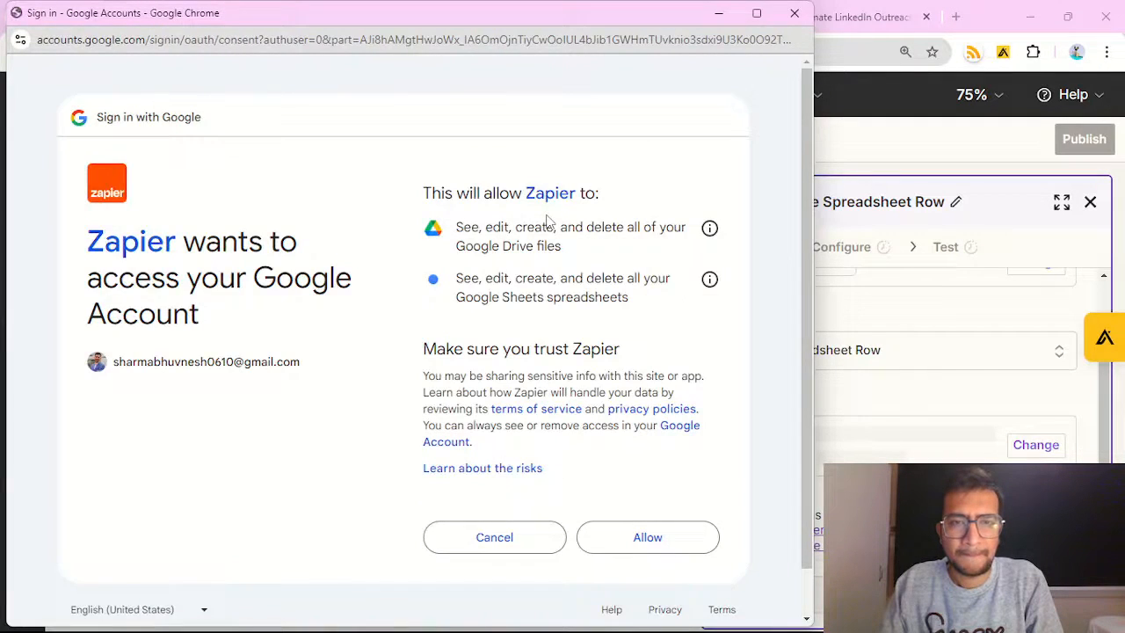
click(667, 542)
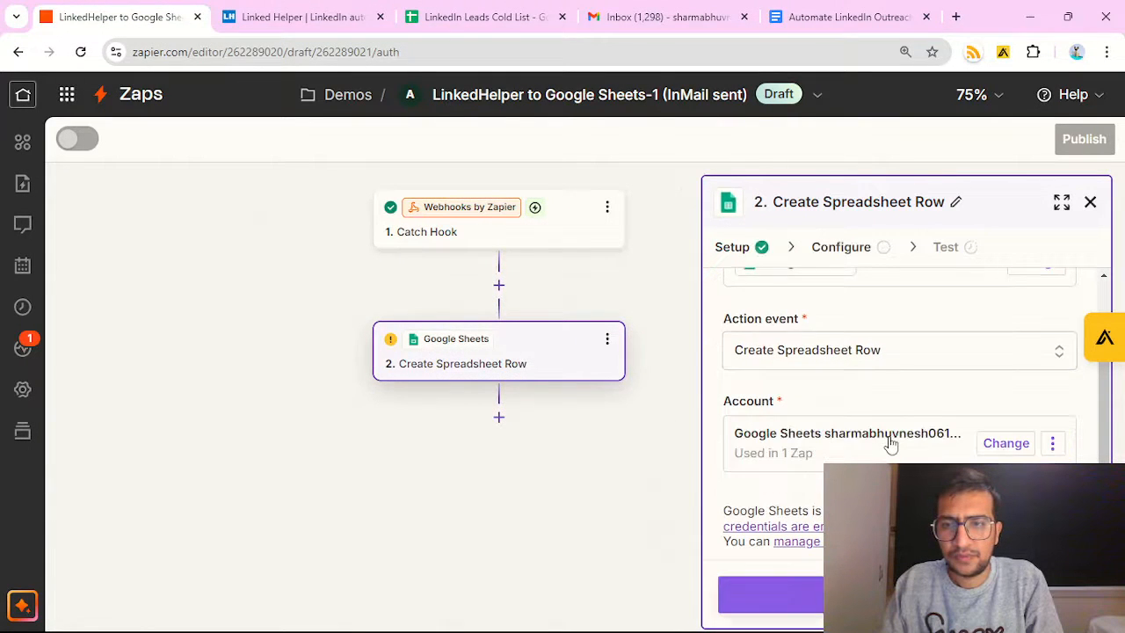
click(770, 594)
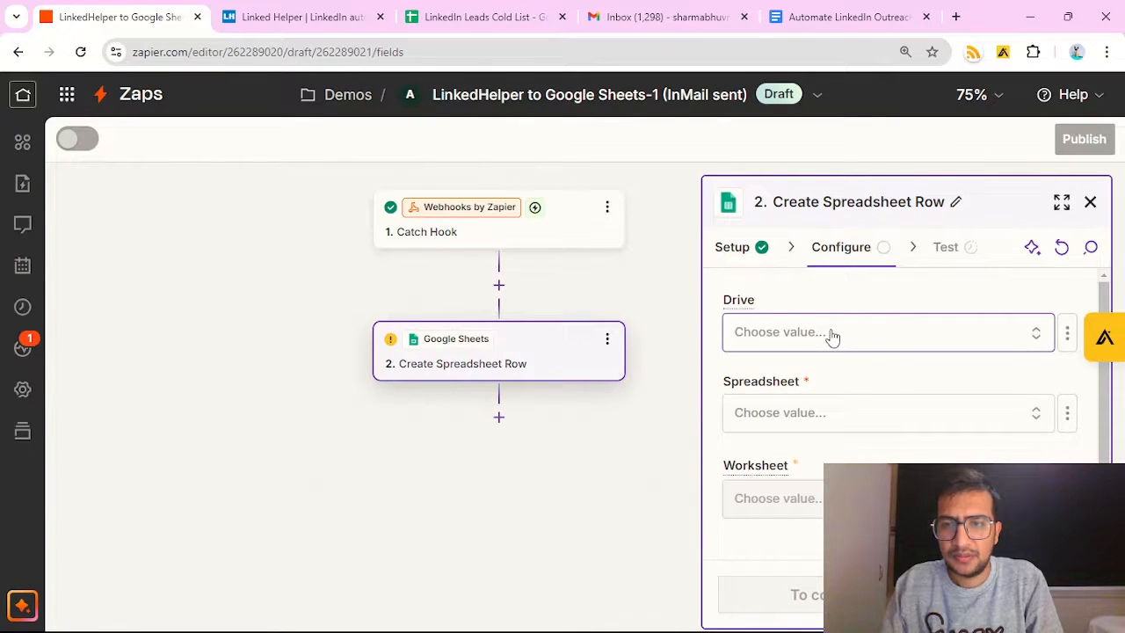
- Set the destination to My Google Drive, the LinkedIn Leads Cold List spreadsheet and its Sheet1 worksheet
click(831, 335)
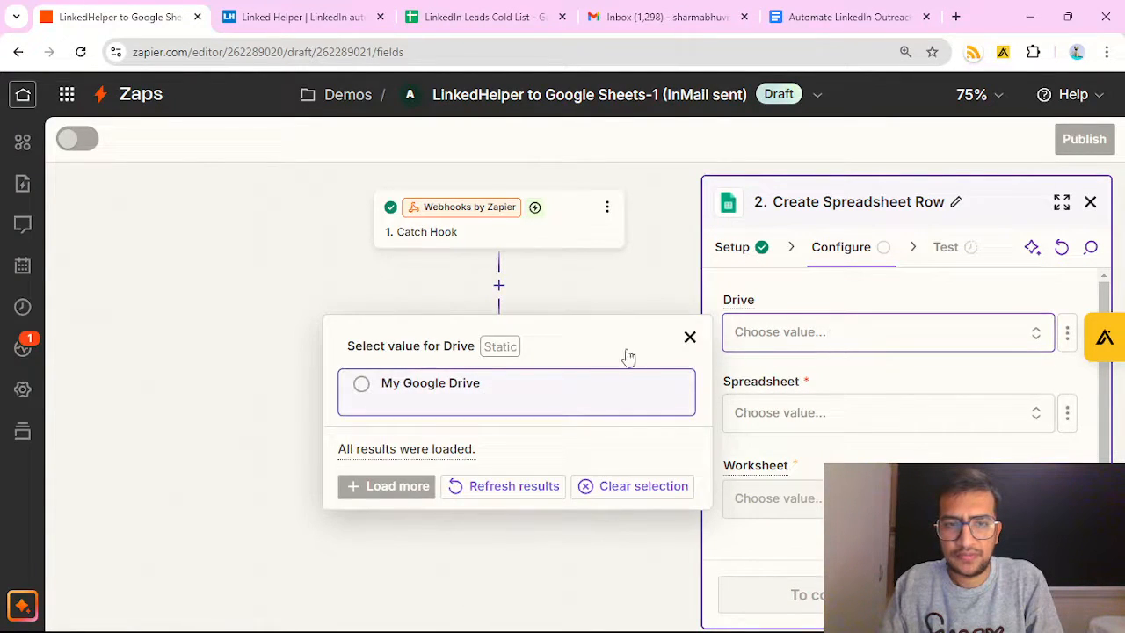
click(582, 386)
click(860, 419)
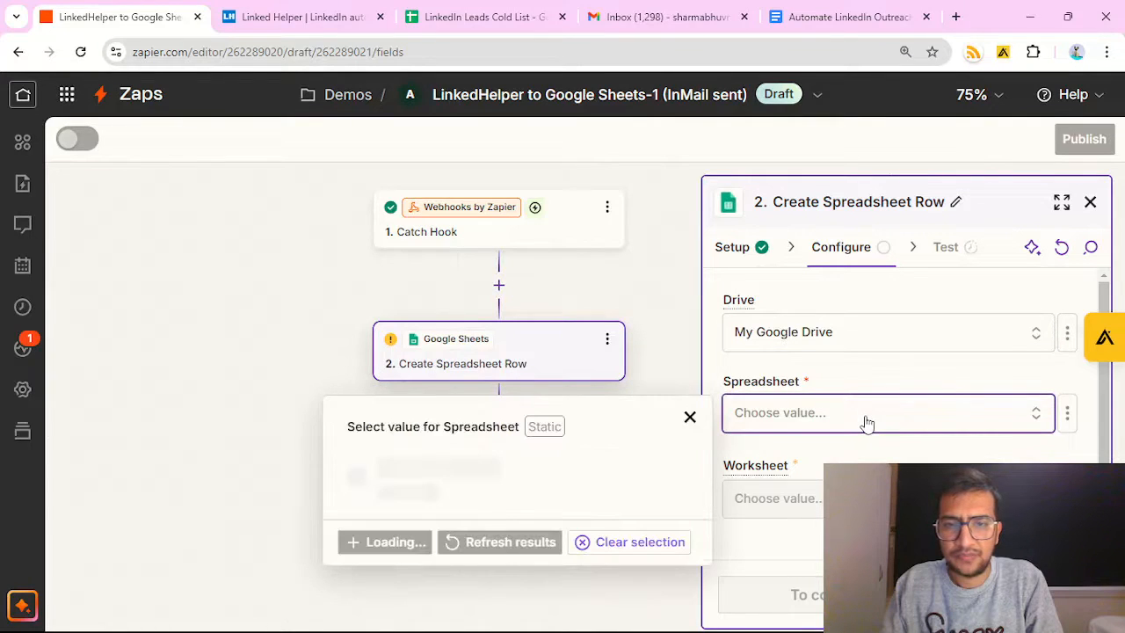
click(440, 369)
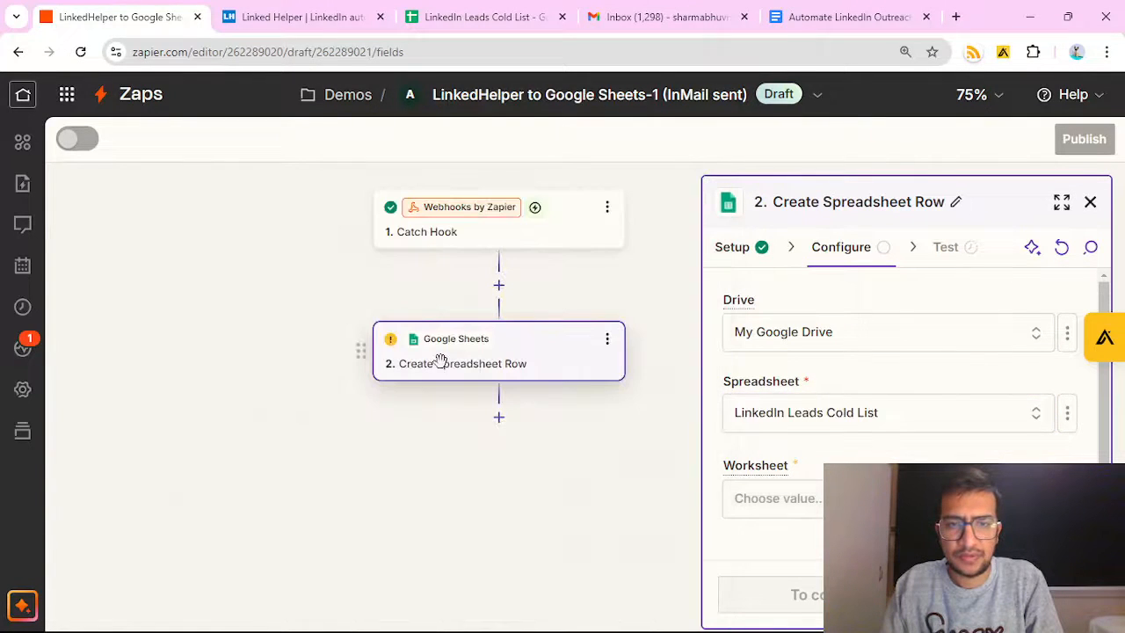
click(773, 488)
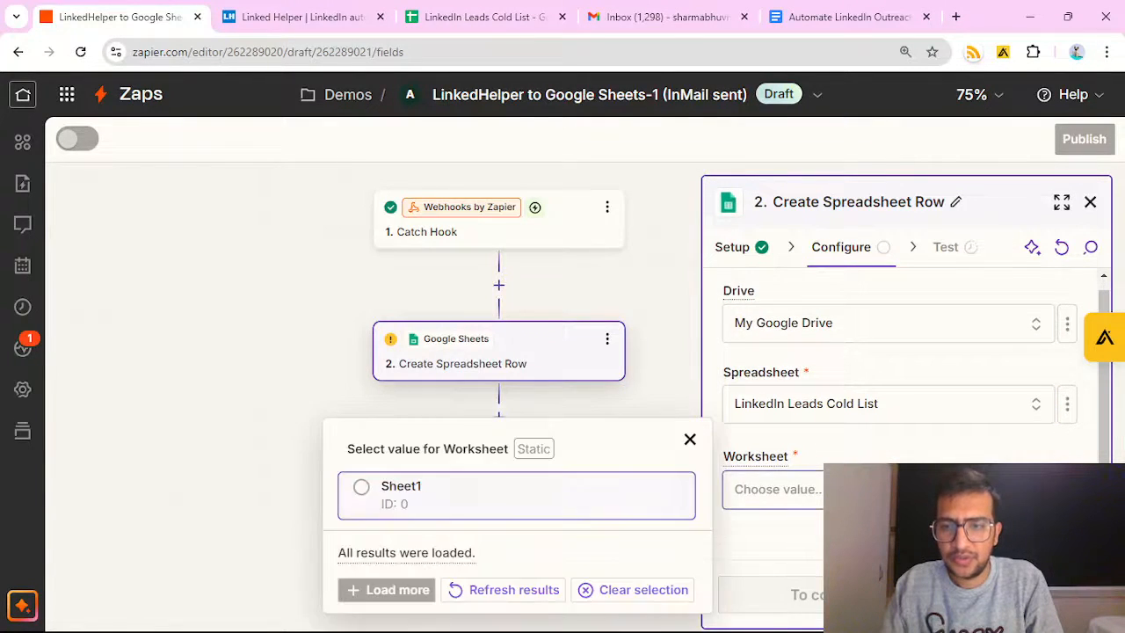
click(431, 519)
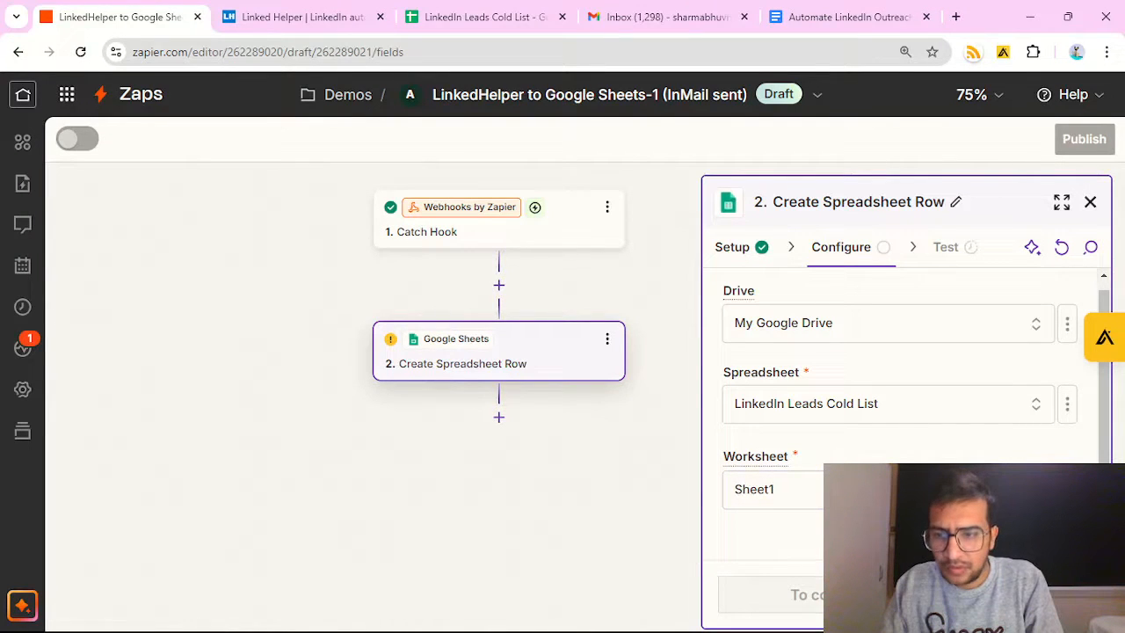
- Map the Name column to the Full Name value from the Catch Hook data
scroll(919, 402, down, 2)
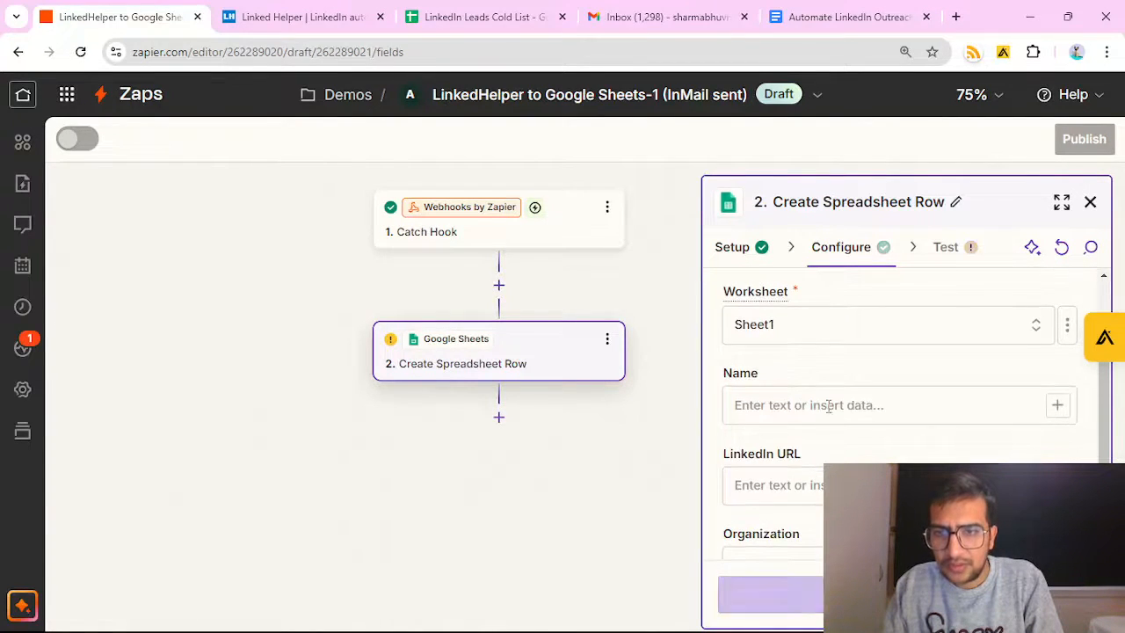
click(920, 404)
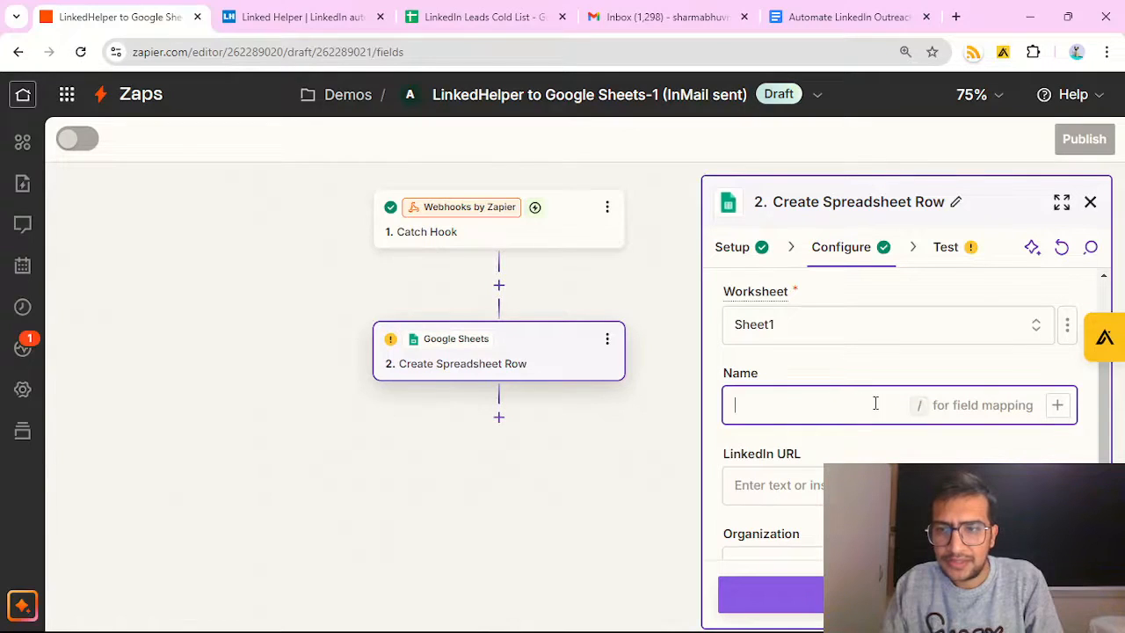
click(1057, 404)
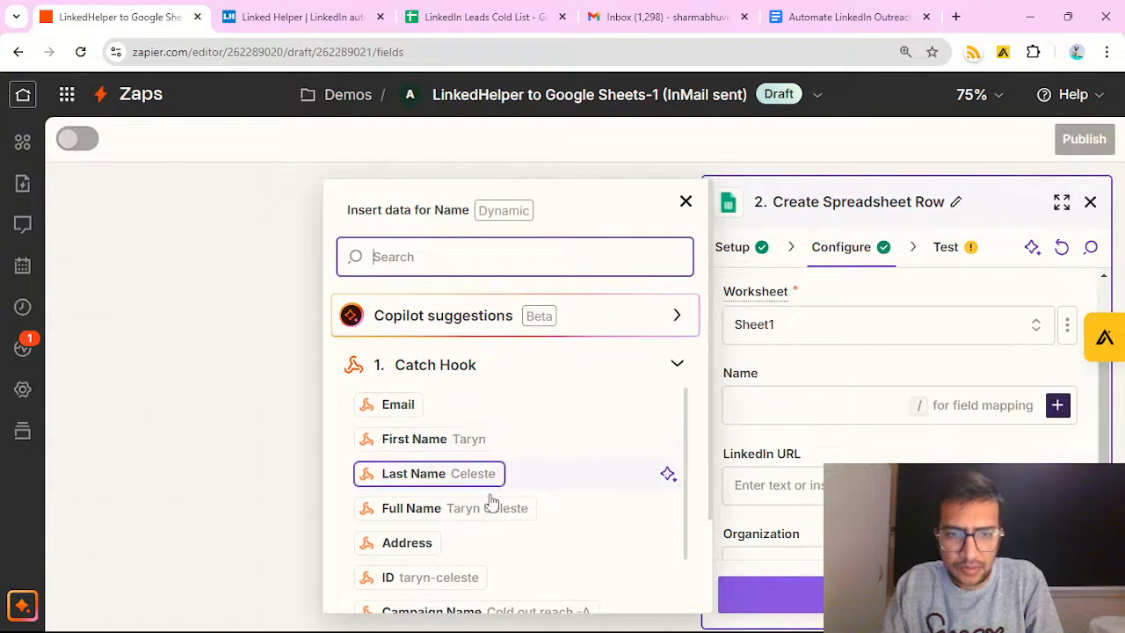
click(527, 510)
click(851, 448)
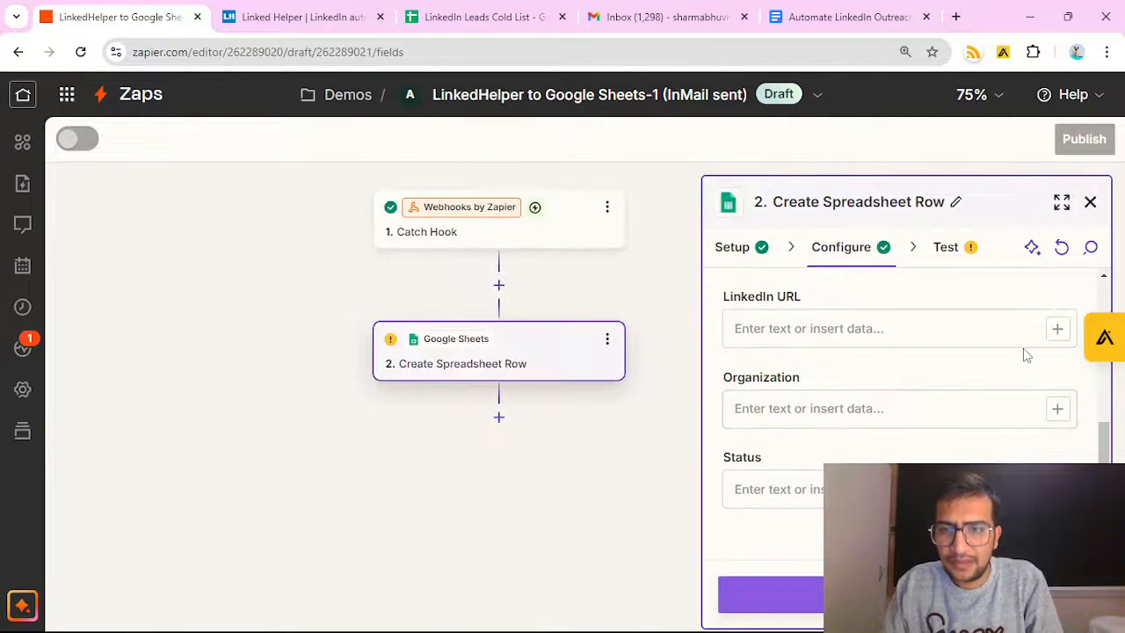
- Search the Catch Hook data for "url" and map the LinkedIn URL column to Profile Url
click(1057, 327)
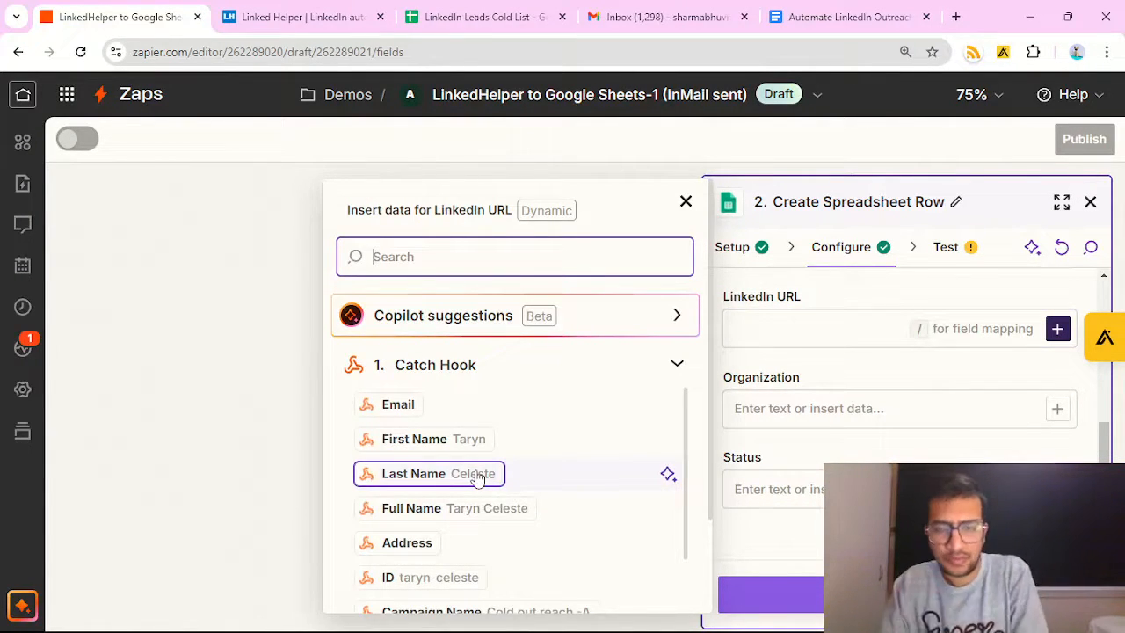
scroll(496, 512, down, 2)
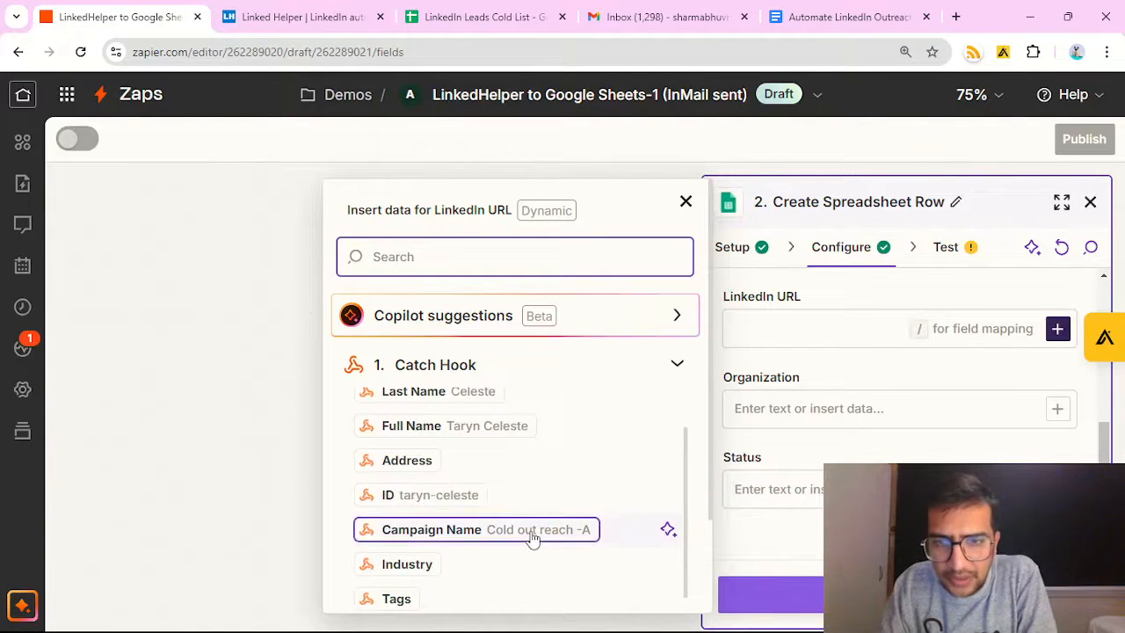
scroll(527, 537, down, 4)
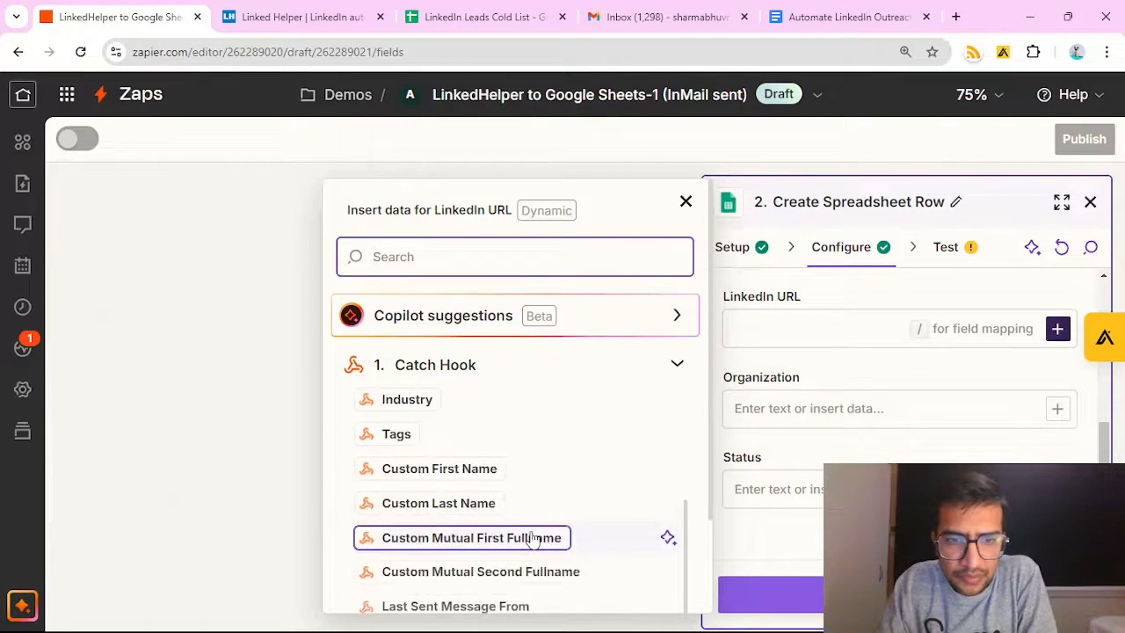
scroll(523, 527, down, 2)
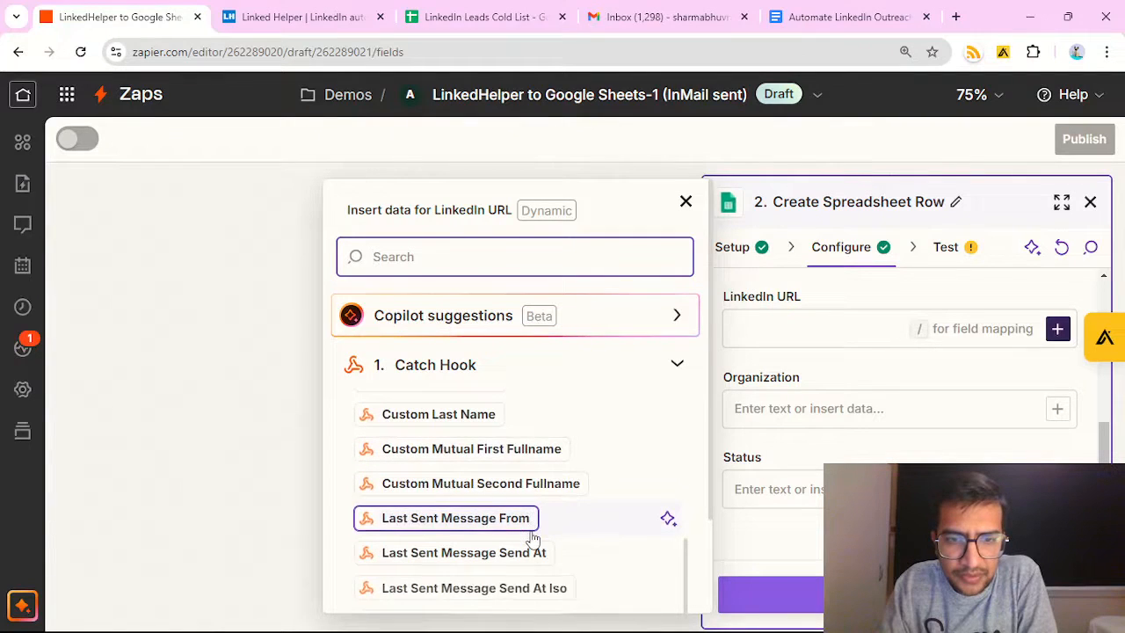
click(466, 261)
text(url)
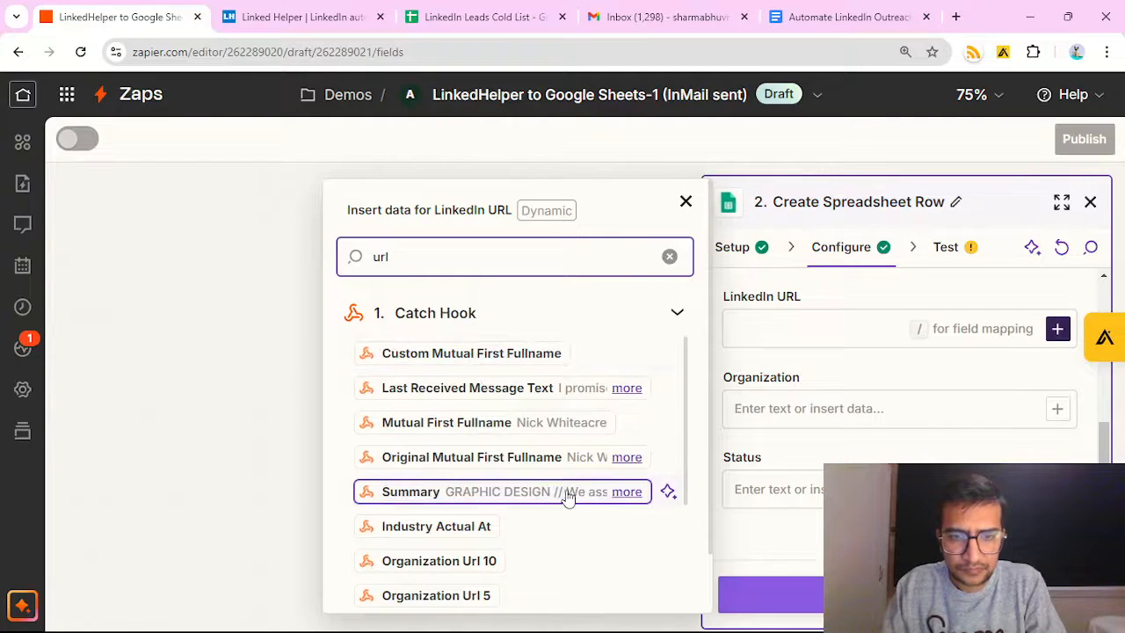
scroll(571, 493, down, 1)
scroll(568, 498, down, 3)
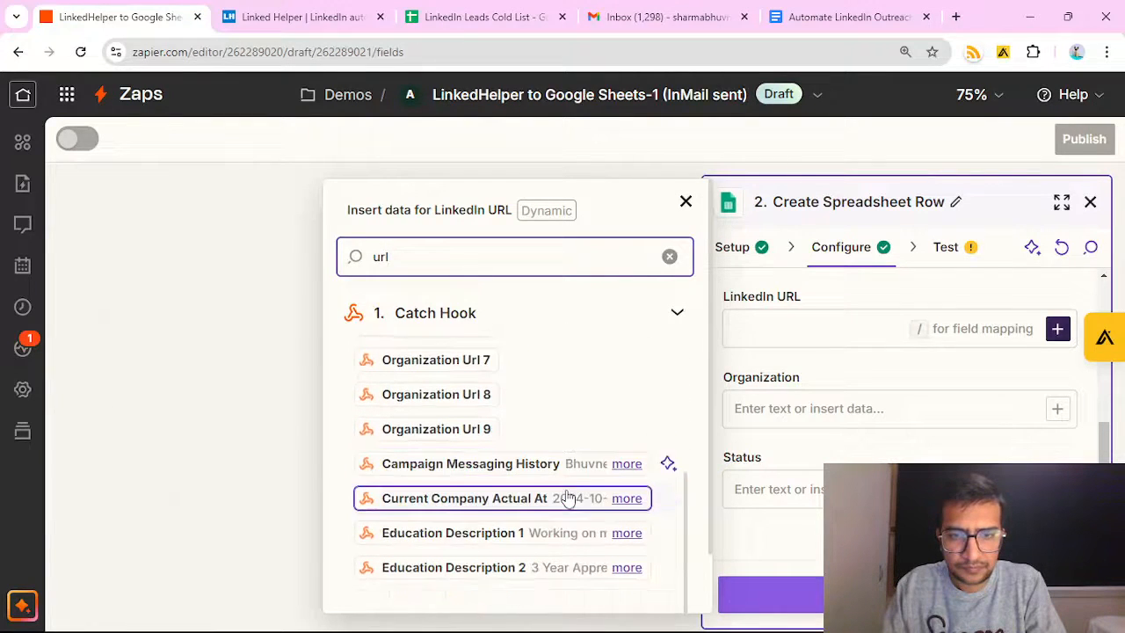
scroll(569, 498, down, 2)
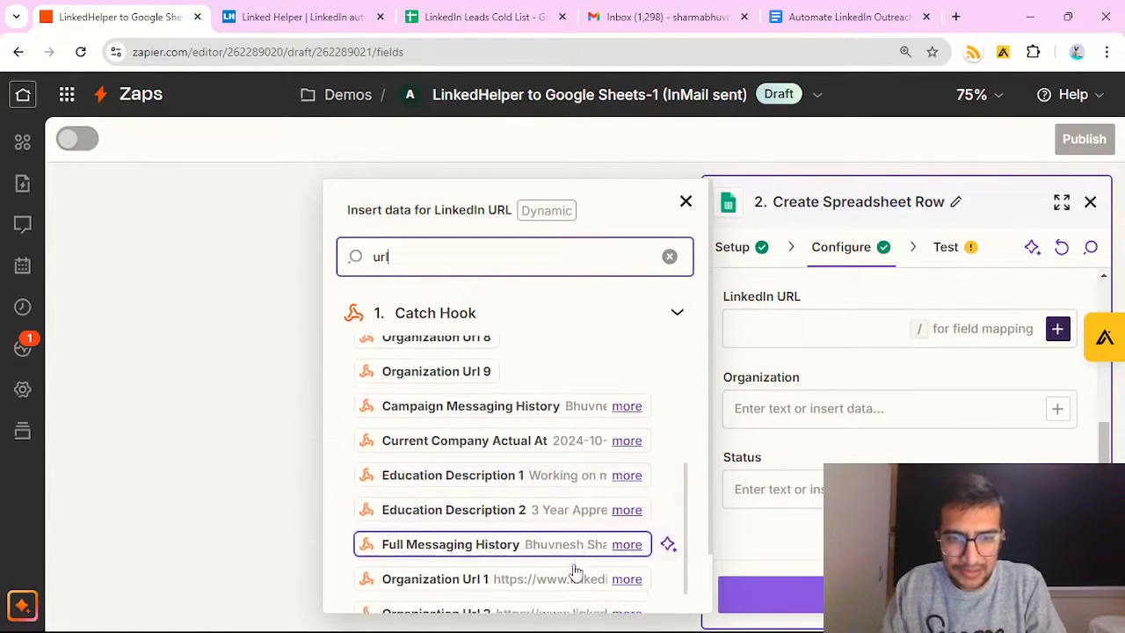
scroll(585, 527, down, 1)
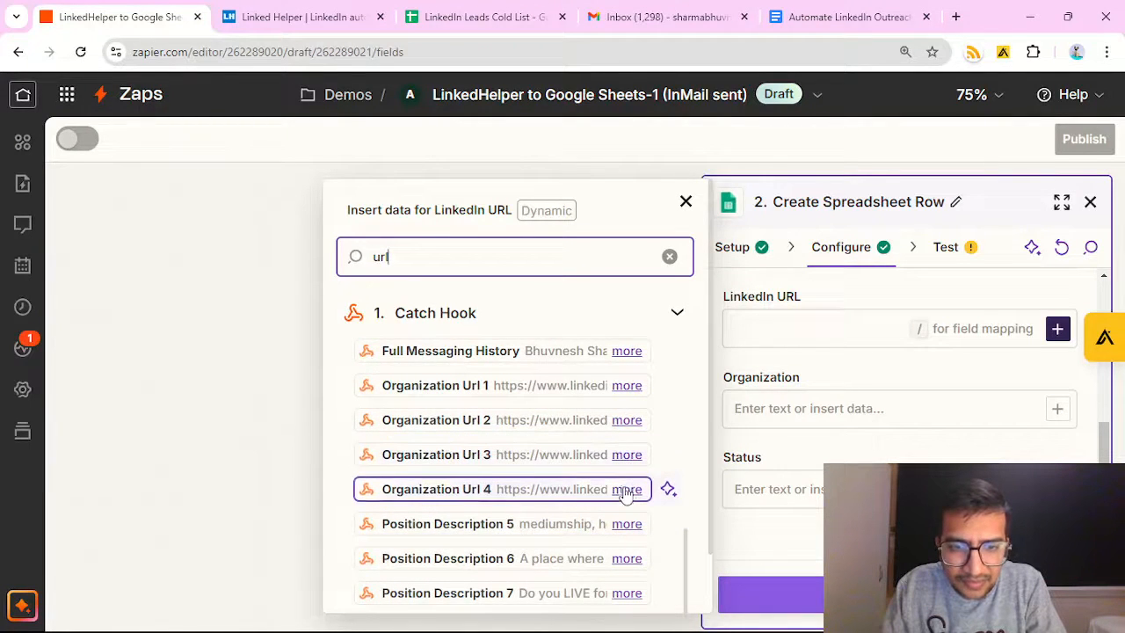
scroll(625, 492, down, 1)
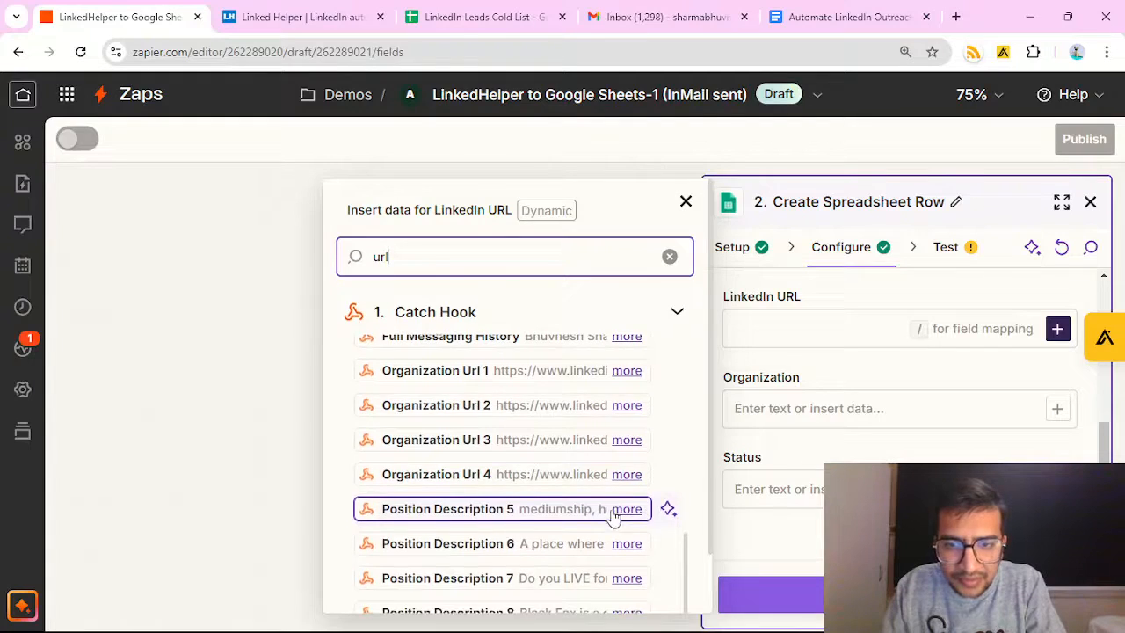
scroll(615, 517, down, 1)
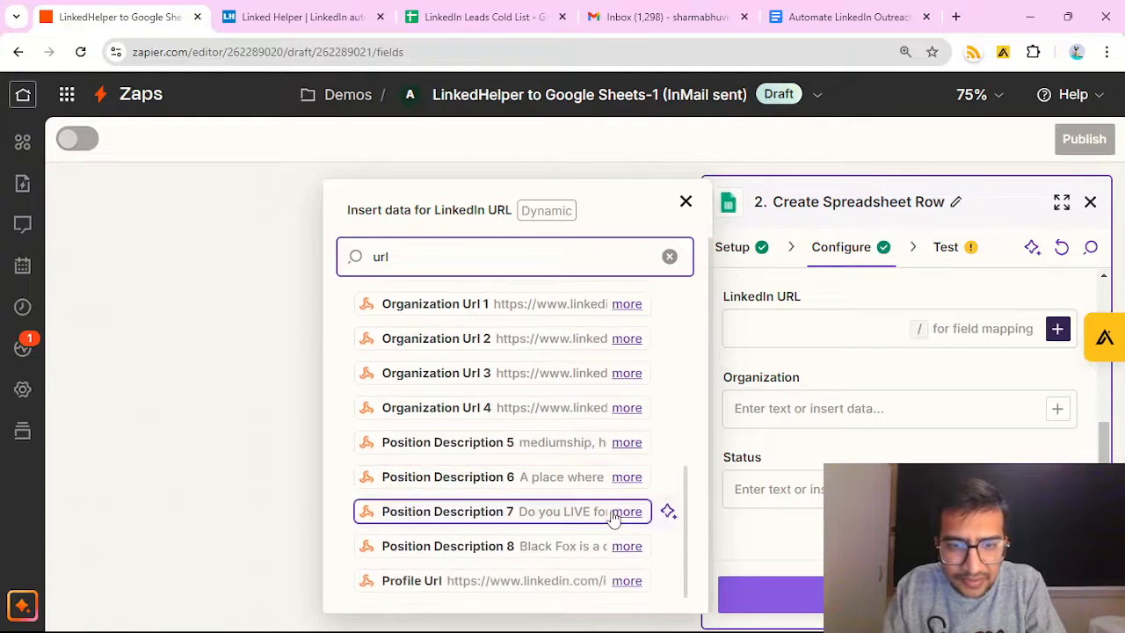
click(428, 584)
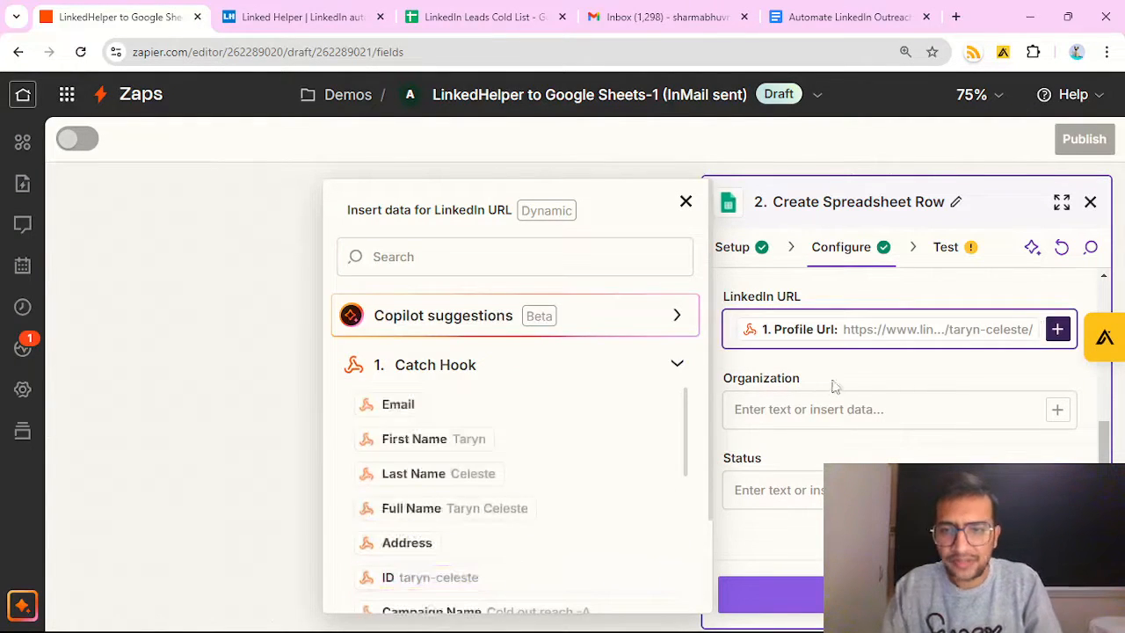
click(837, 384)
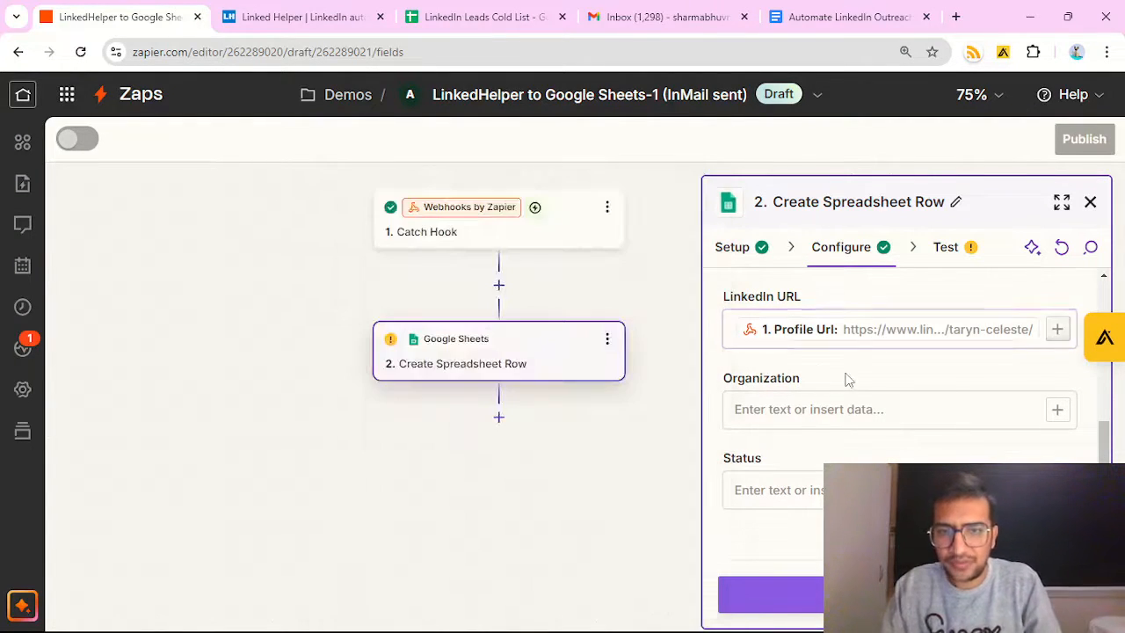
- Look for an organization field for the Organization column by searching the Catch Hook data for "organiza"
click(1058, 409)
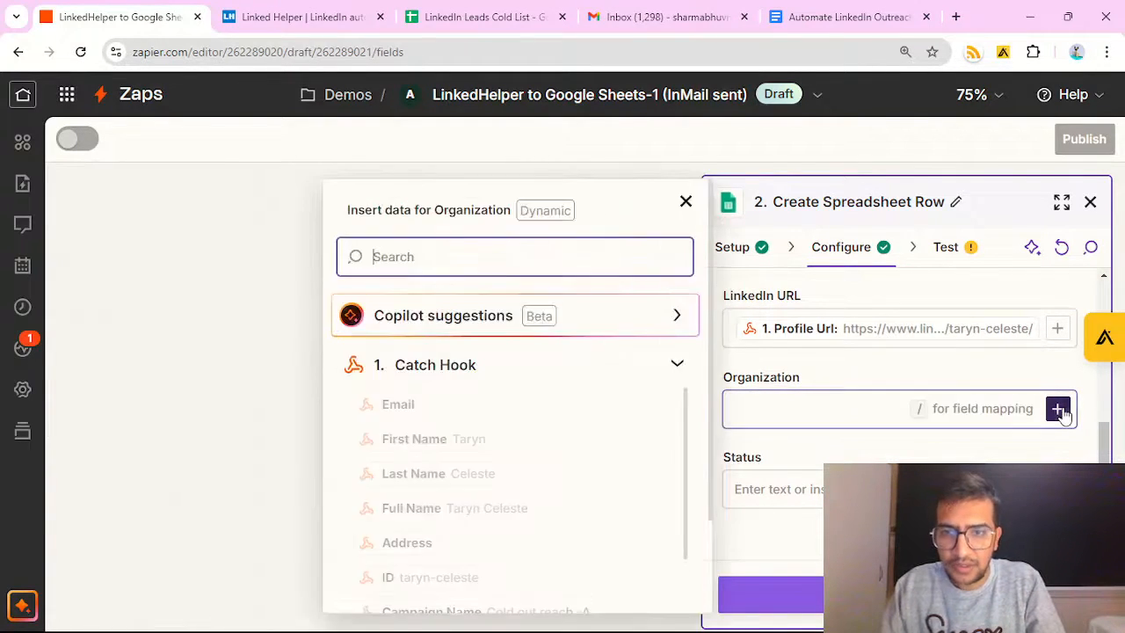
scroll(542, 435, down, 2)
scroll(543, 453, down, 5)
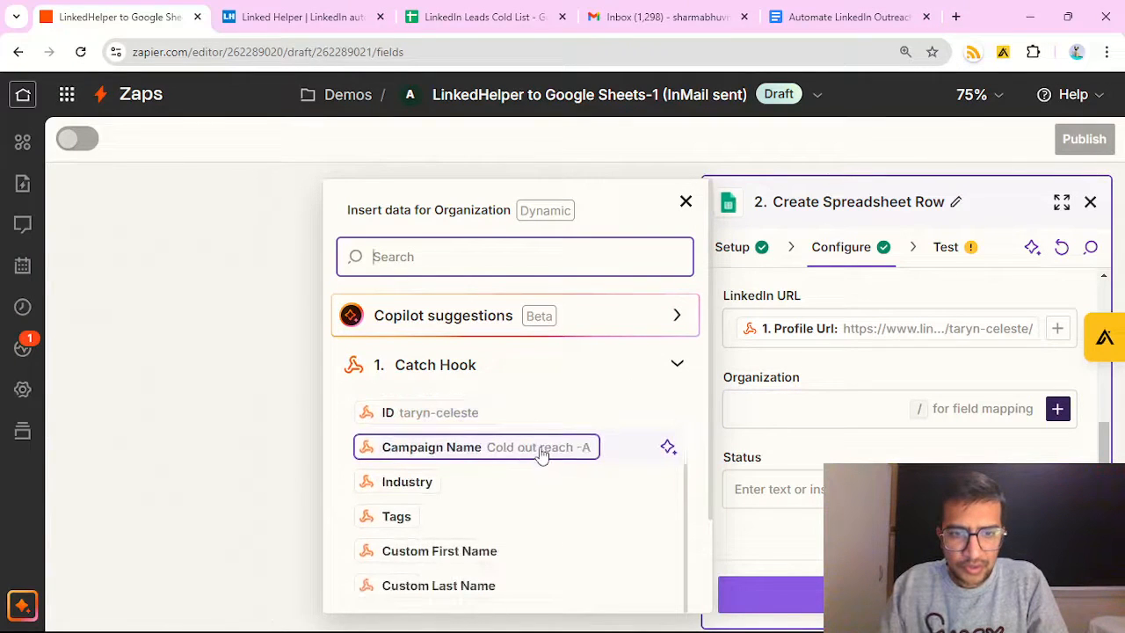
scroll(545, 463, down, 3)
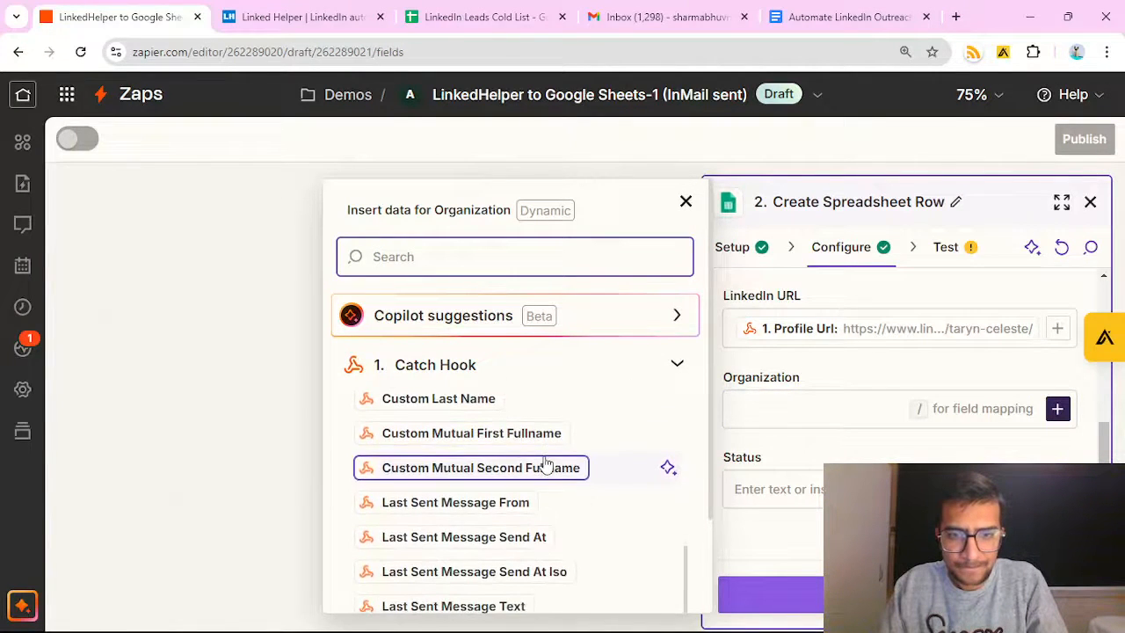
click(510, 252)
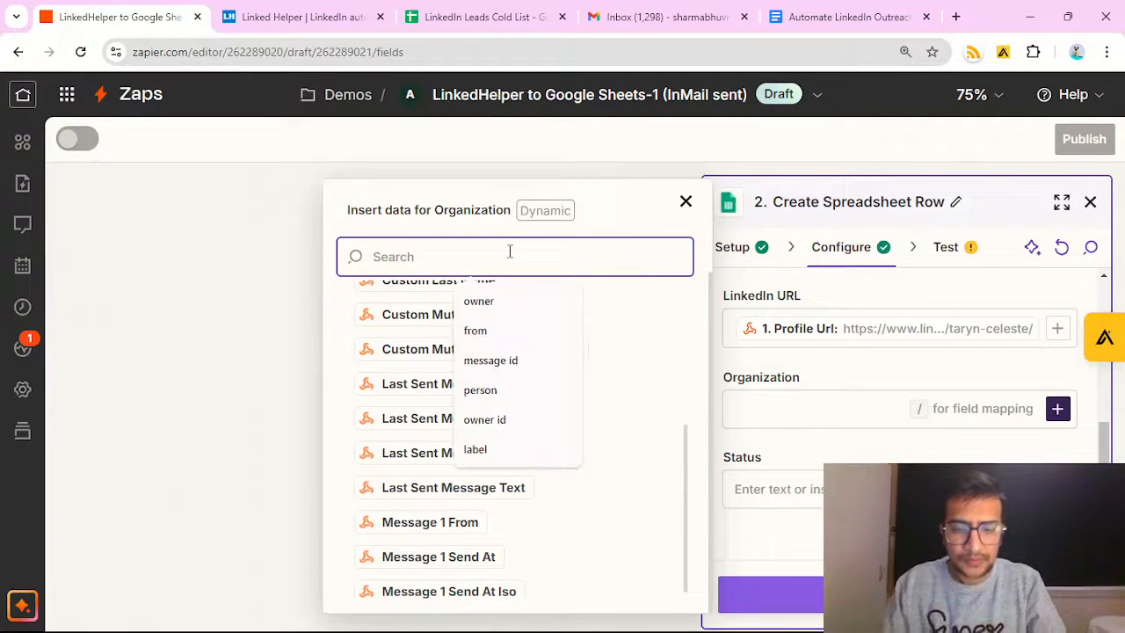
text(organisa)
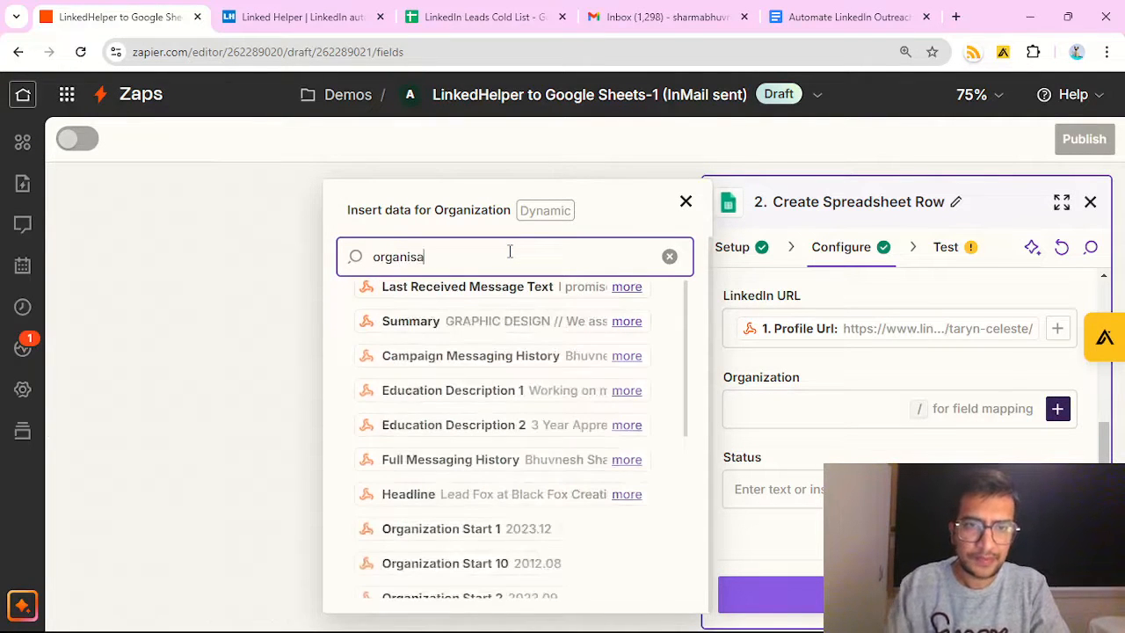
key(BackSpace)
key(BackSpace)
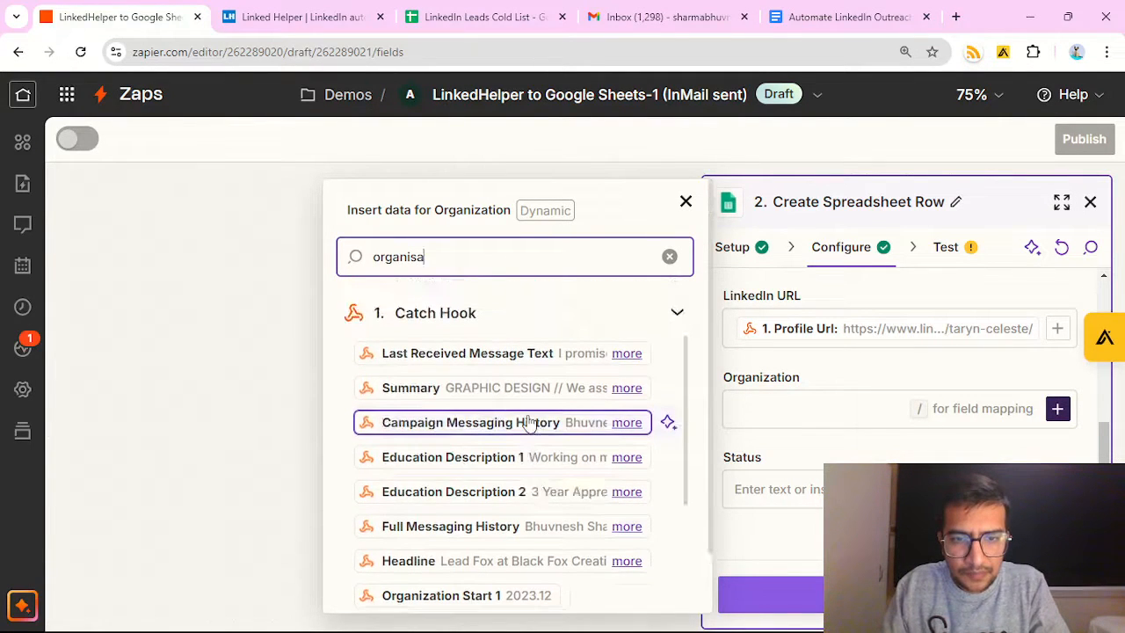
text(za)
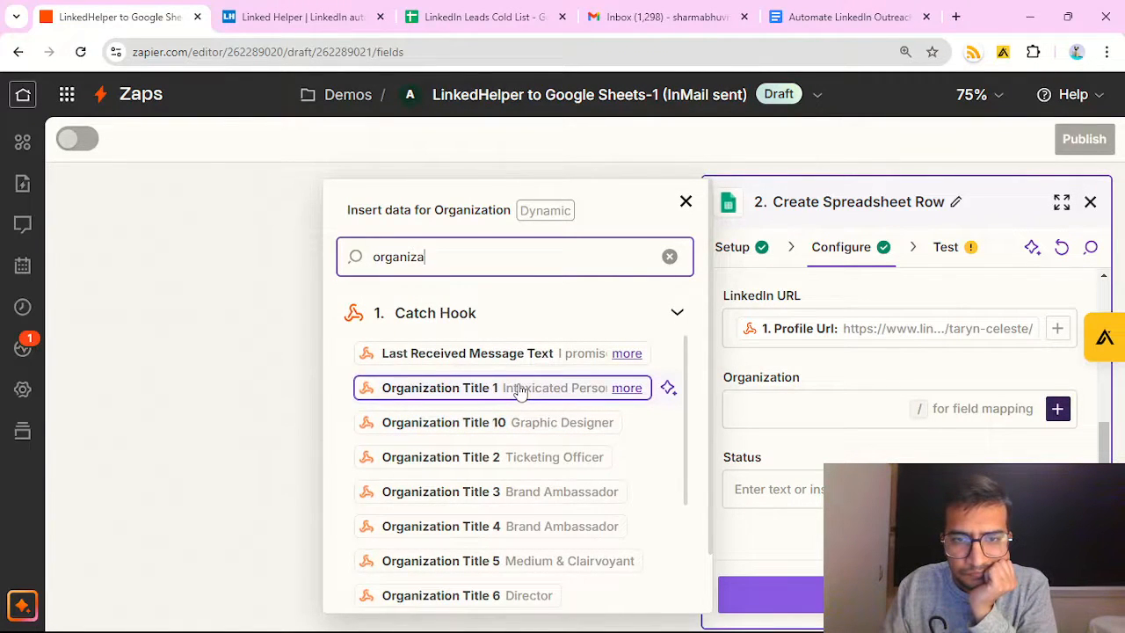
- Map the Organization column to the Organization Title 1 value from the Catch Hook data
scroll(527, 392, down, 2)
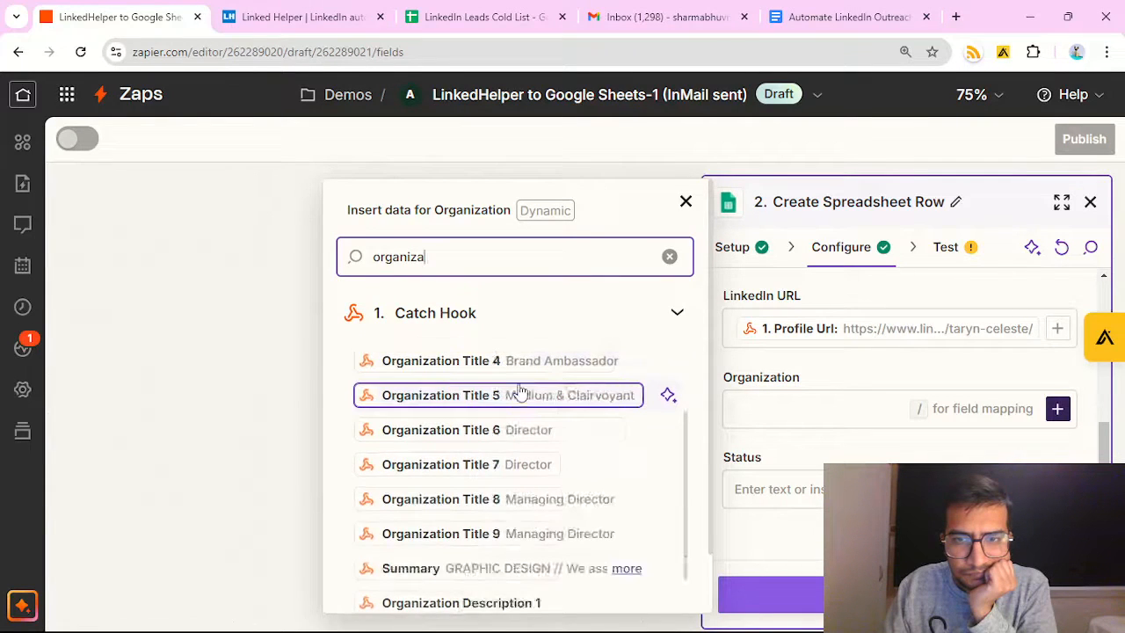
scroll(545, 430, down, 1)
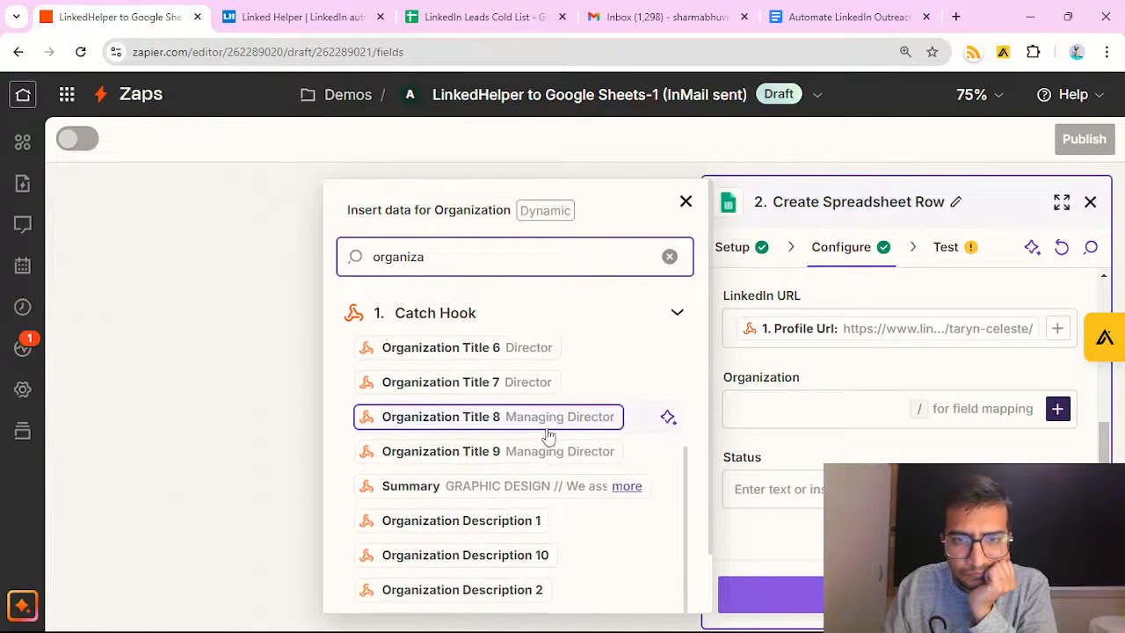
scroll(569, 474, down, 1)
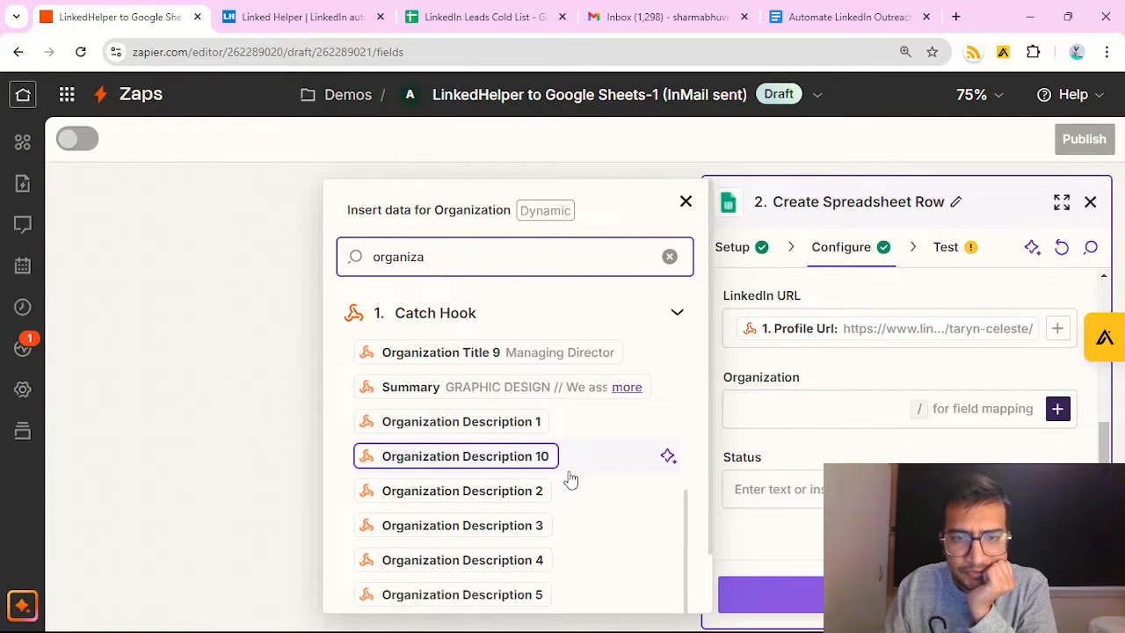
scroll(569, 479, down, 5)
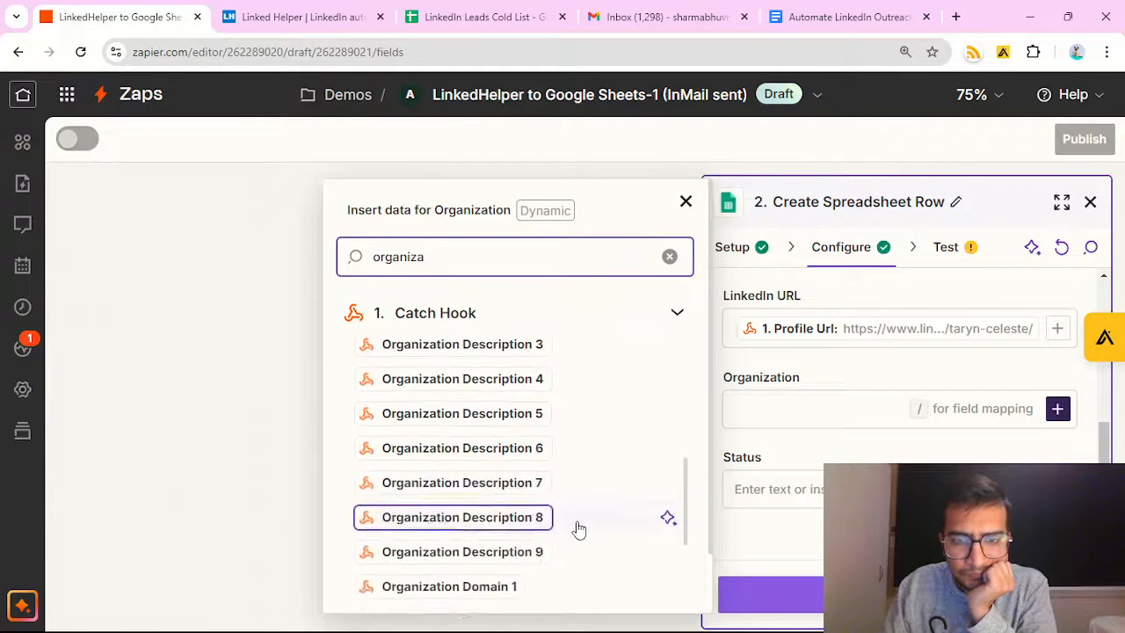
scroll(578, 529, down, 5)
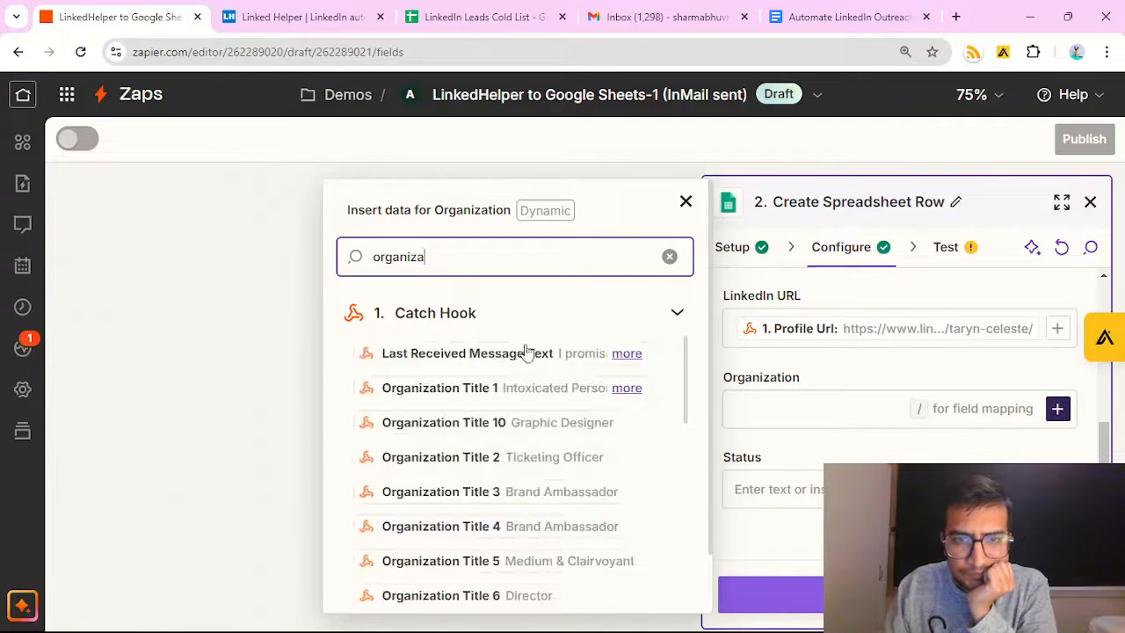
click(498, 397)
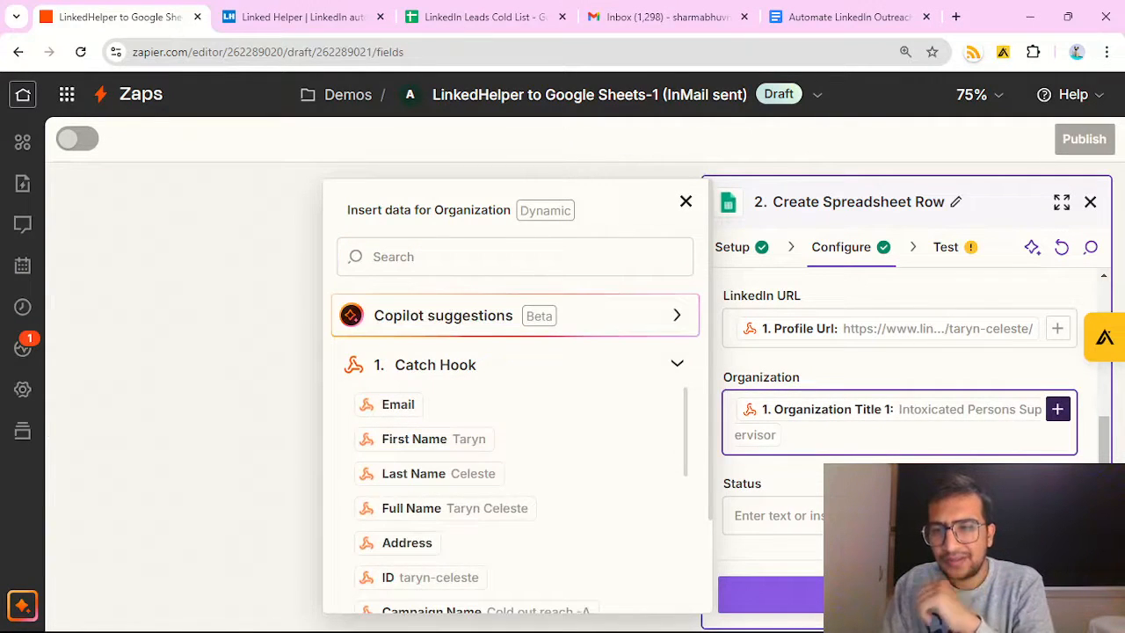
key(Escape)
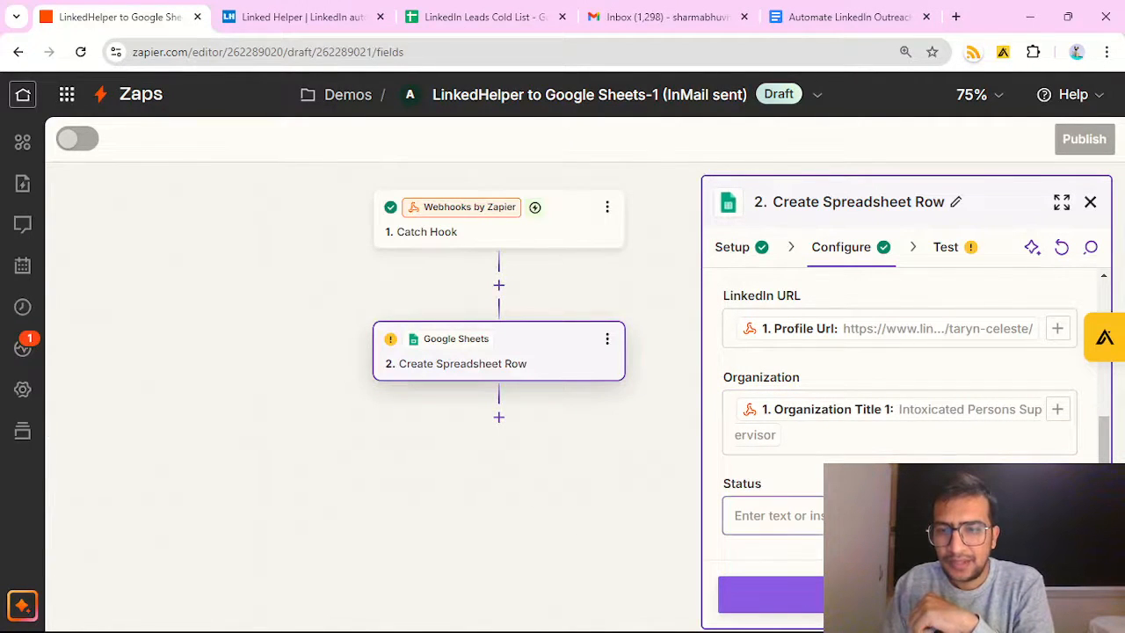
- Set the Status column to "InMail Sent", continue, and test the Create Spreadsheet Row step
click(887, 515)
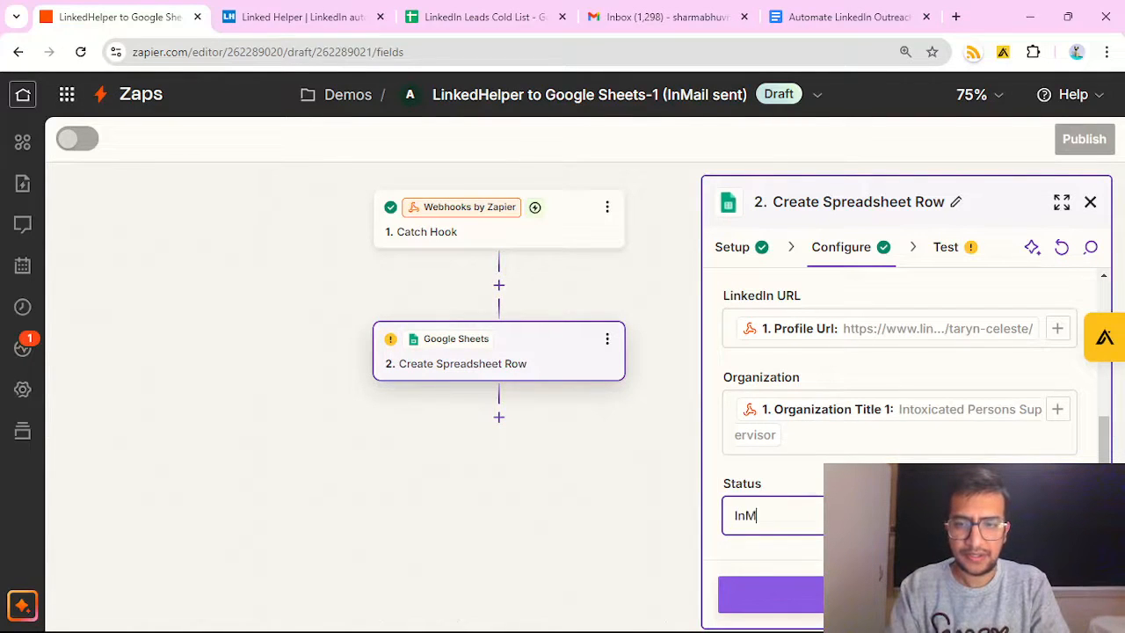
text(InMail Sent)
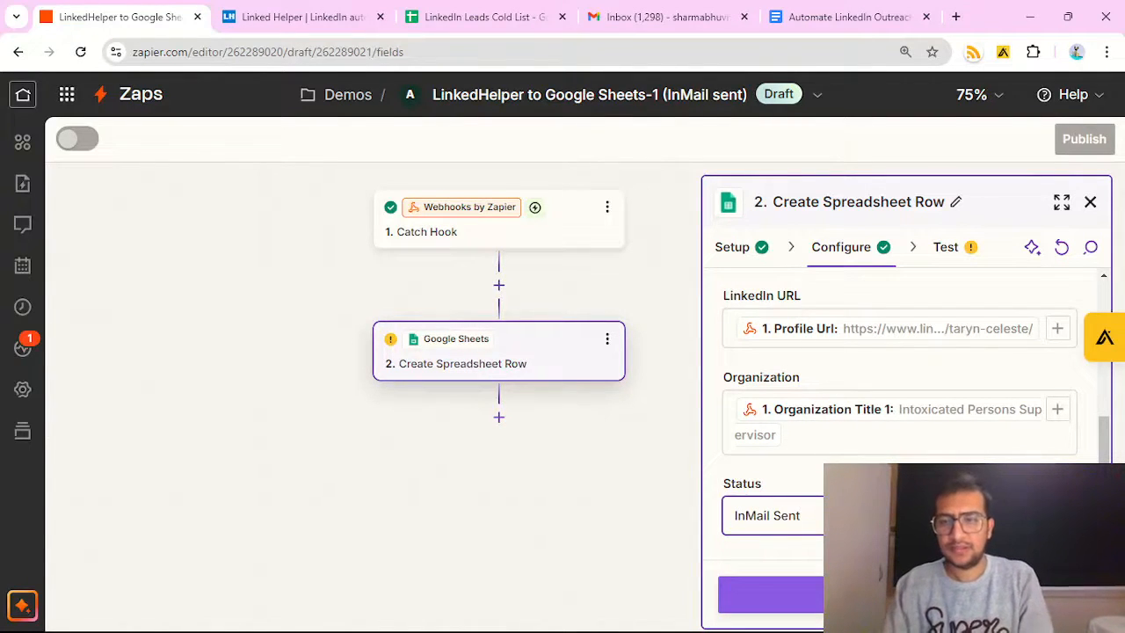
key(Tab)
key(Return)
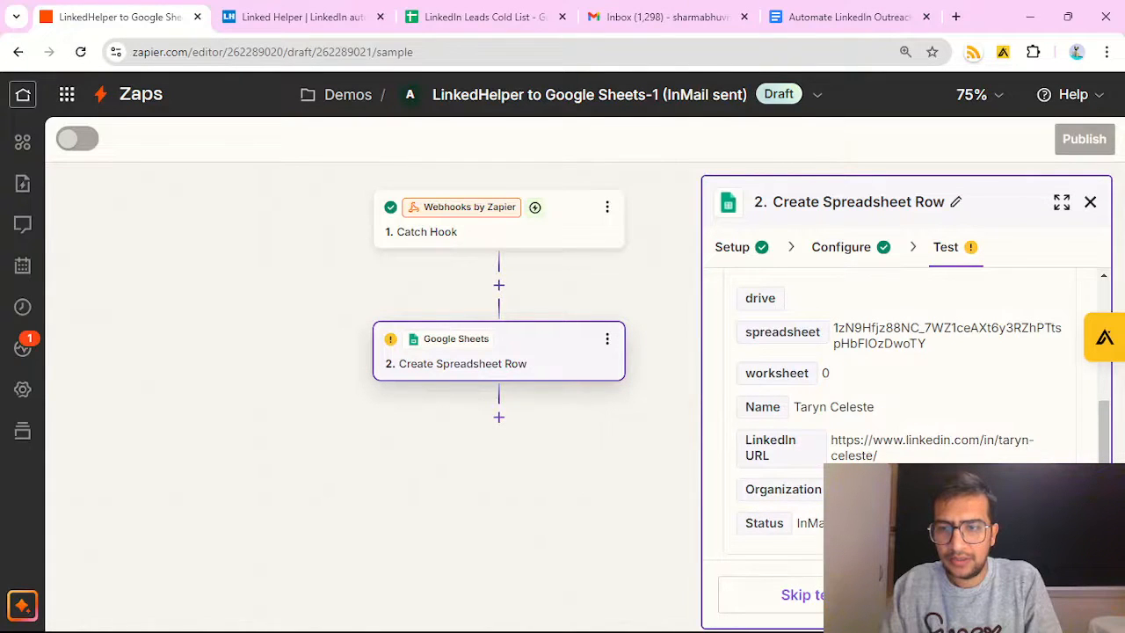
key(Return)
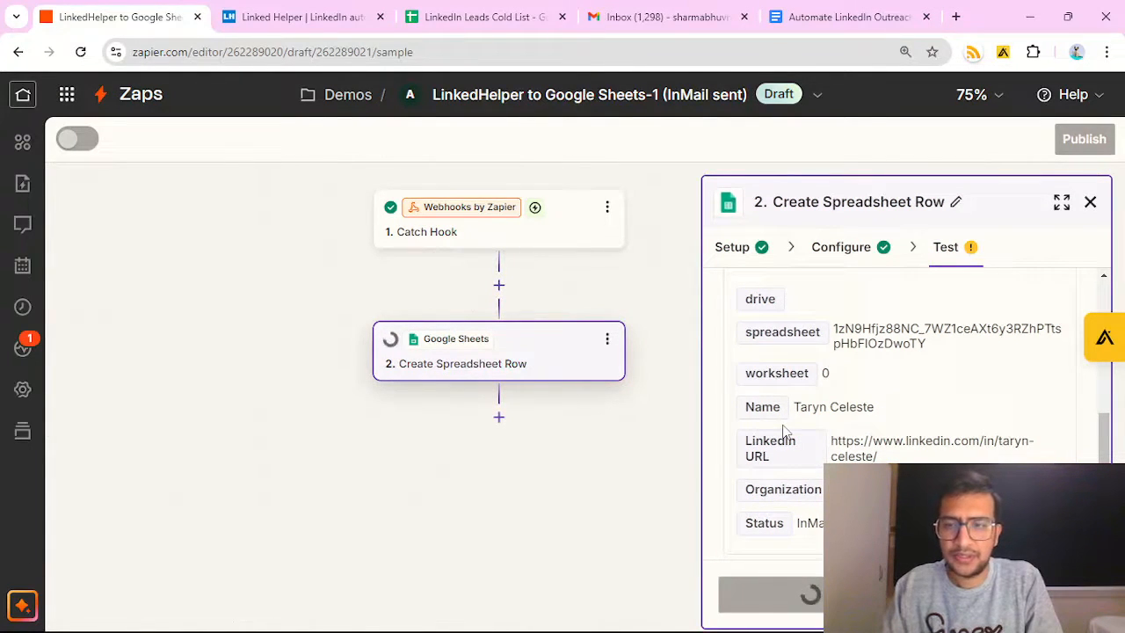
- Check the test row and its status in the LinkedIn Leads Cold List spreadsheet
click(515, 11)
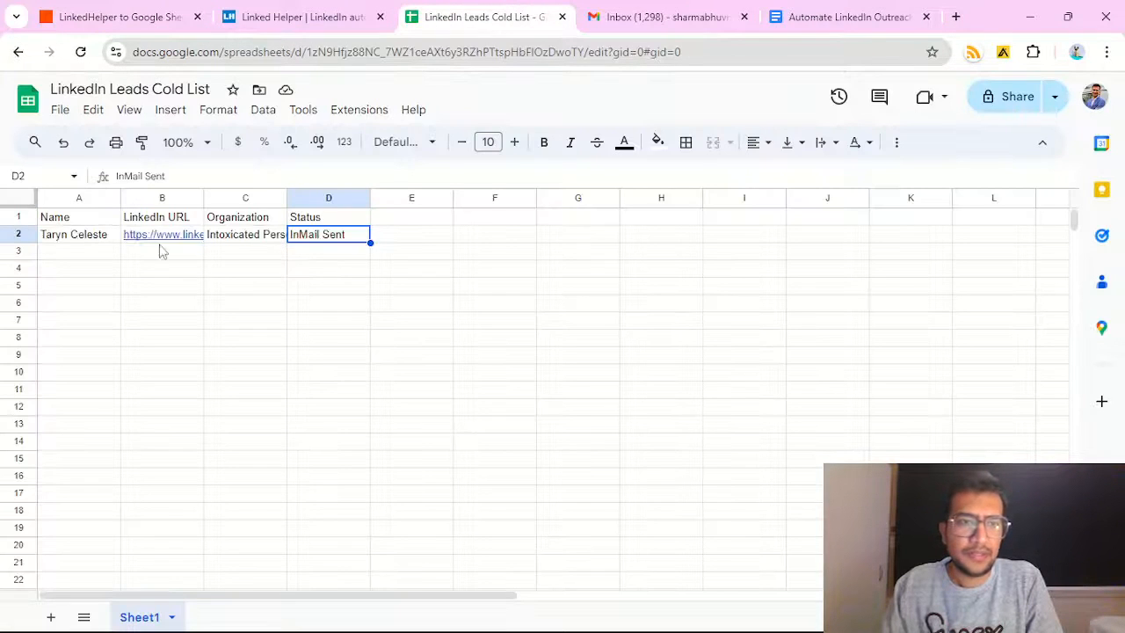
click(97, 253)
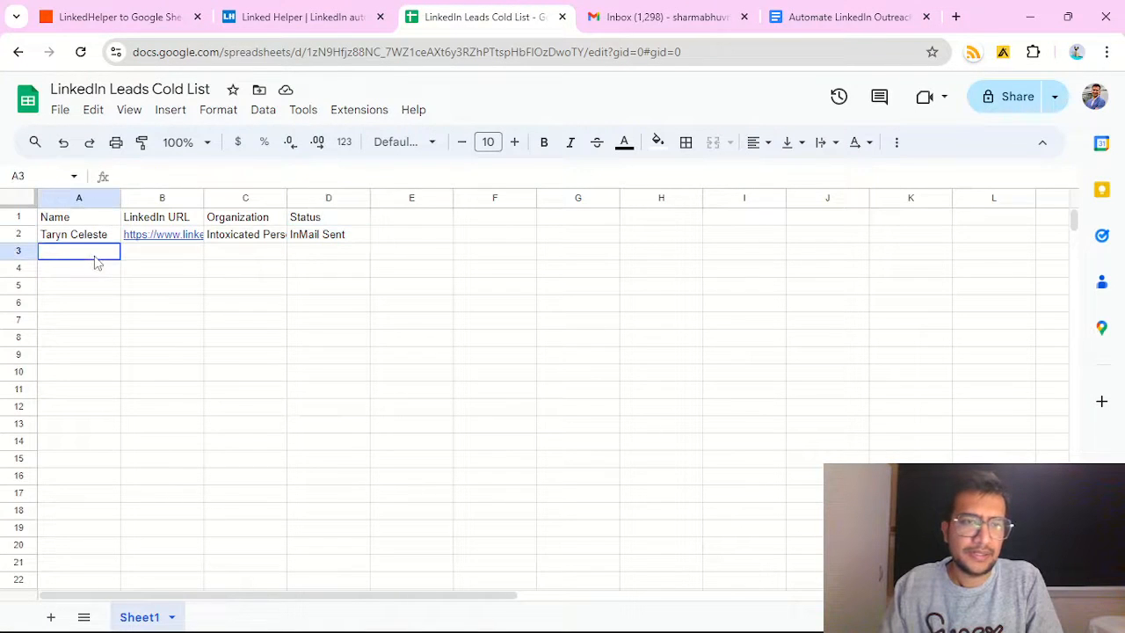
click(315, 238)
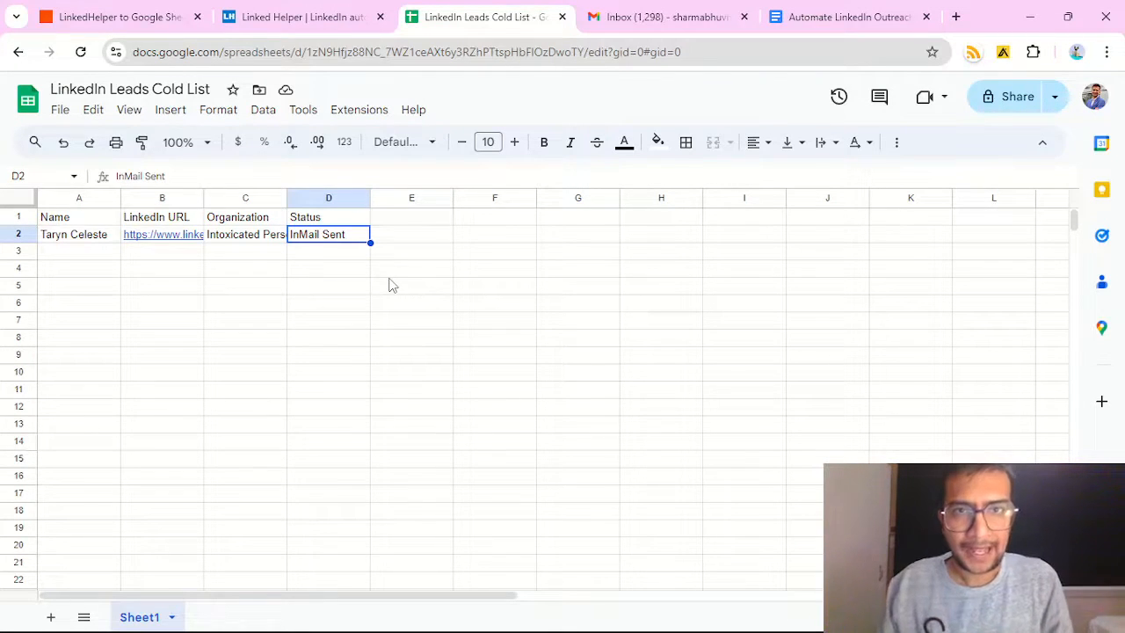
- Return to Zapier and publish the LinkedHelper to Google Sheets-1 (InMail sent) zap
click(186, 10)
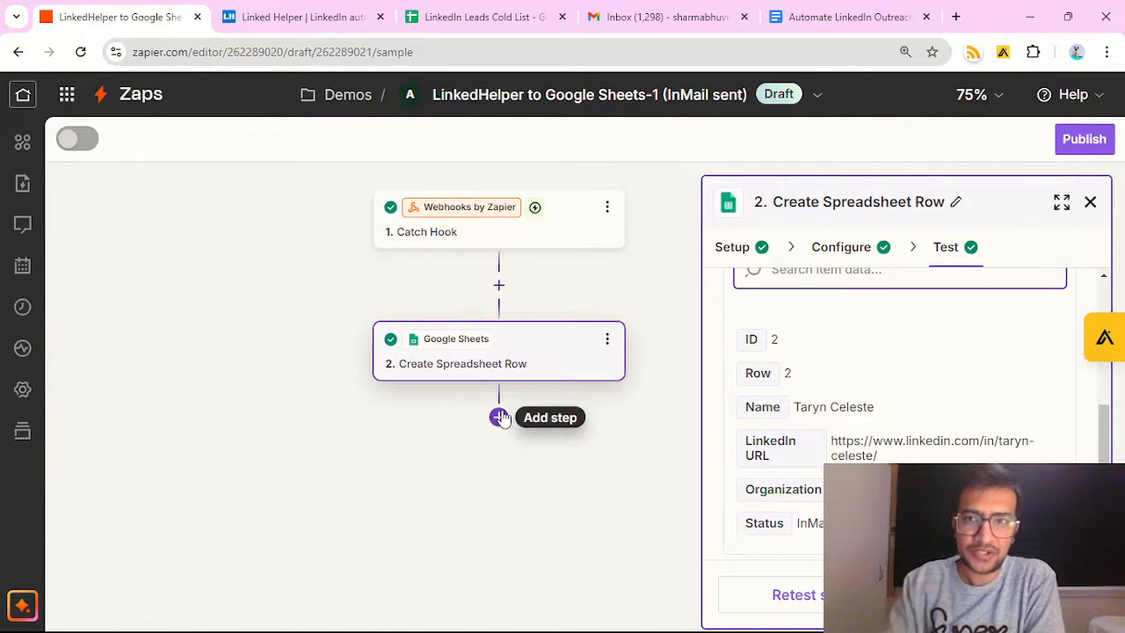
click(1086, 142)
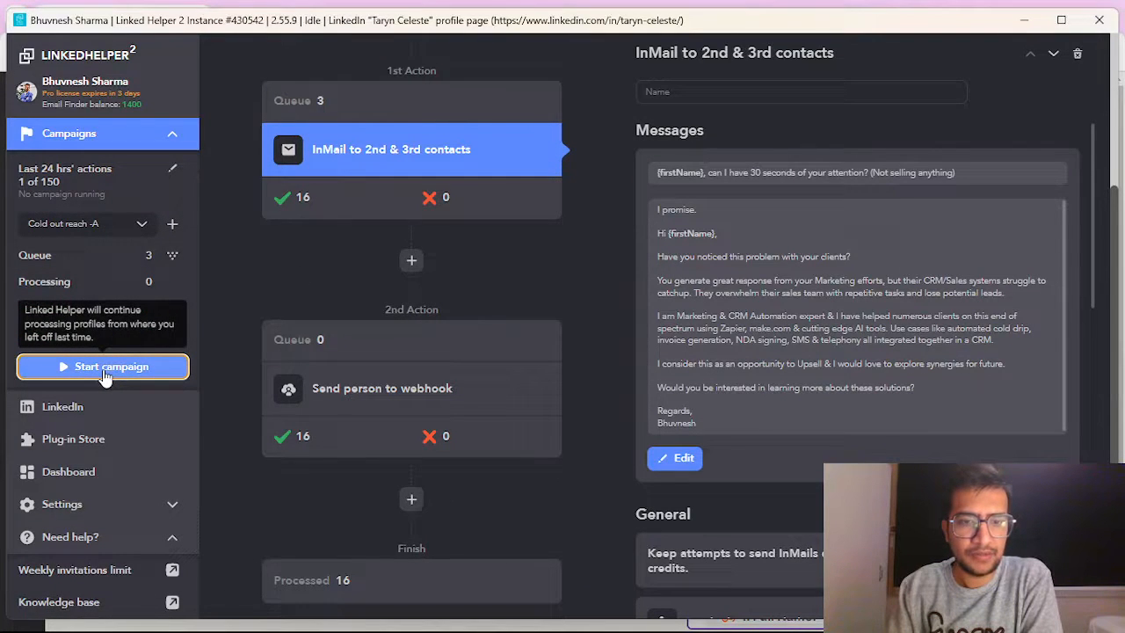
- Run the Cold out reach -A campaign in Linked Helper until another contact passes through both actions, and stop it
click(104, 373)
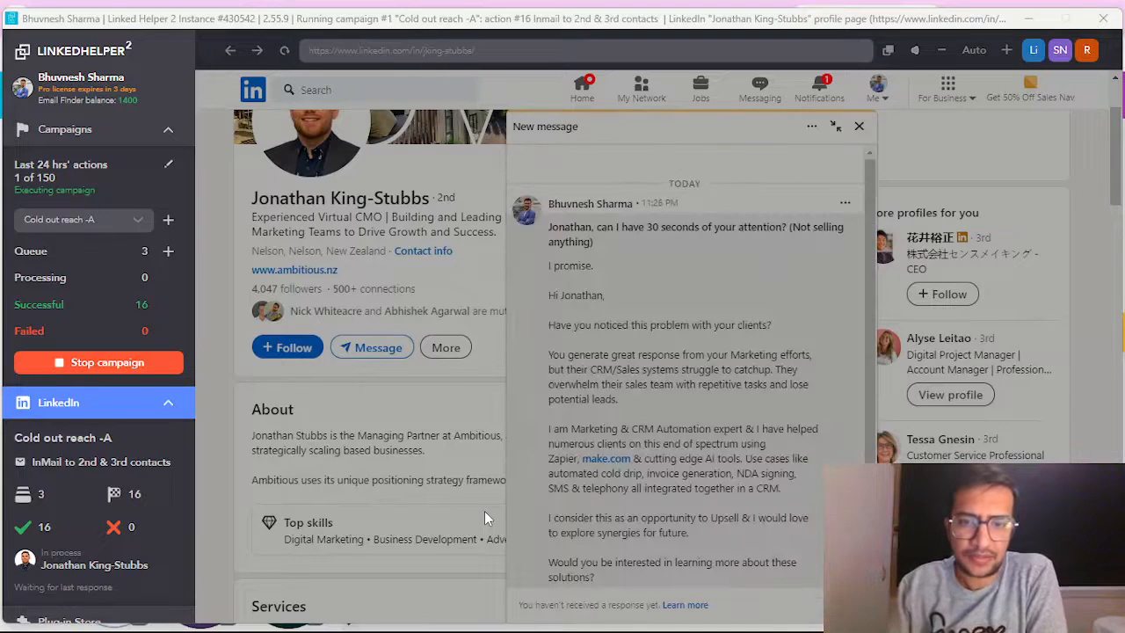
click(77, 253)
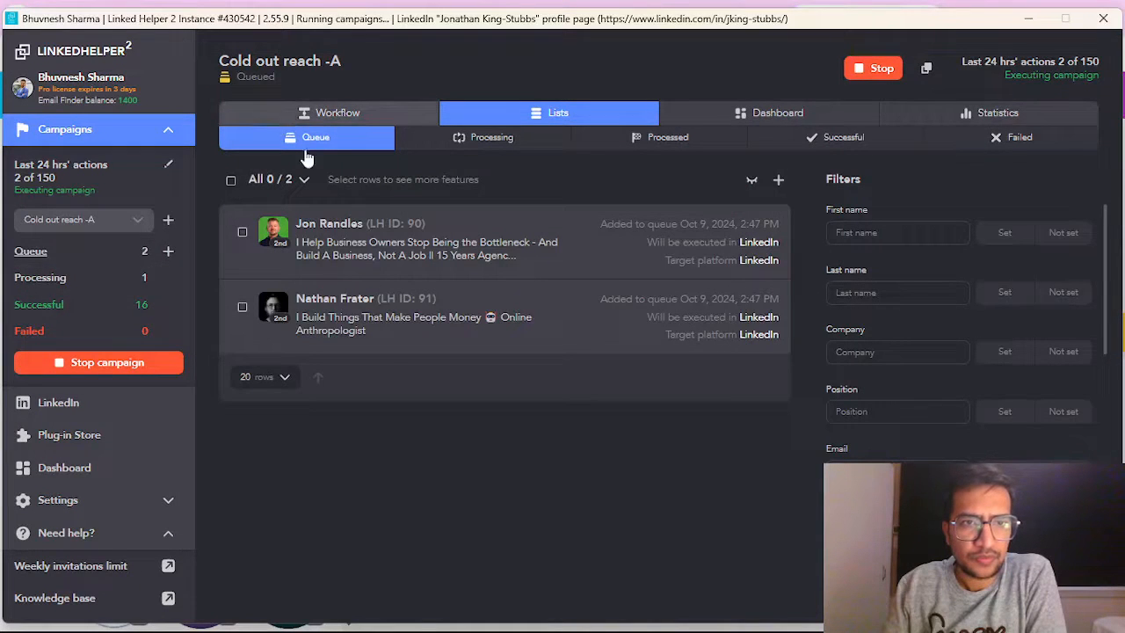
click(323, 114)
scroll(405, 339, down, 2)
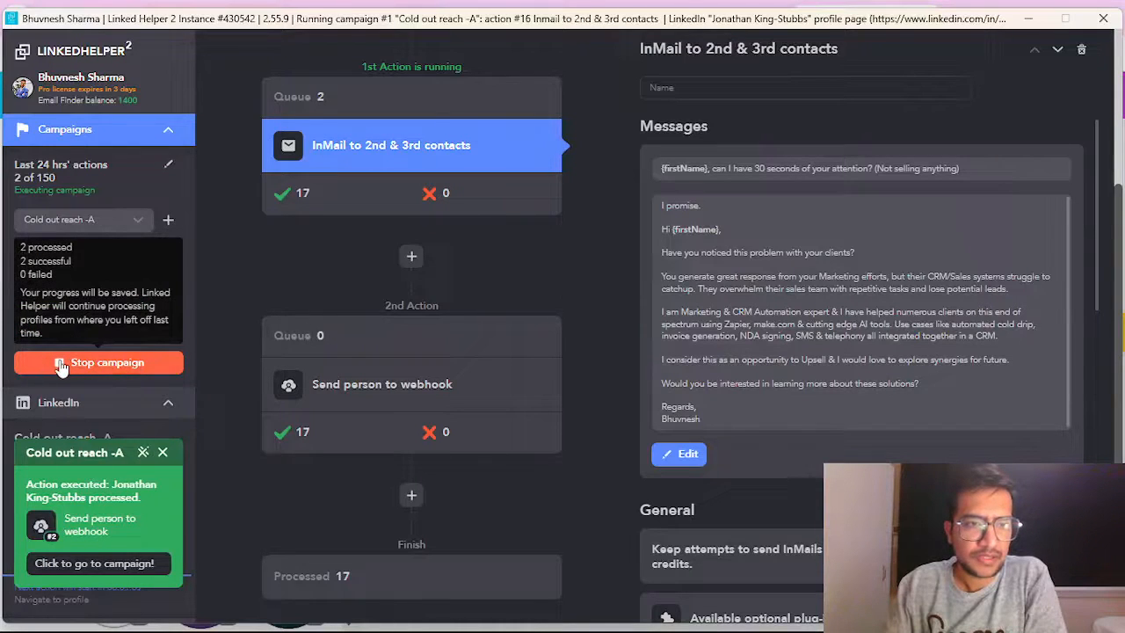
click(61, 366)
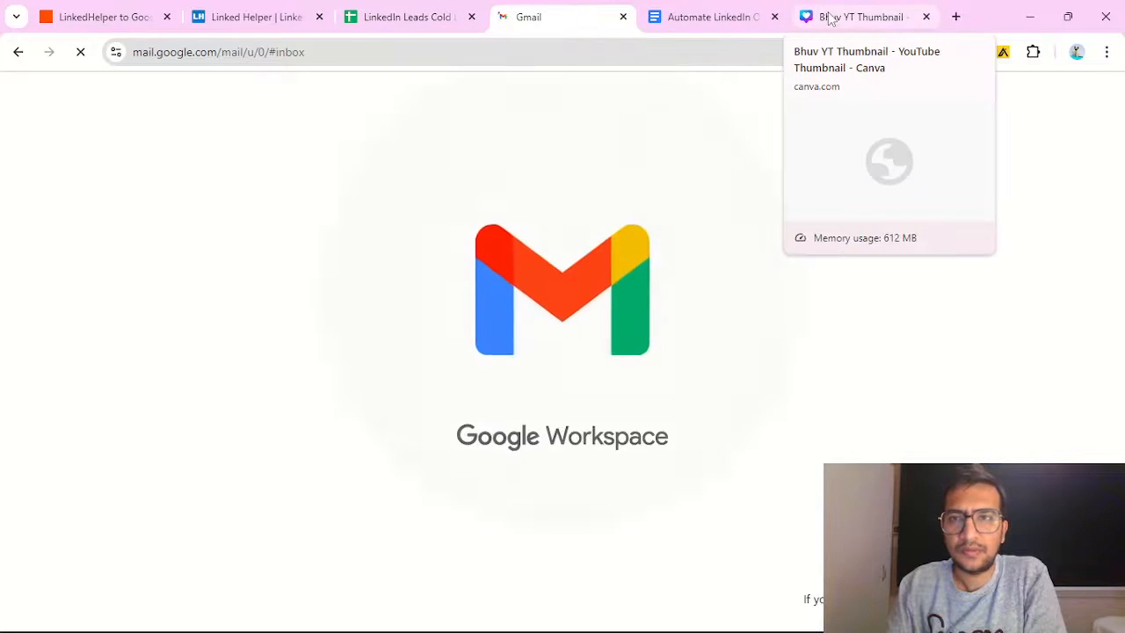
- Check the newly logged contact's name and status in row 3 of the LinkedIn Leads Cold List spreadsheet and return to the published zap
click(172, 8)
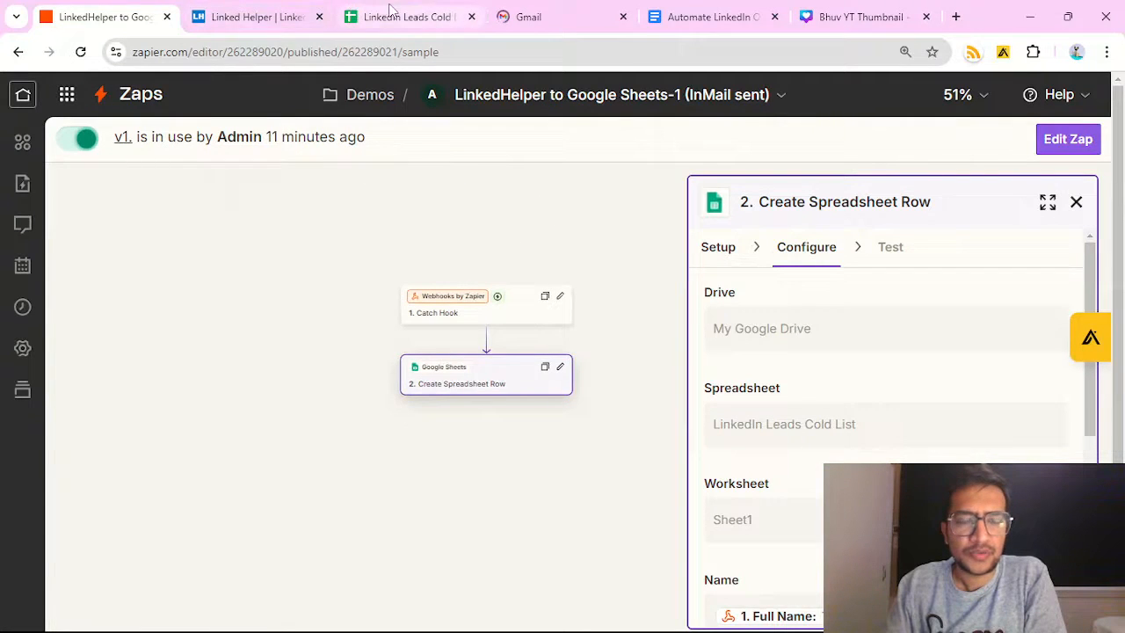
click(433, 9)
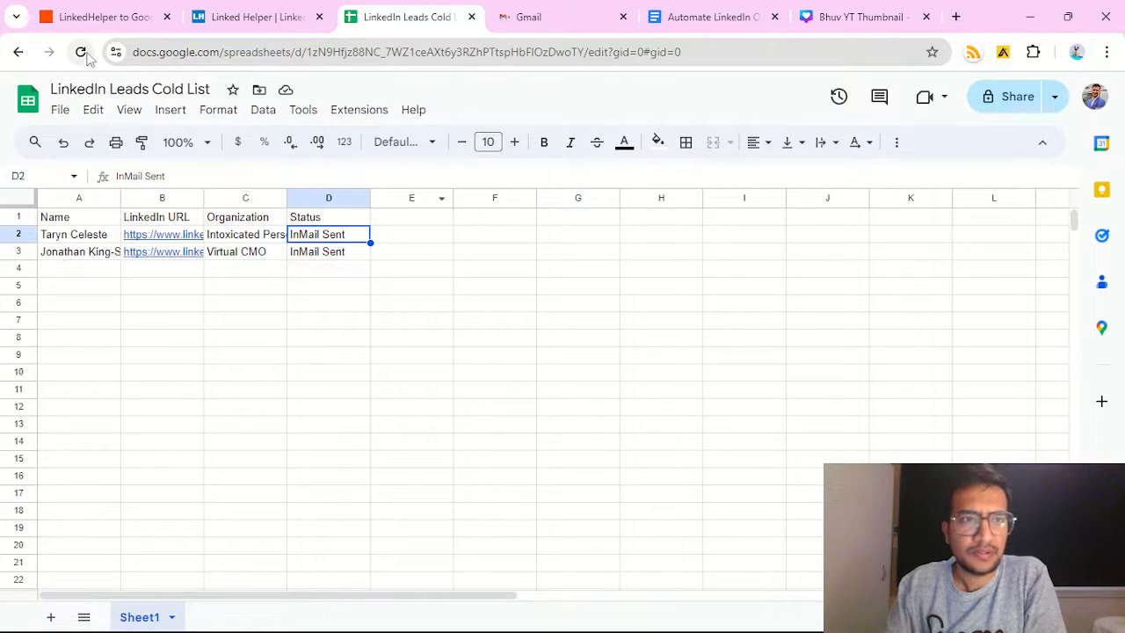
click(66, 255)
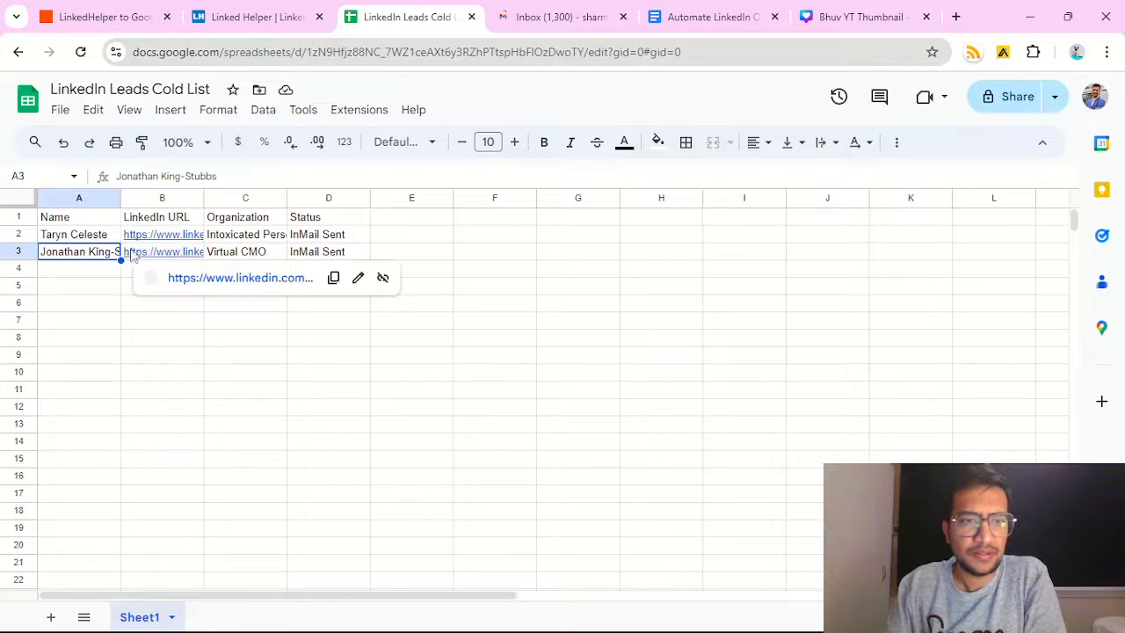
click(323, 255)
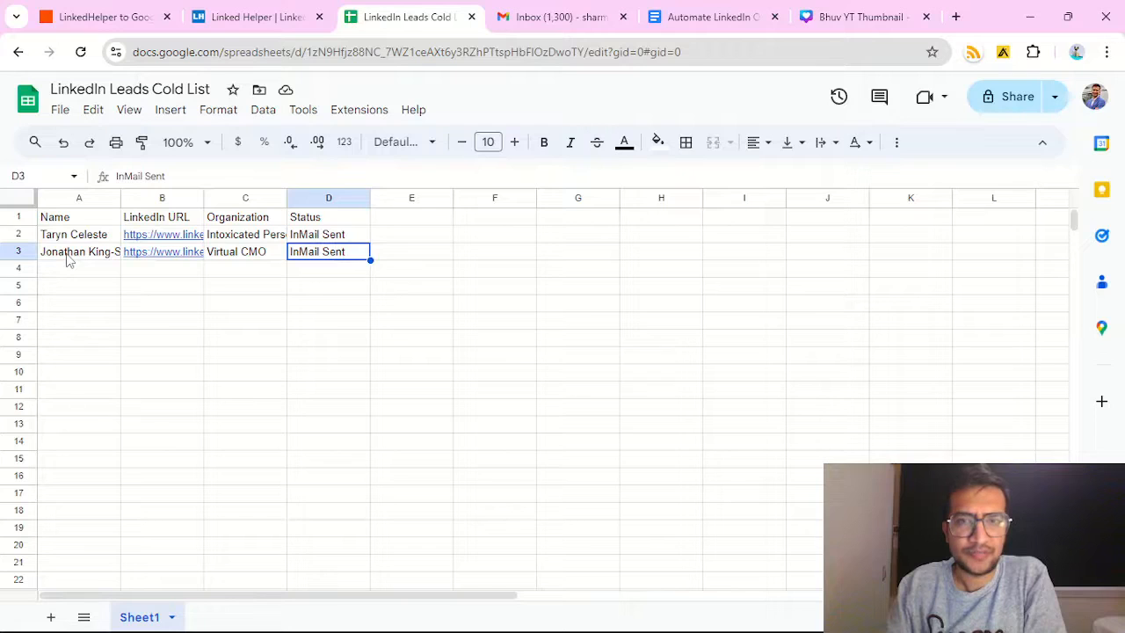
click(136, 16)
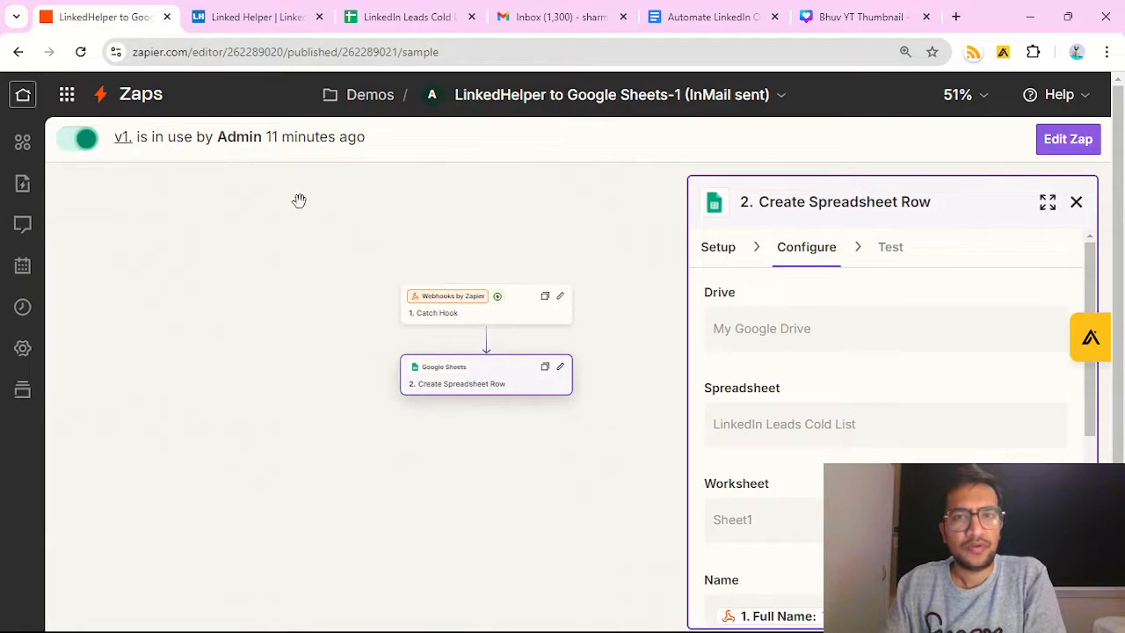